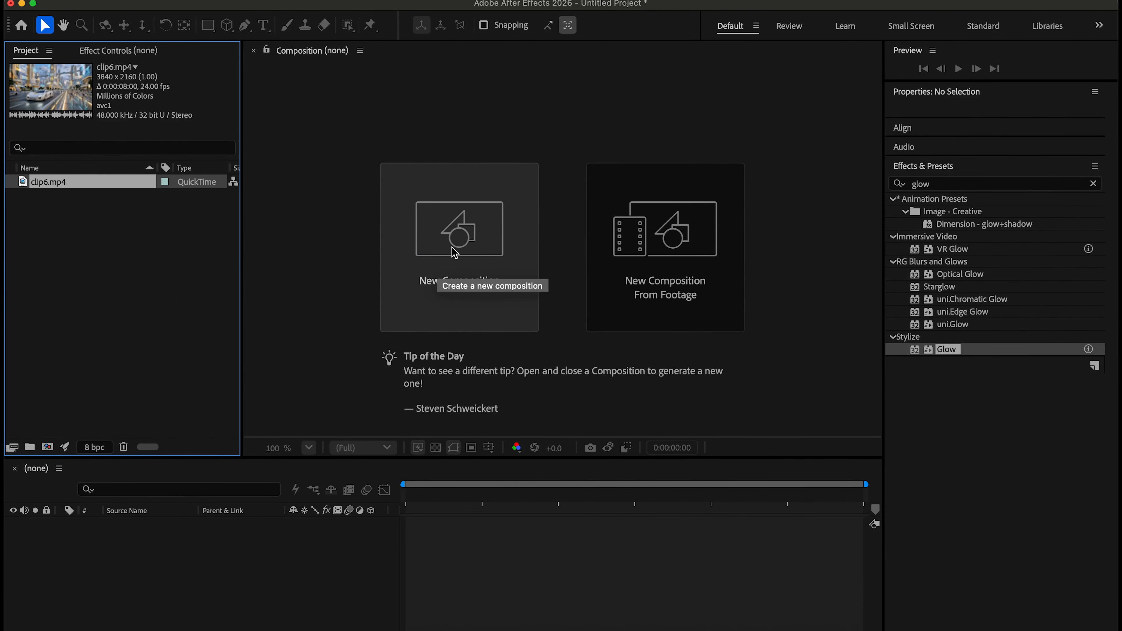
# Create a new composition named "futuristic text" using the UHD (4K) 3840x2160, 29.97 fps preset.
pyautogui.click(477, 270)
pyautogui.write('futuristic text')
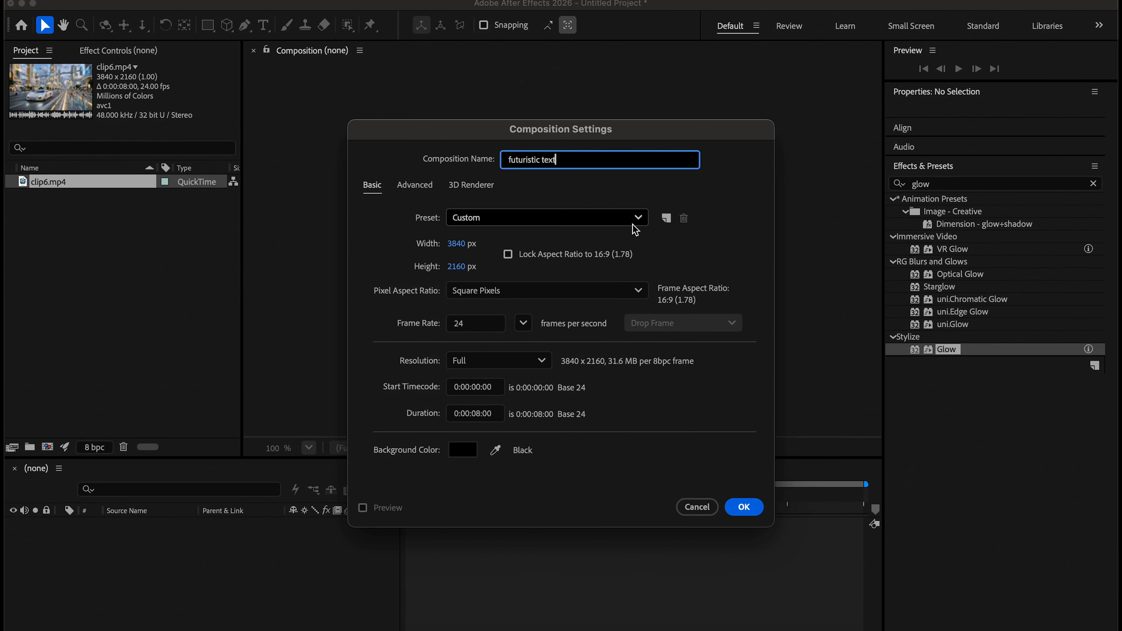
pyautogui.click(638, 218)
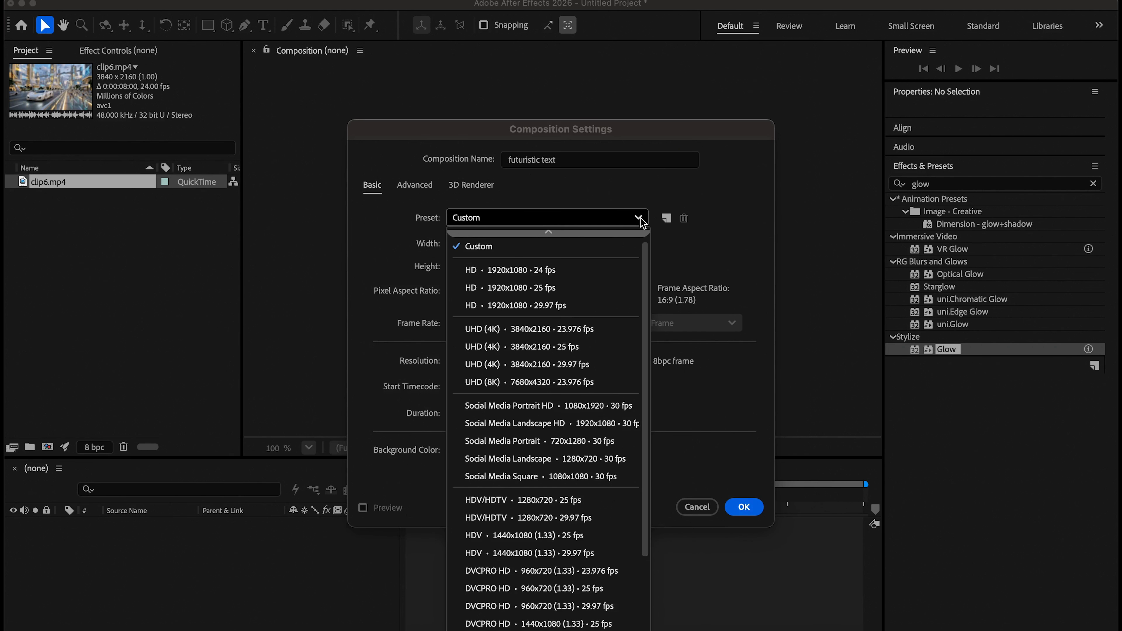
pyautogui.click(489, 370)
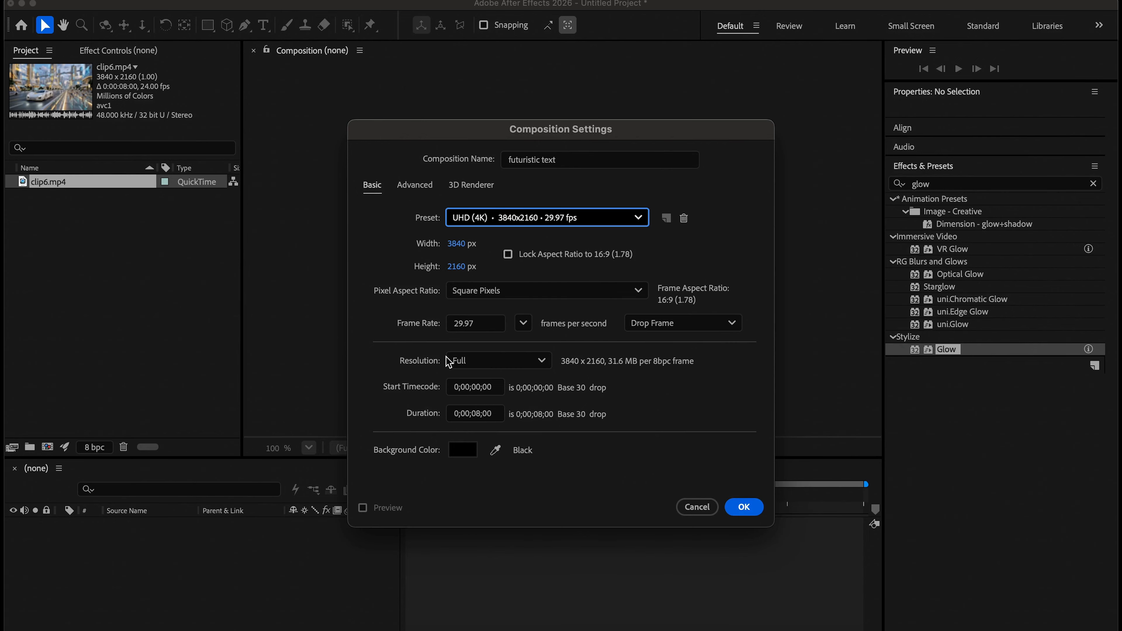
# Set the new composition's frame rate to 24 fps and its duration to 8 seconds, and confirm the settings.
pyautogui.moveTo(495, 325); pyautogui.dragTo(402, 318)
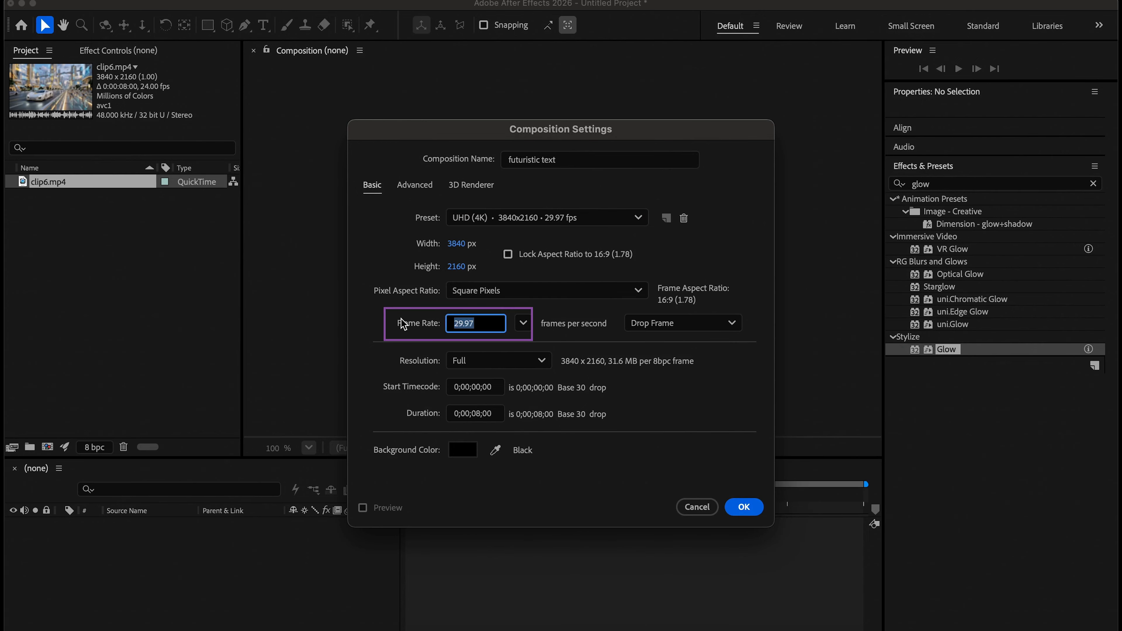
pyautogui.write('24')
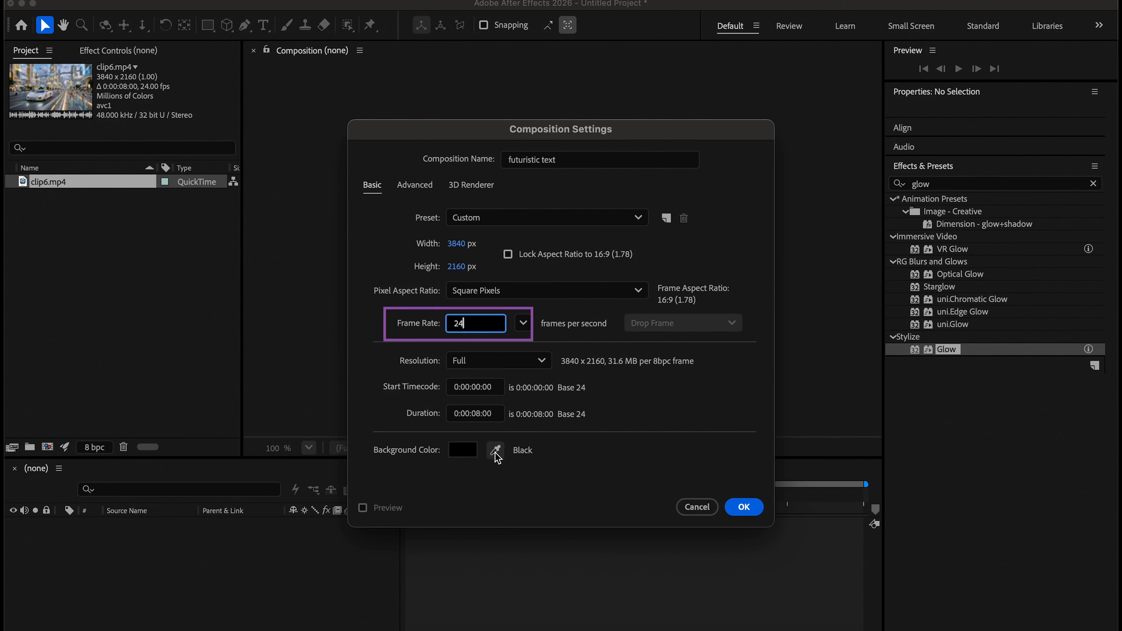
pyautogui.click(502, 434)
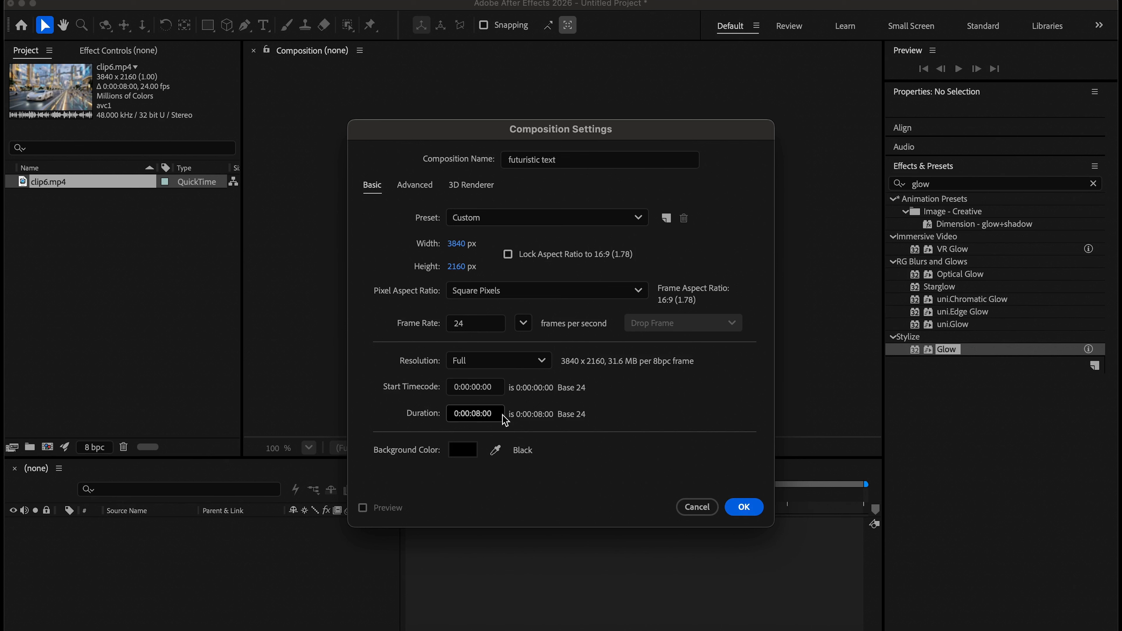
pyautogui.moveTo(496, 413); pyautogui.dragTo(396, 423)
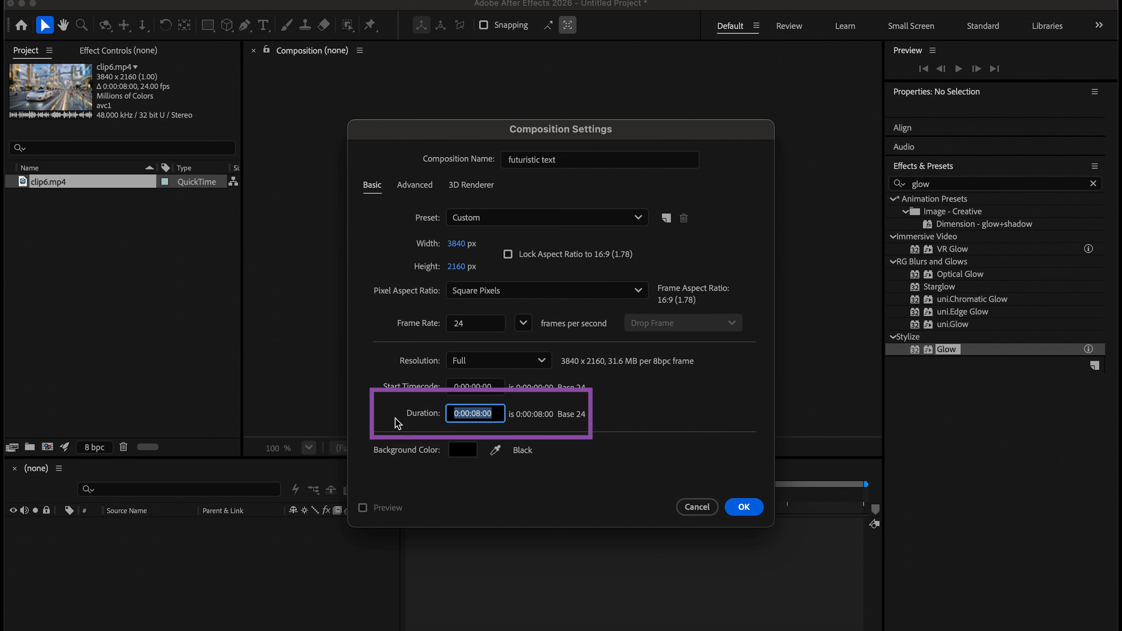
pyautogui.write('800')
pyautogui.click(537, 468)
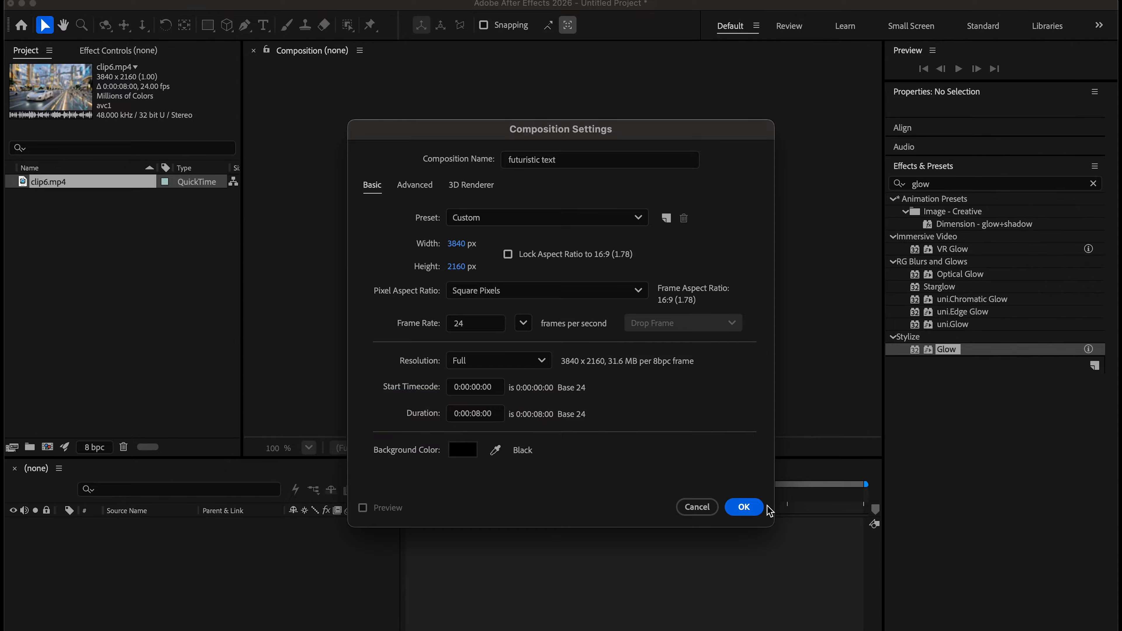
pyautogui.click(744, 507)
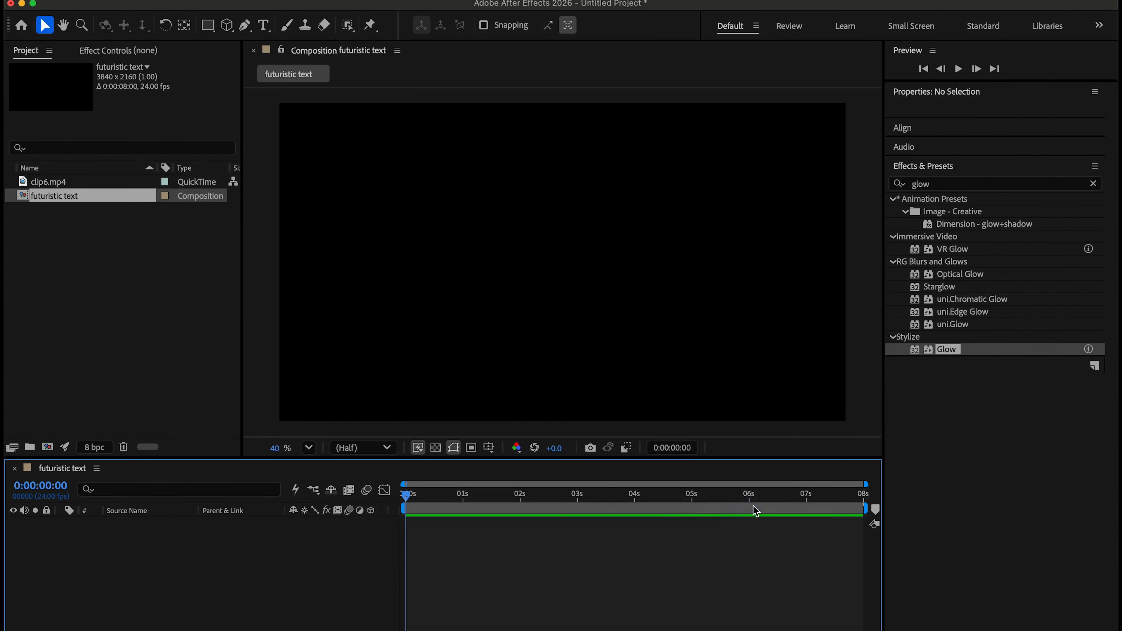
# Draw a wide rectangle shape about 1504 by 322 px and move it near the centre of the frame.
pyautogui.click(207, 27)
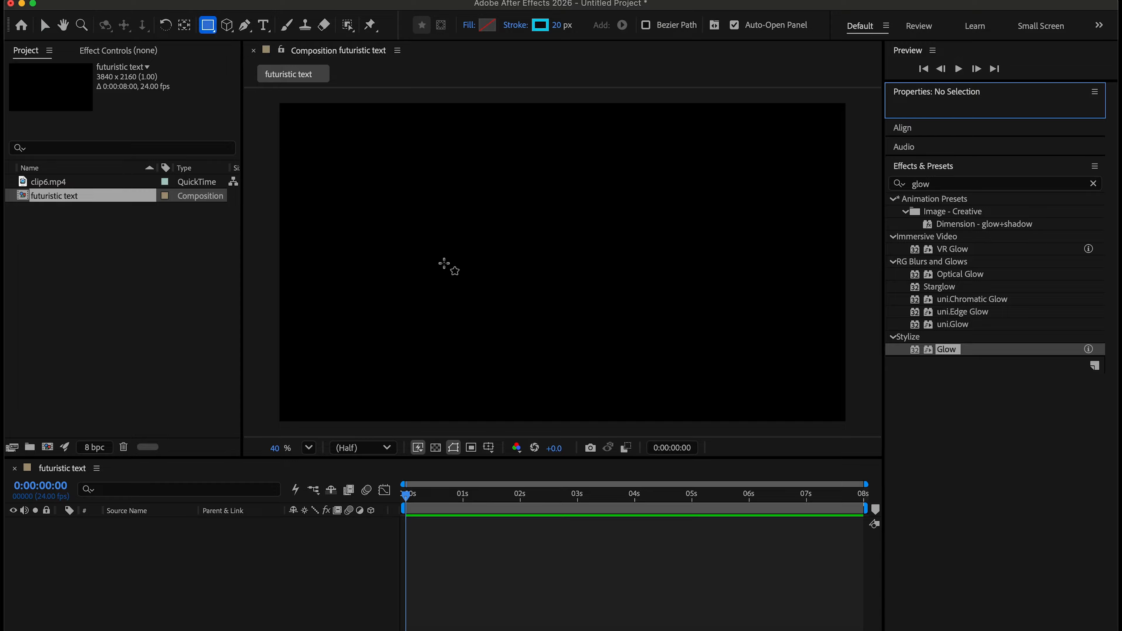
pyautogui.moveTo(422, 232); pyautogui.dragTo(644, 280)
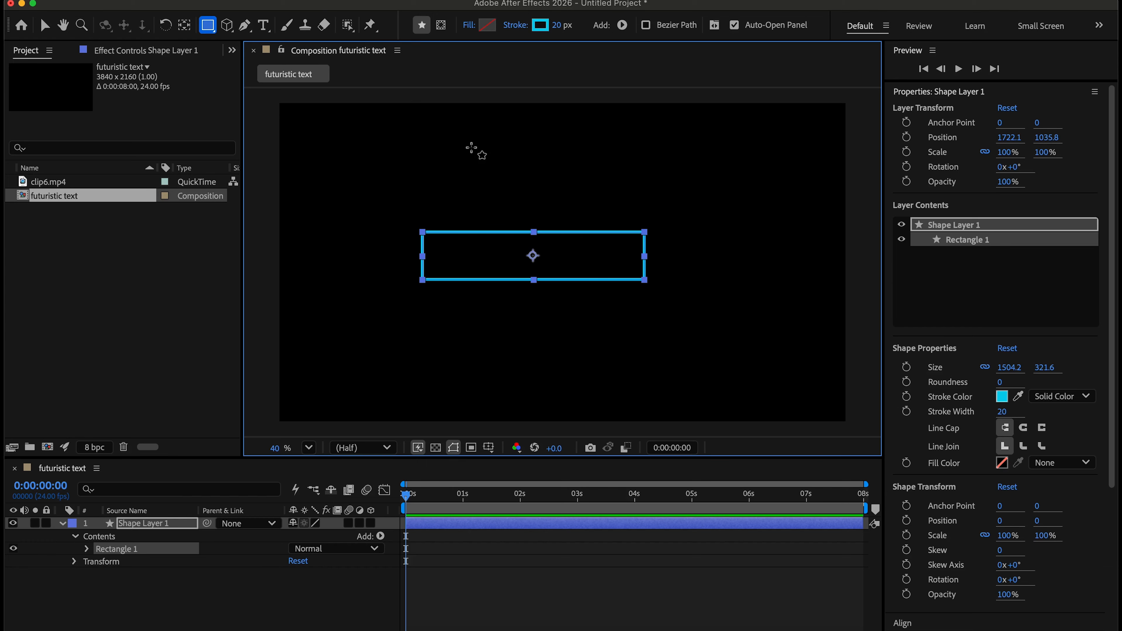
pyautogui.click(46, 24)
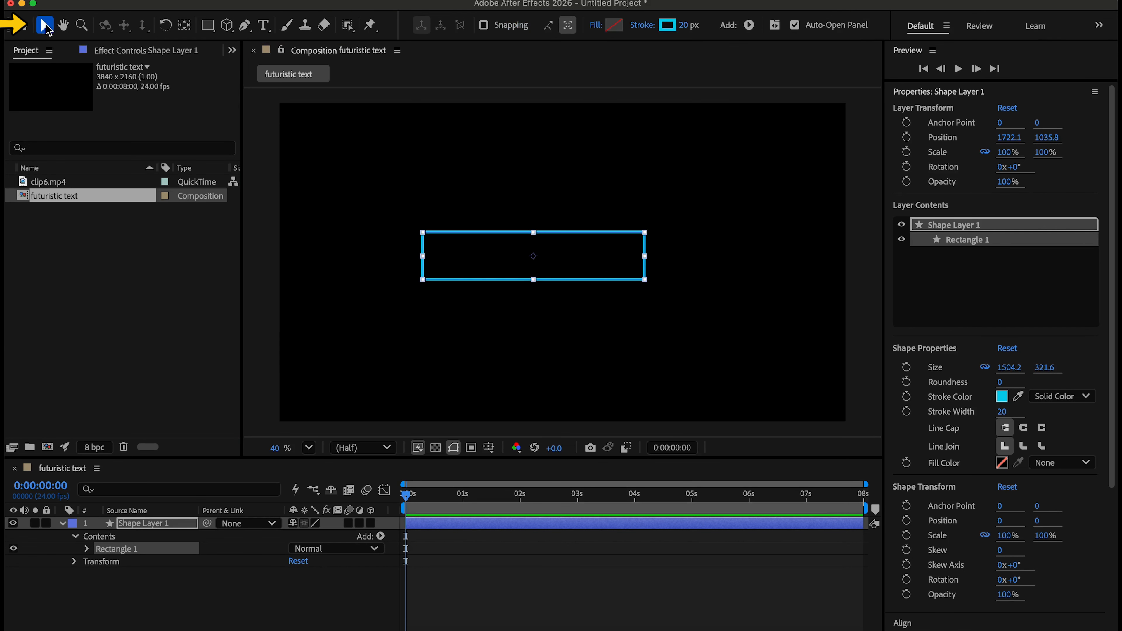
pyautogui.moveTo(573, 254); pyautogui.dragTo(611, 260)
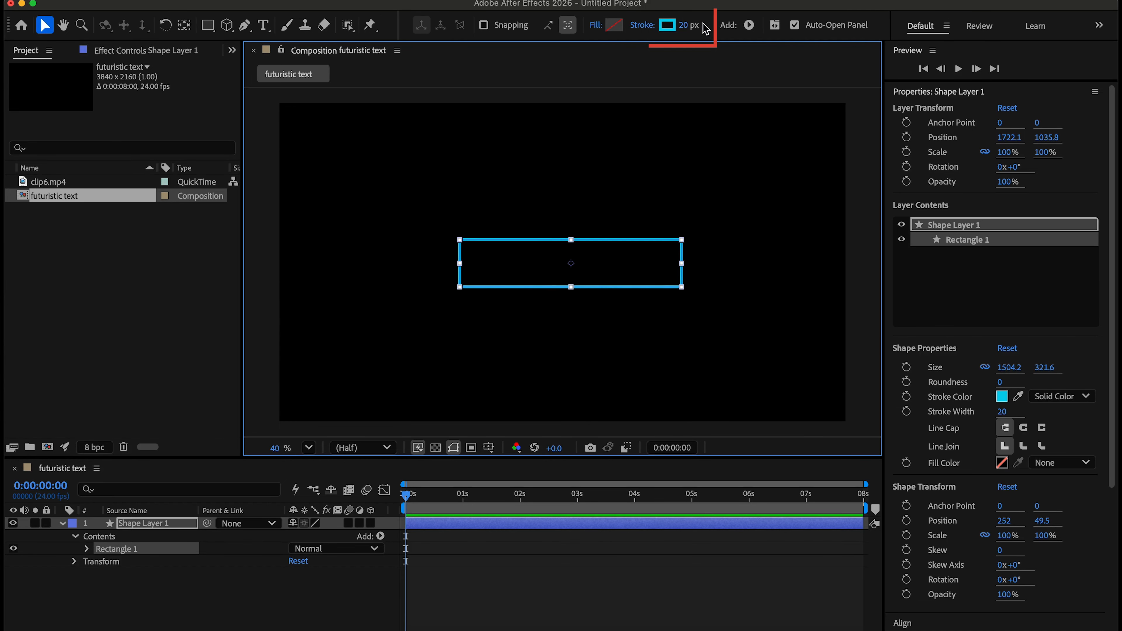
# Set the rectangle's fill to None and its stroke to Solid Color.
pyautogui.click(596, 26)
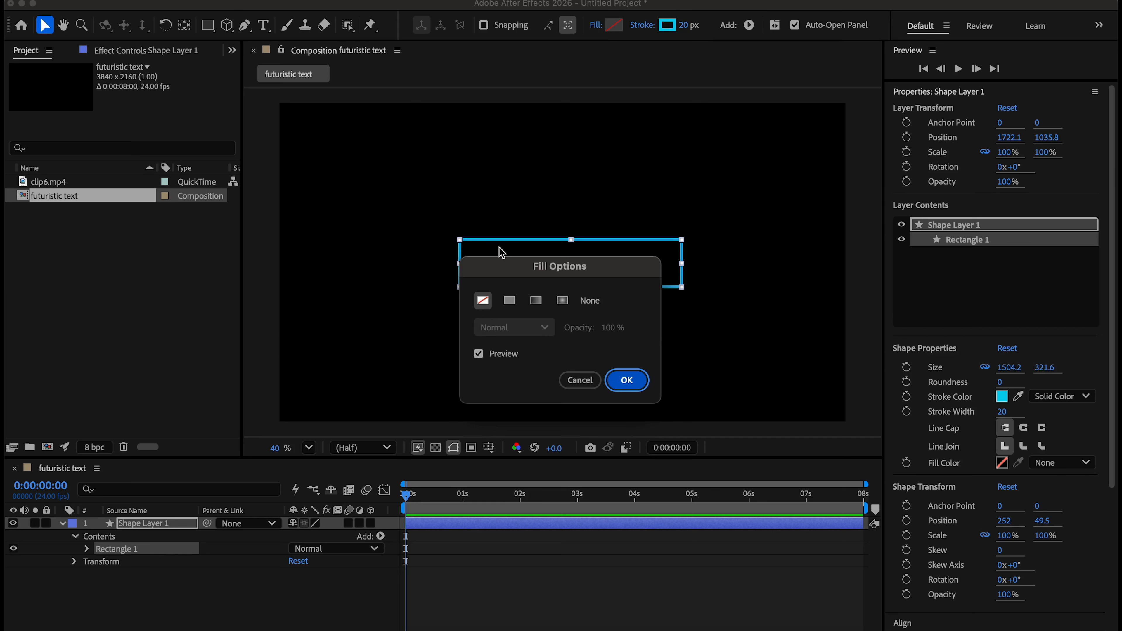
pyautogui.click(484, 302)
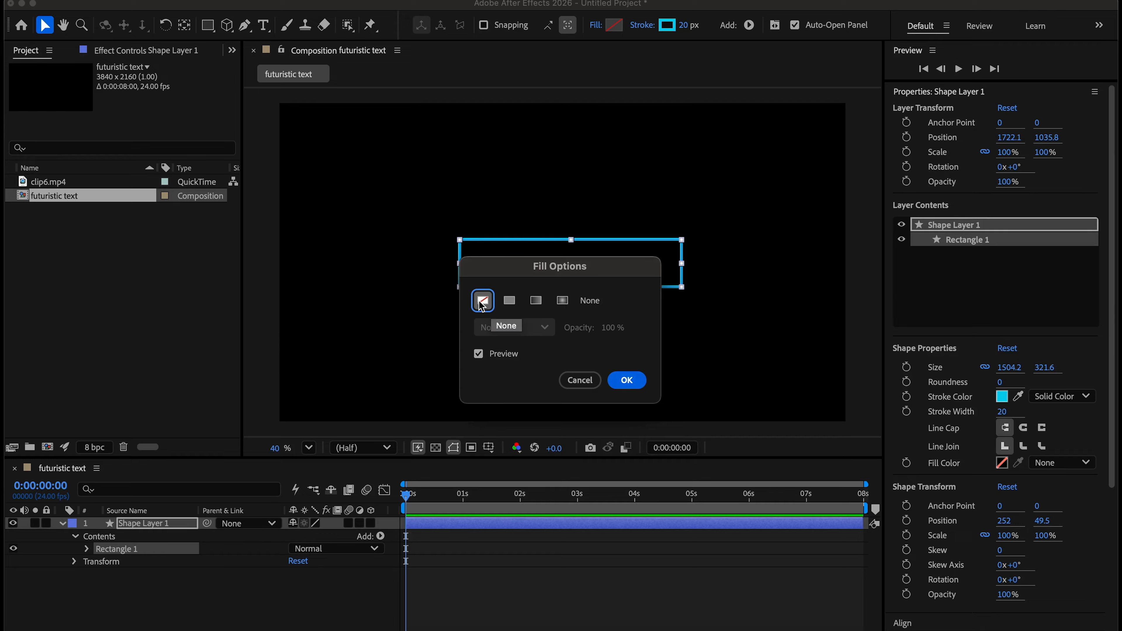
pyautogui.click(629, 381)
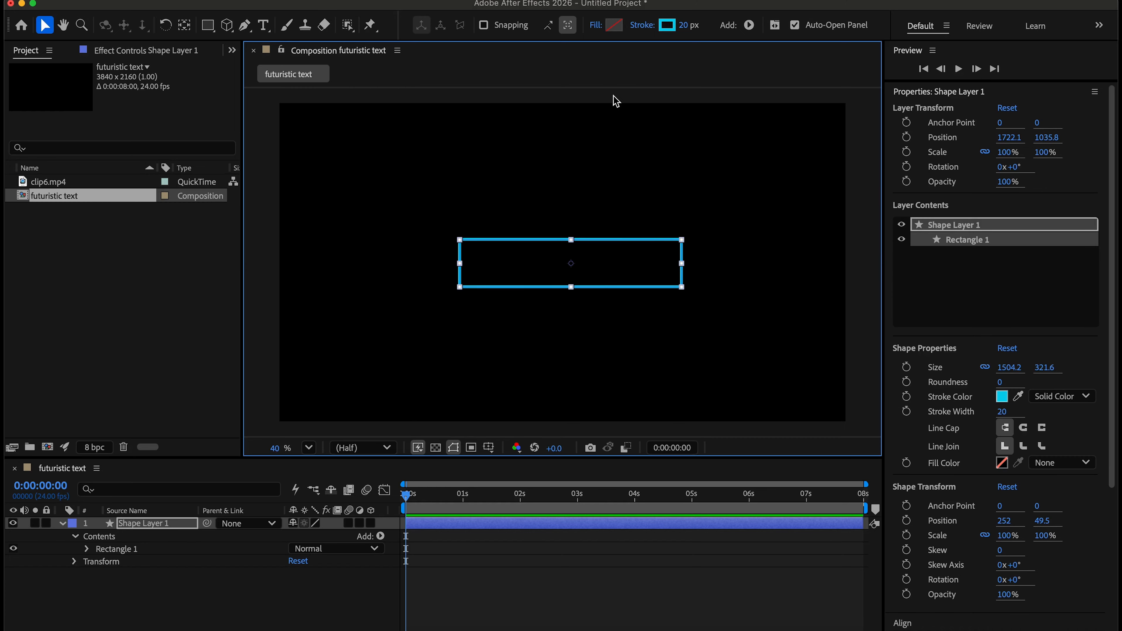
pyautogui.click(641, 25)
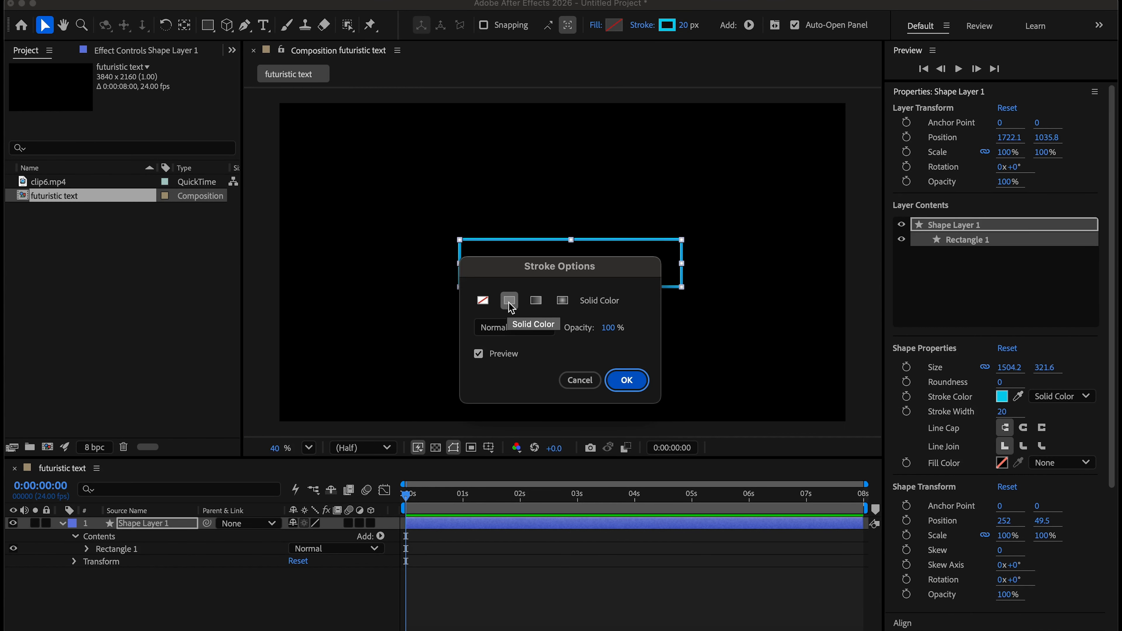
pyautogui.click(629, 381)
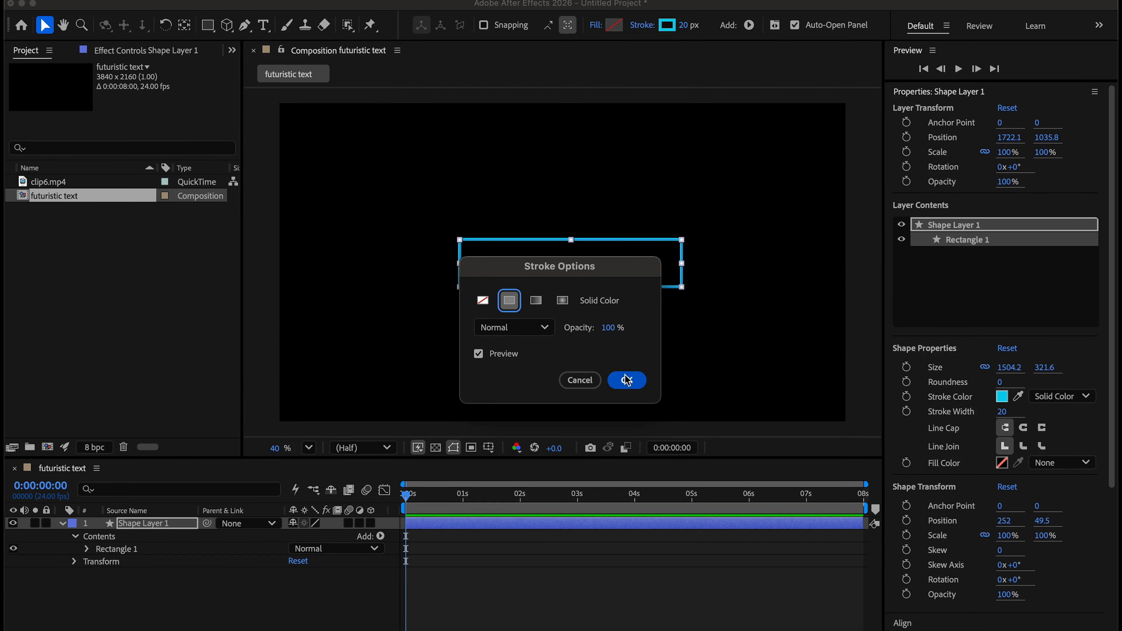
# Try a thicker 50 px stroke on the rectangle and set the stroke width back to 20 px.
pyautogui.hscroll(-1, 764, 114)
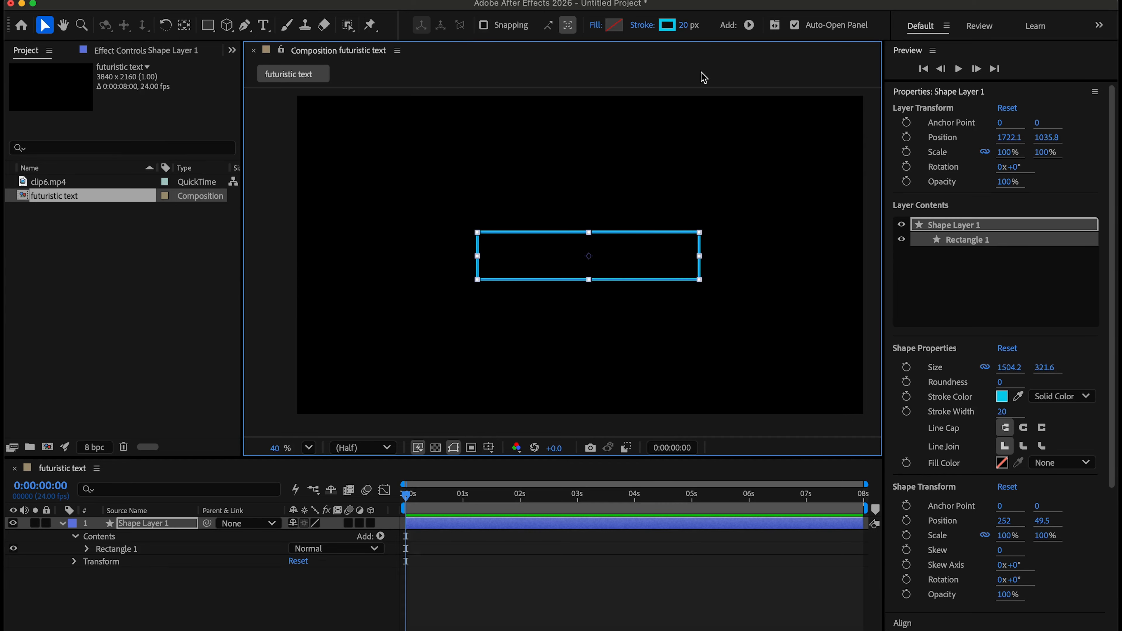
pyautogui.moveTo(687, 25)
pyautogui.mouseDown()
pyautogui.moveTo(729, 26)
pyautogui.moveTo(680, 29)
pyautogui.moveTo(712, 28)
pyautogui.mouseUp()
pyautogui.click(683, 27)
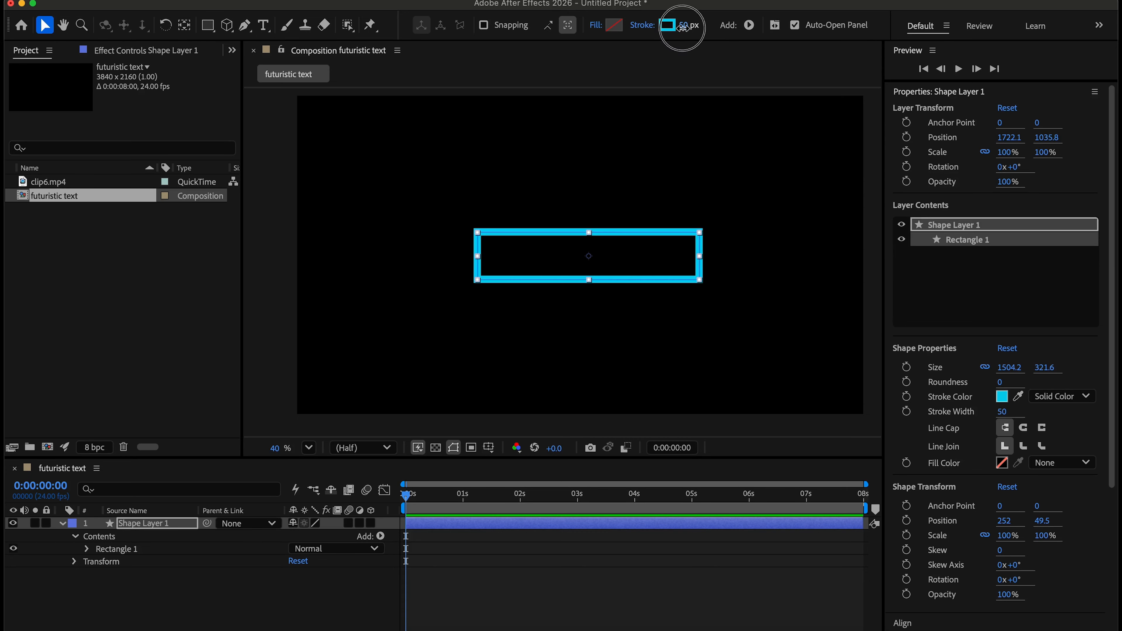
pyautogui.write('20')
pyautogui.press('Return')
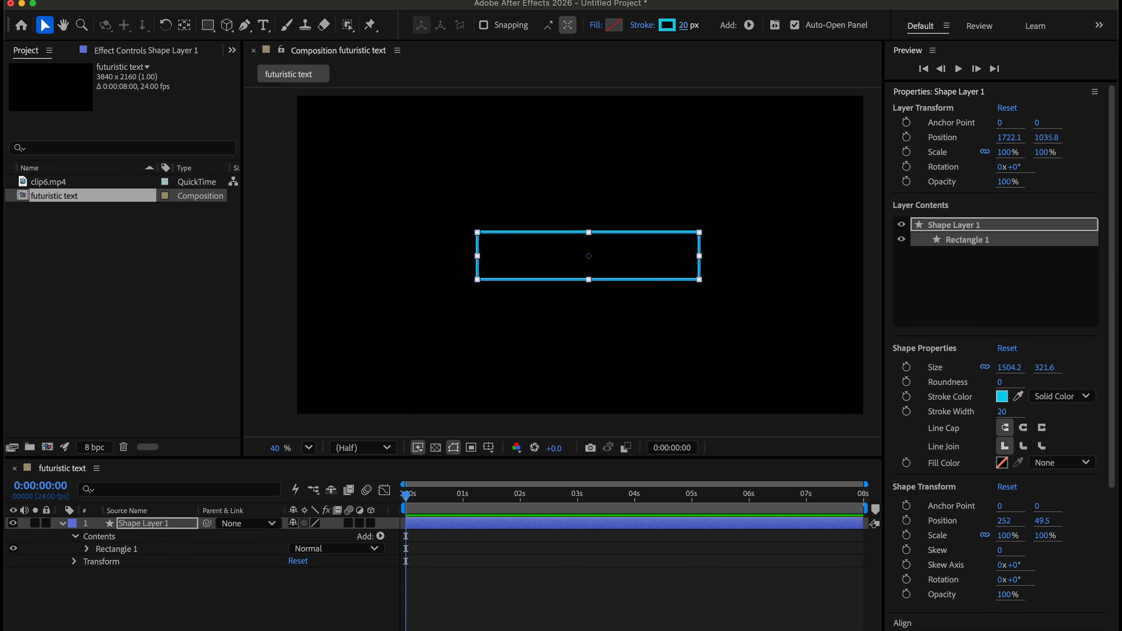
pyautogui.click(641, 61)
pyautogui.hscroll(3, 614, 186)
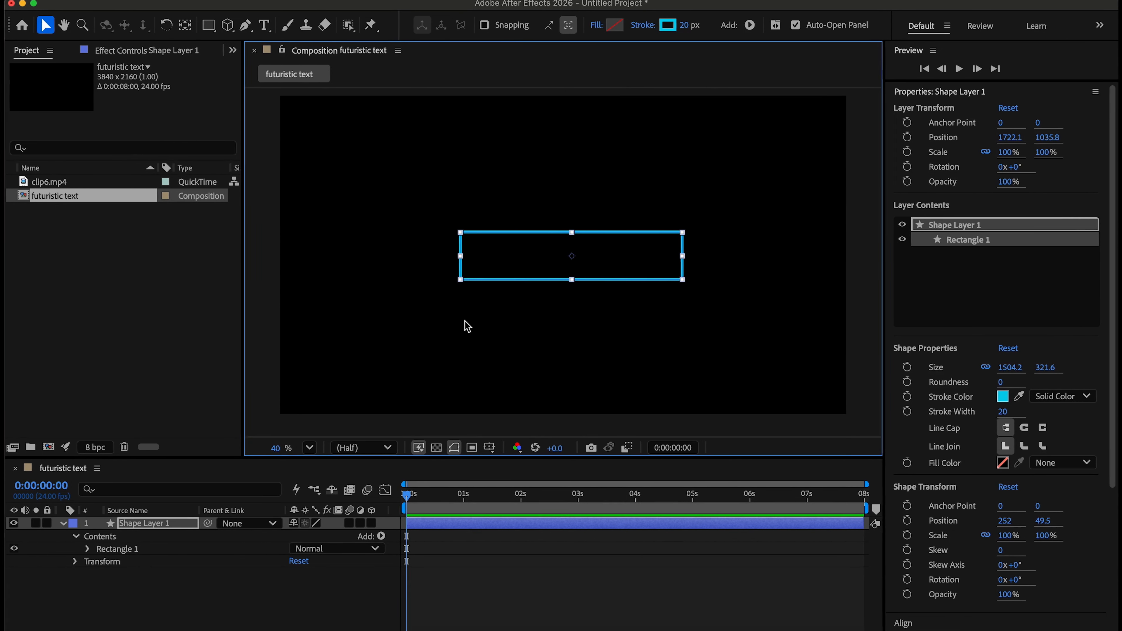
# Add Trim Paths to the contents of Shape Layer 1.
pyautogui.click(124, 532)
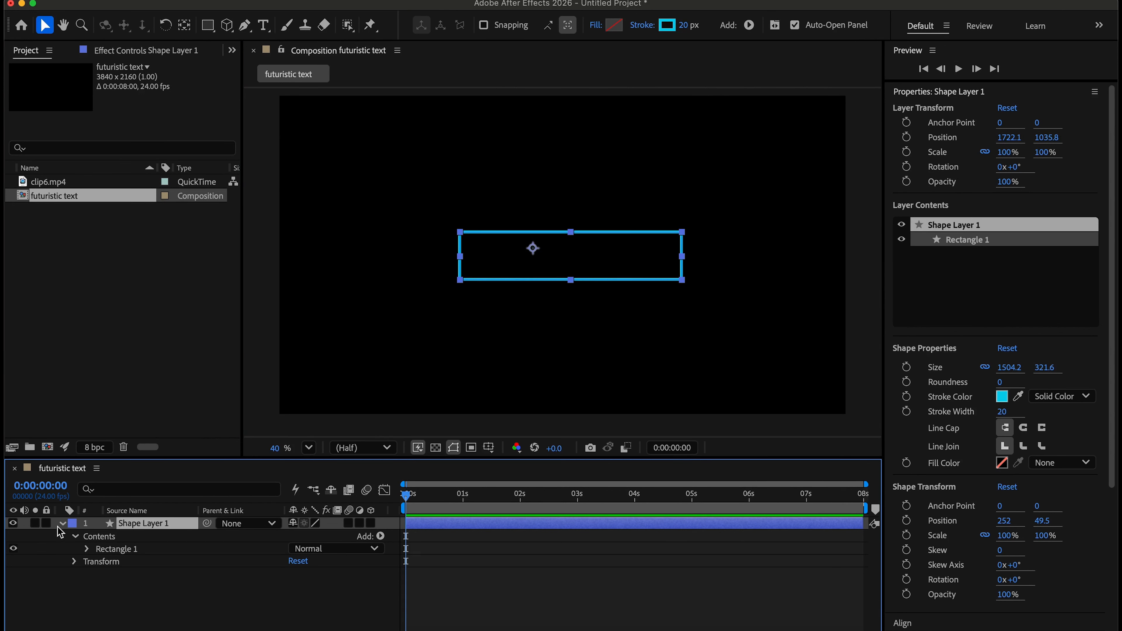
pyautogui.click(62, 523)
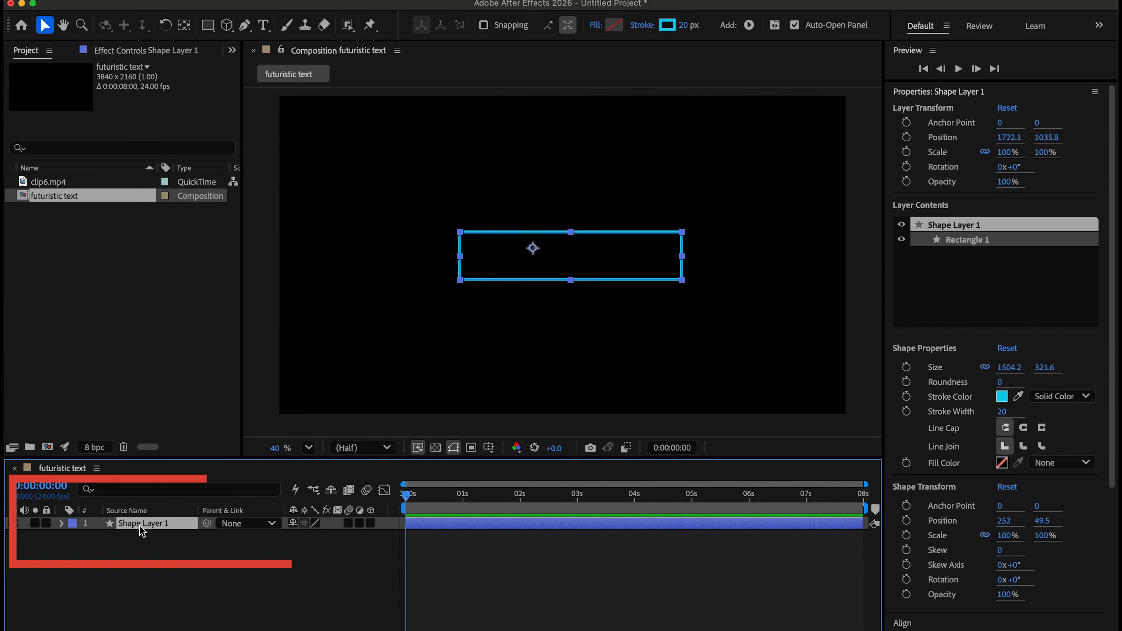
pyautogui.click(62, 523)
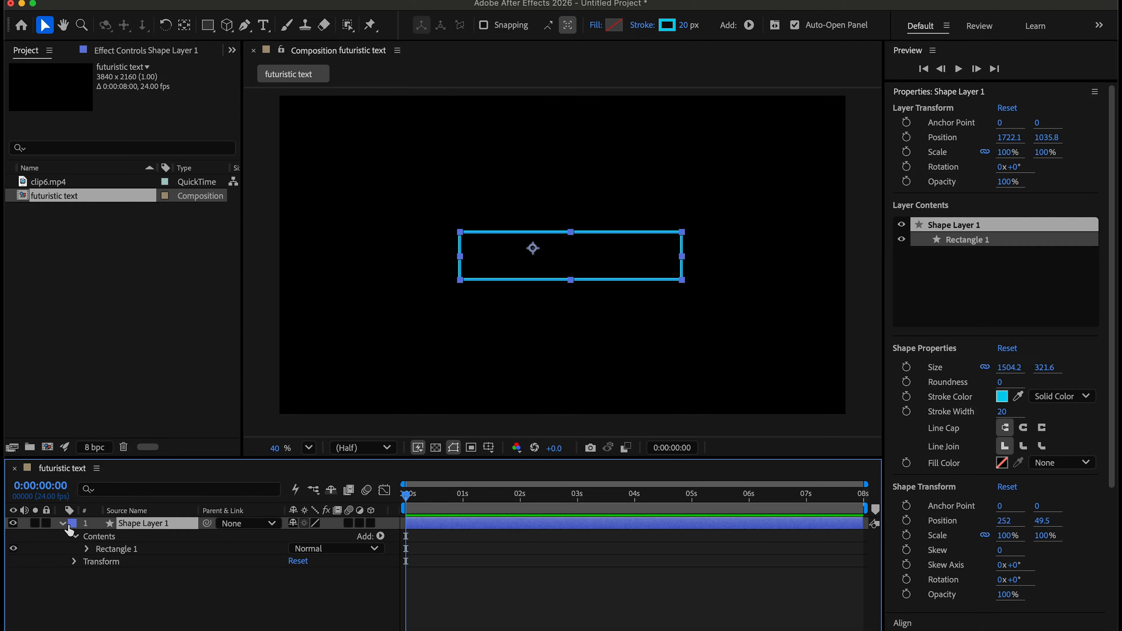
pyautogui.click(381, 536)
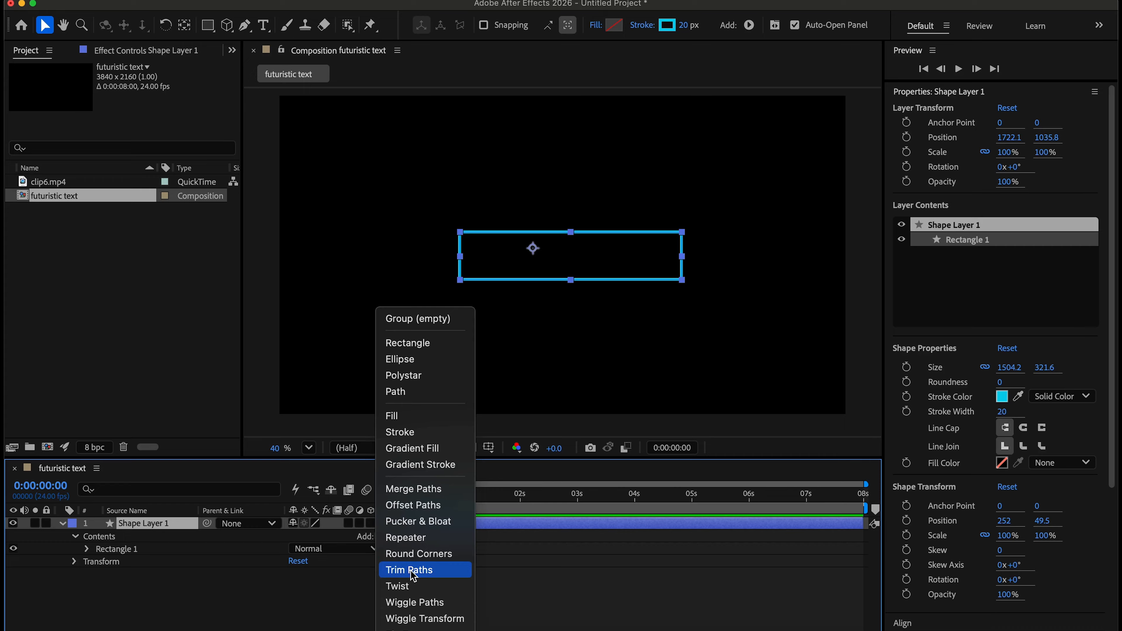
pyautogui.click(365, 540)
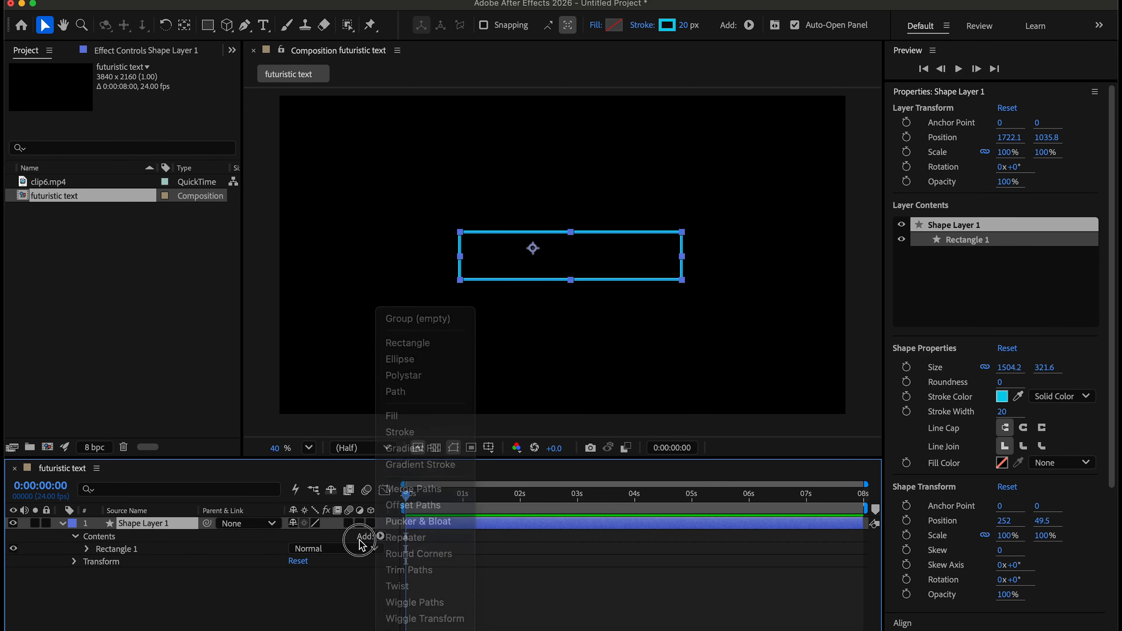
pyautogui.click(381, 542)
pyautogui.click(385, 570)
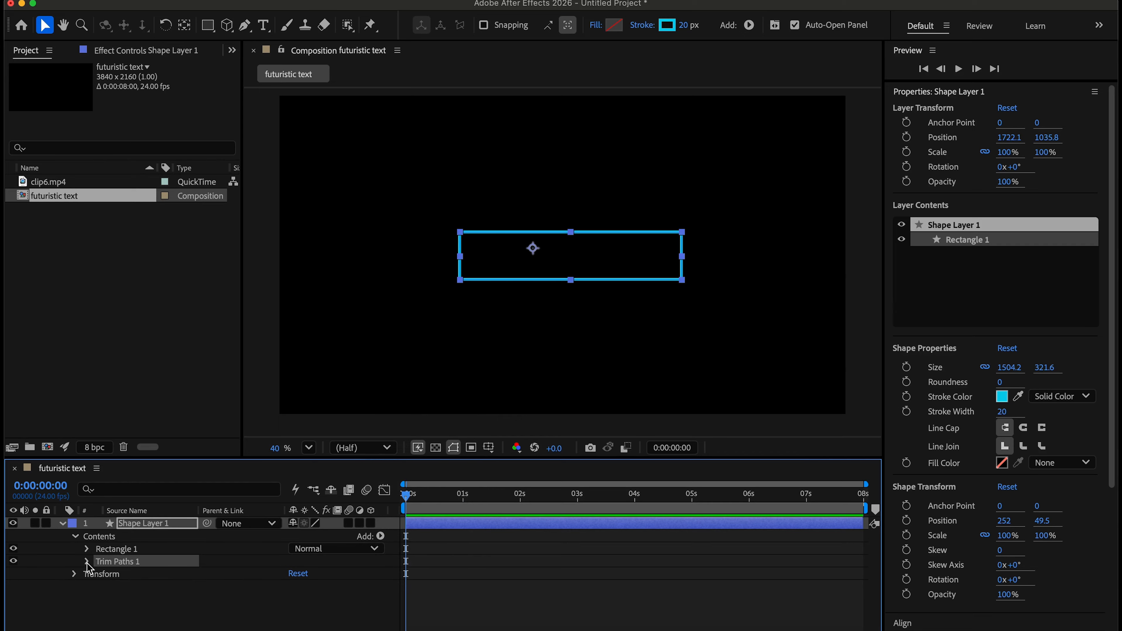
# Add a keyframe for the Trim Paths Start property at 0 seconds with a value of 100%.
pyautogui.click(87, 561)
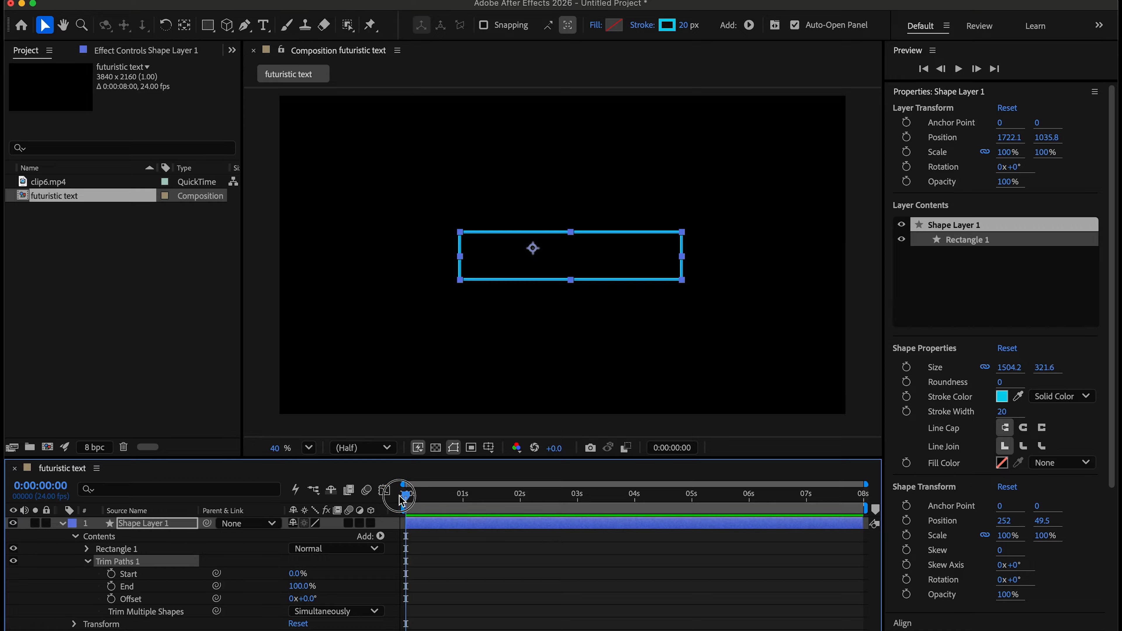
pyautogui.click(111, 574)
pyautogui.click(293, 573)
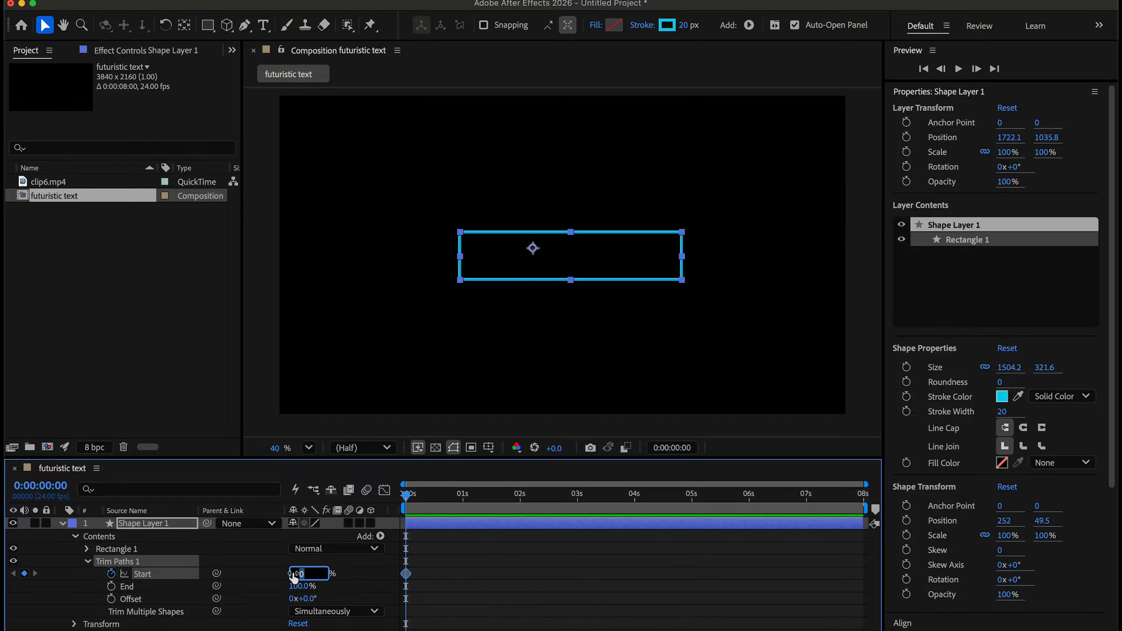
pyautogui.write('100')
pyautogui.press('Return')
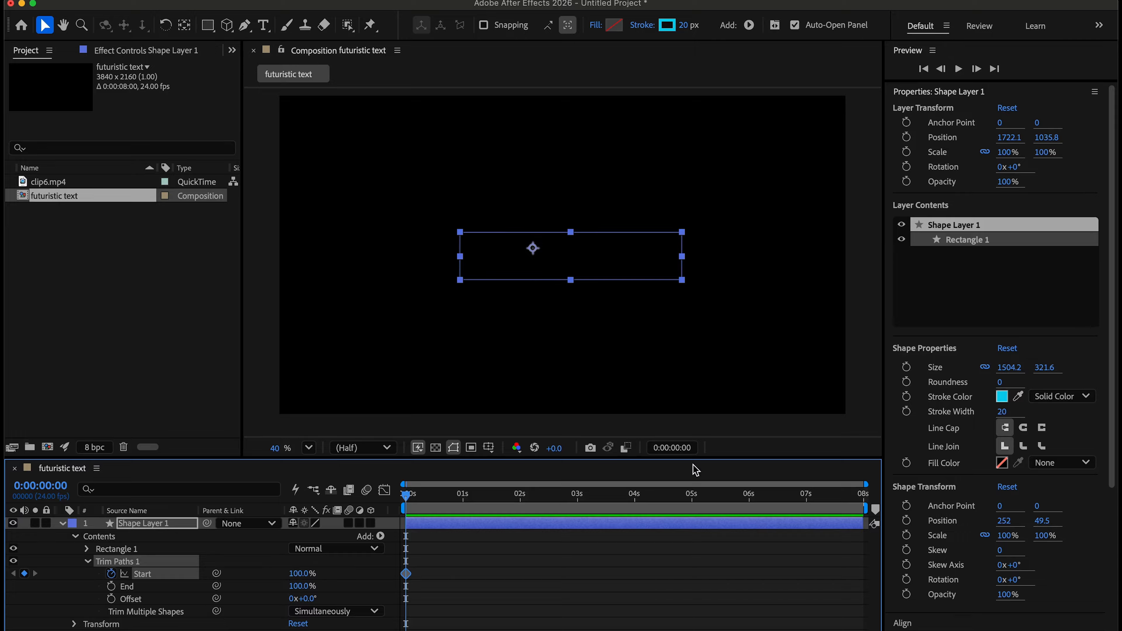
# Keyframe the Trim Paths Start at 0% at 2 seconds and play the outline animation from the beginning.
pyautogui.moveTo(407, 500); pyautogui.dragTo(520, 499)
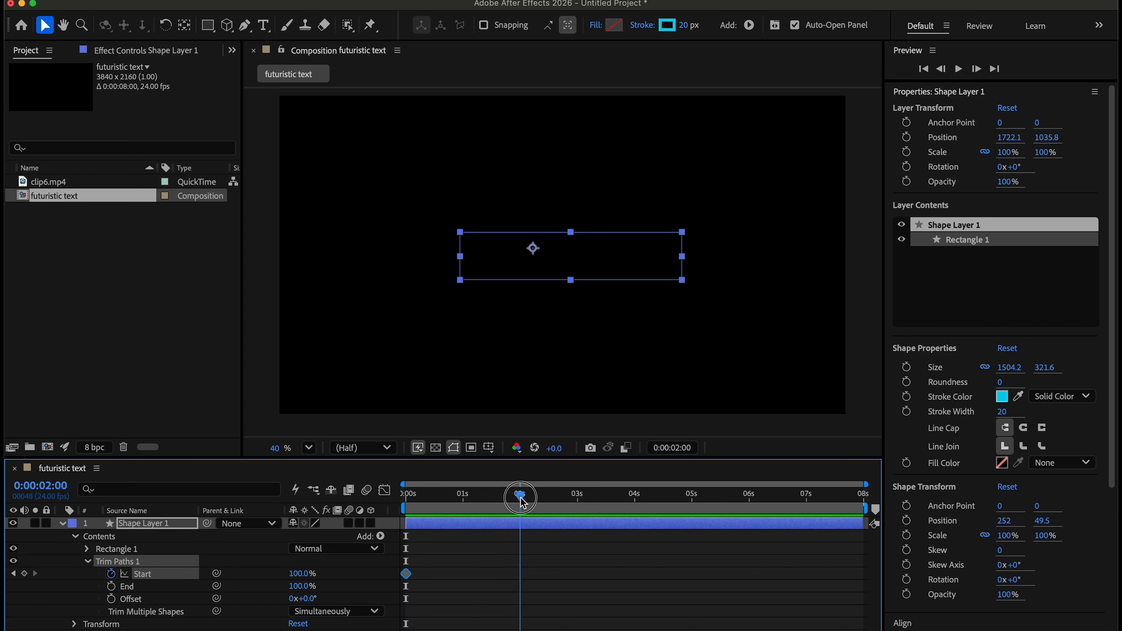
pyautogui.click(300, 573)
pyautogui.write('0')
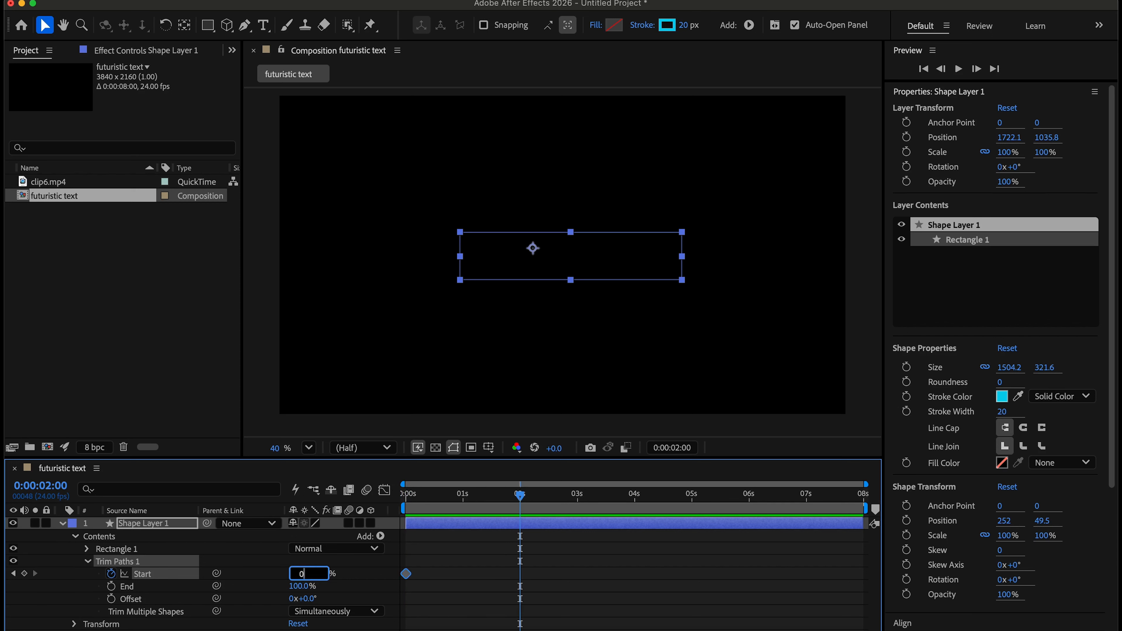
pyautogui.press('Return')
pyautogui.press('Home')
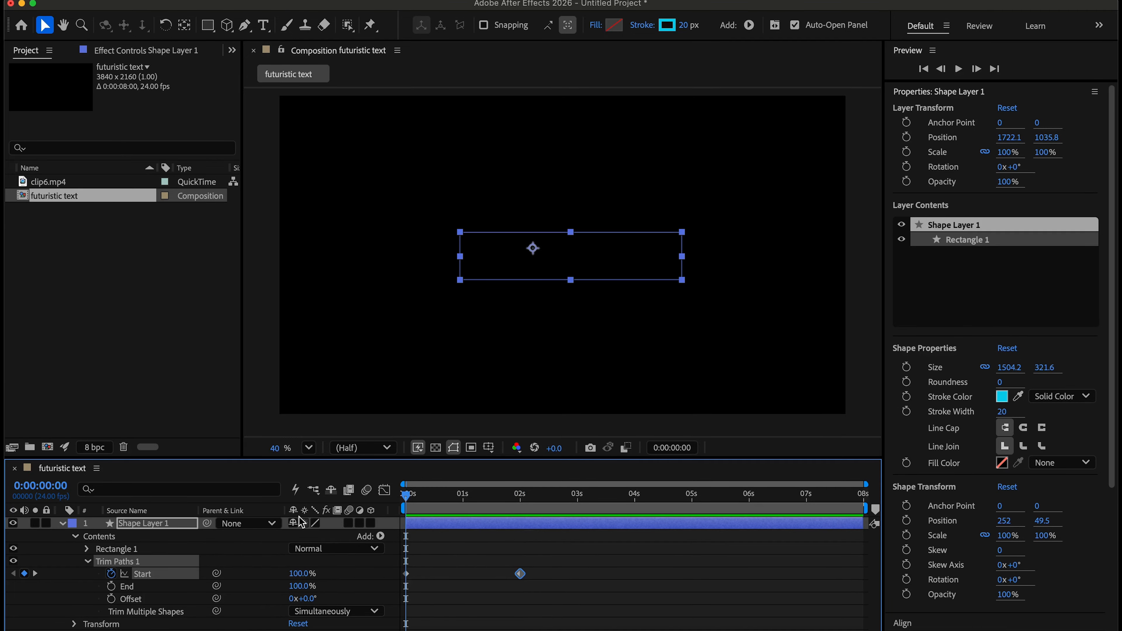
pyautogui.press('space')
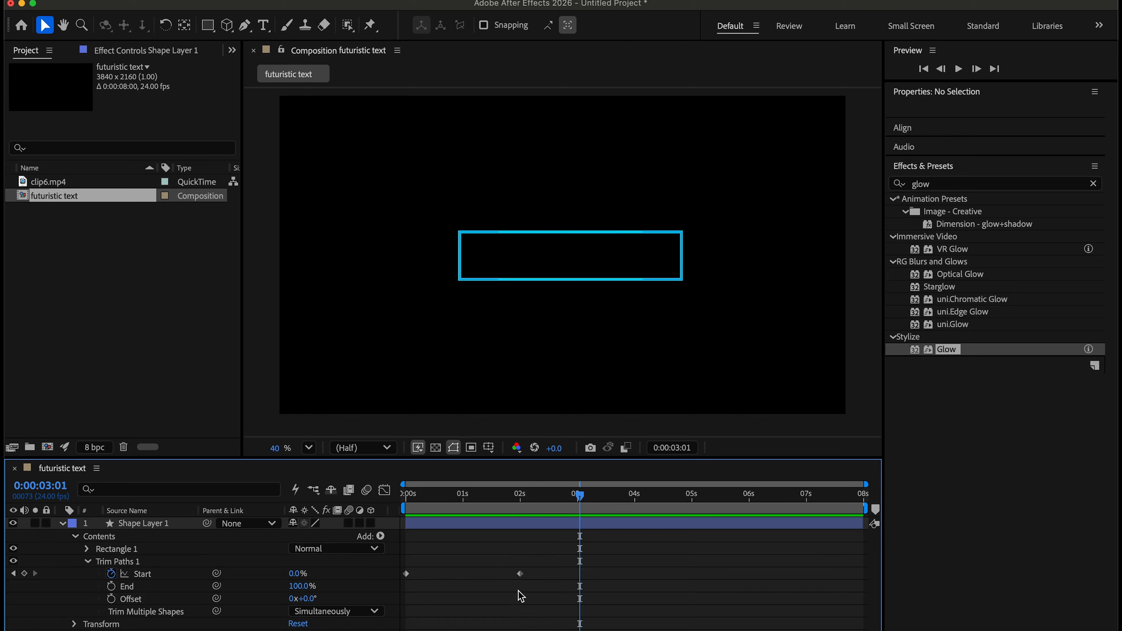
# Apply Easy Ease to both Trim Paths Start keyframes and play the outline animation from the beginning.
pyautogui.moveTo(534, 591); pyautogui.dragTo(389, 572)
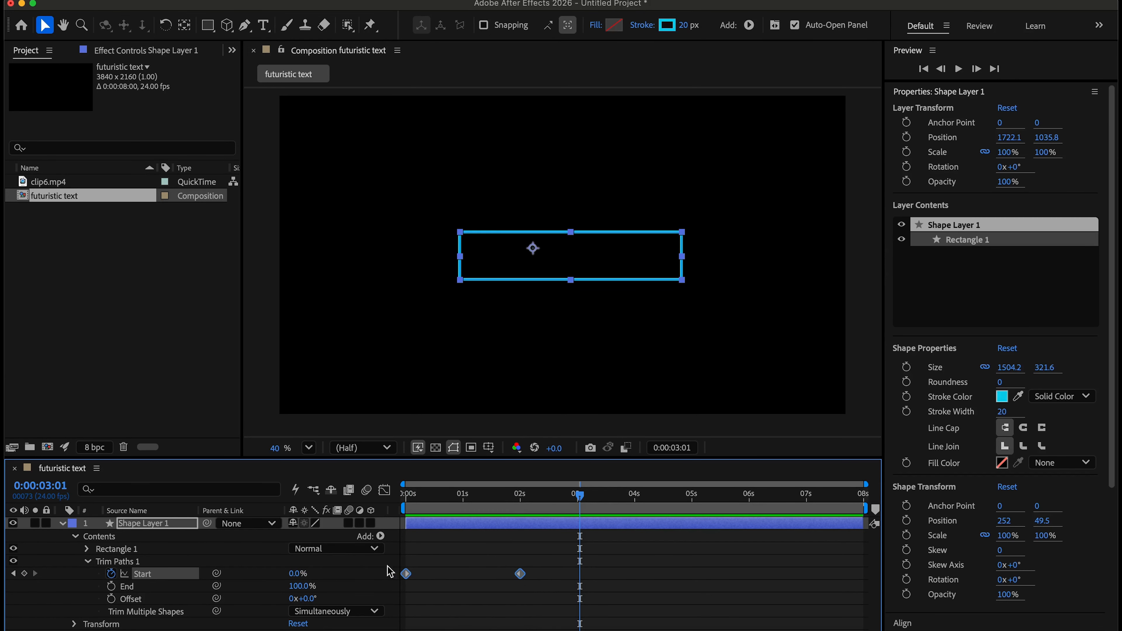
pyautogui.rightClick(520, 574)
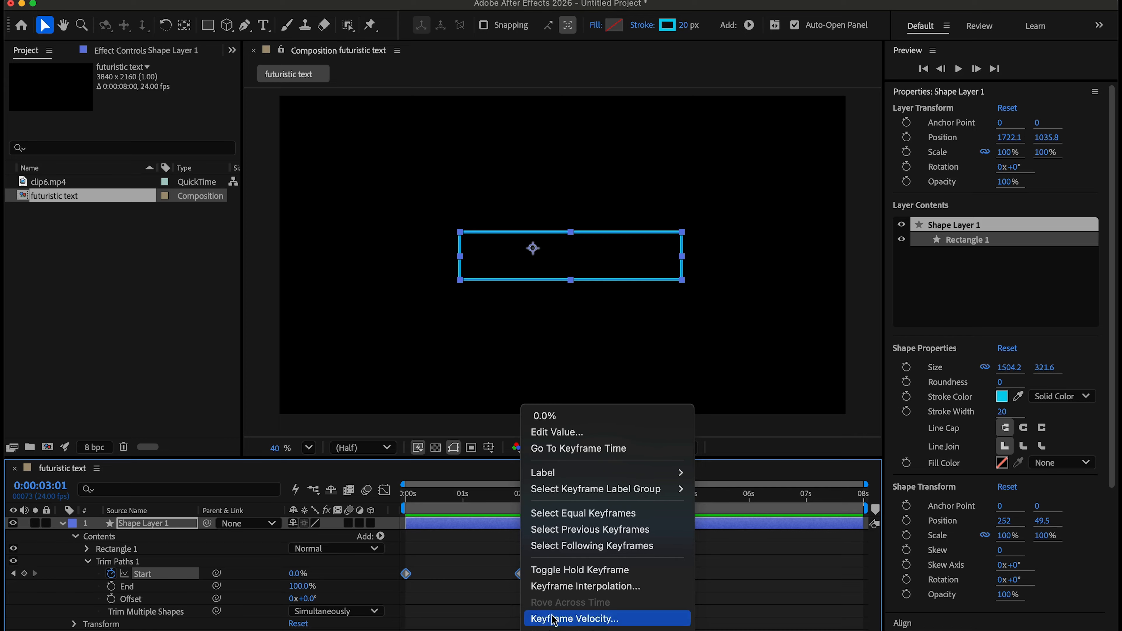
pyautogui.moveTo(575, 627)
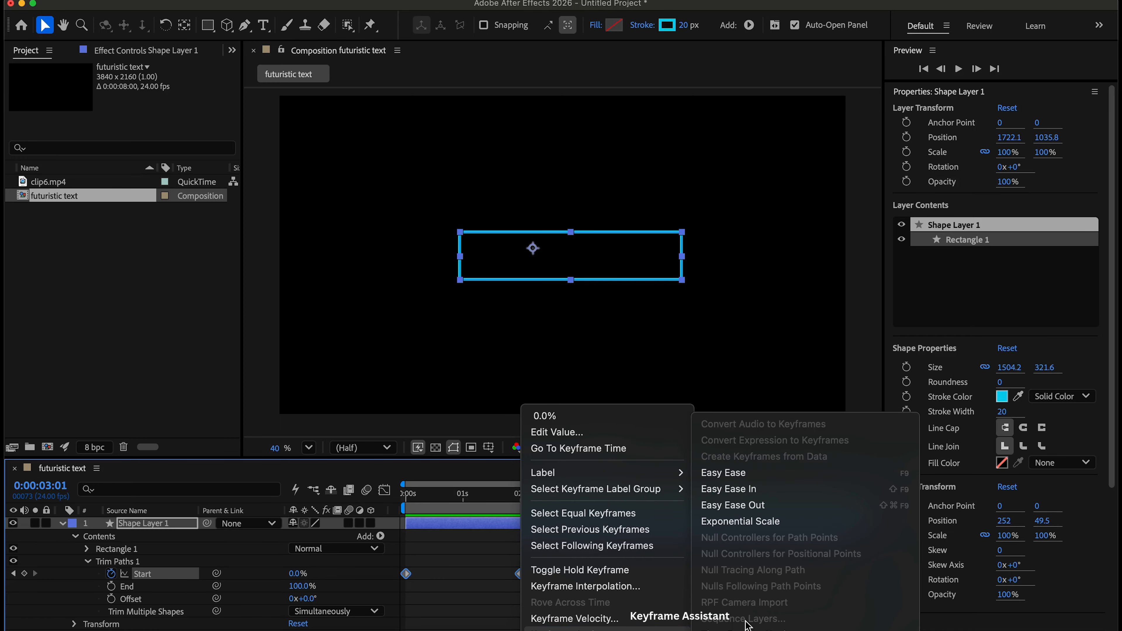
pyautogui.click(727, 473)
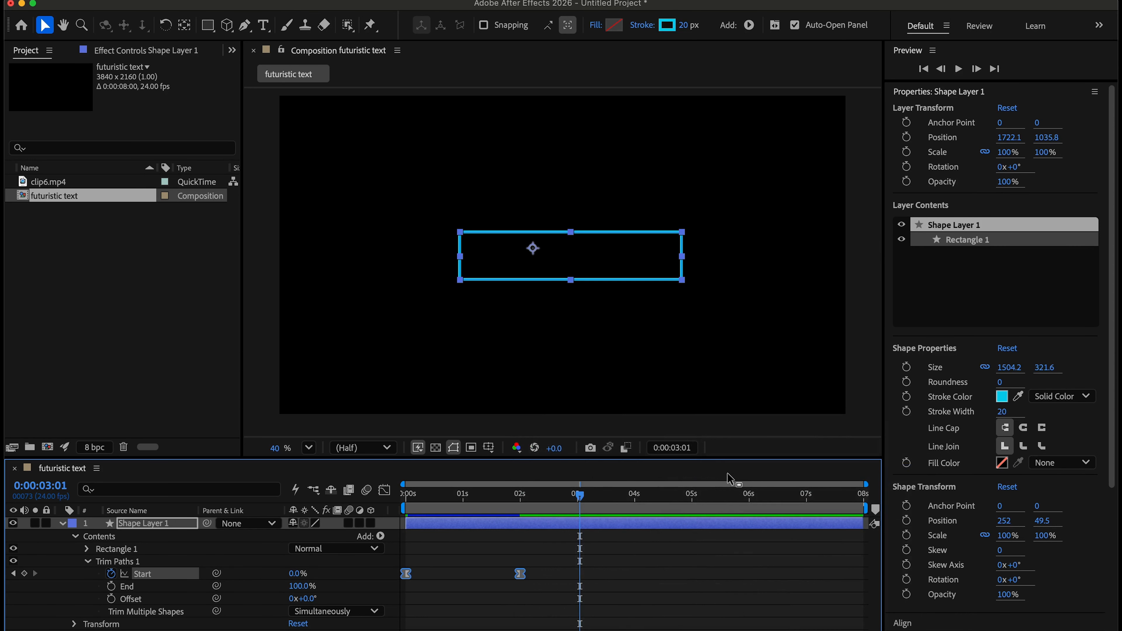
pyautogui.moveTo(584, 496)
pyautogui.mouseDown()
pyautogui.moveTo(413, 524)
pyautogui.moveTo(551, 521)
pyautogui.moveTo(402, 524)
pyautogui.moveTo(576, 526)
pyautogui.moveTo(388, 531)
pyautogui.mouseUp()
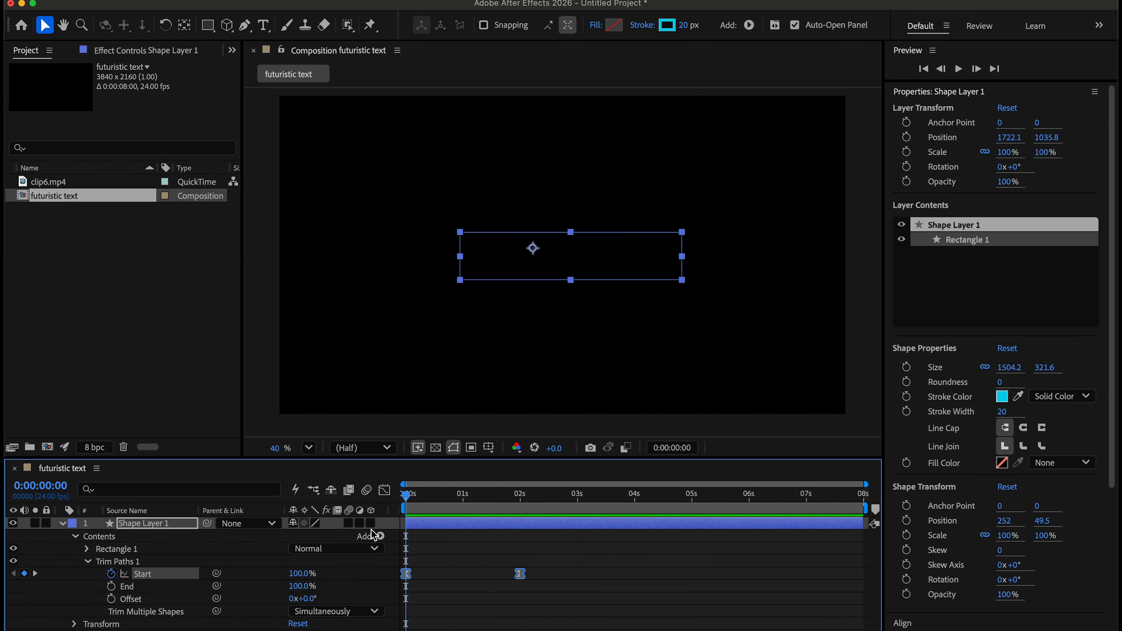
pyautogui.press('space')
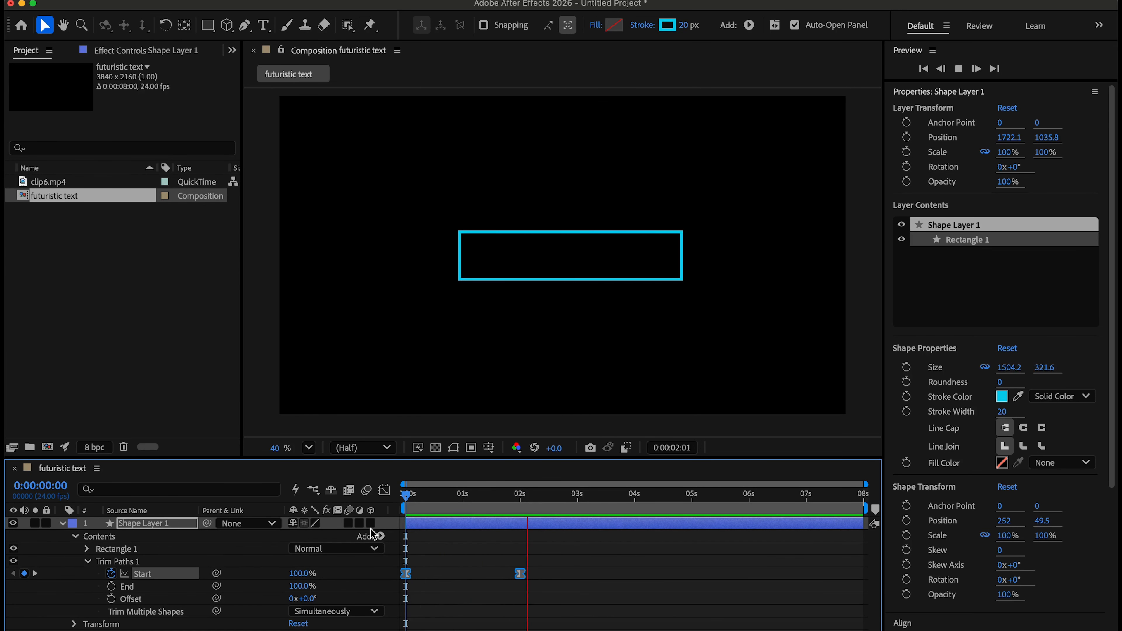
pyautogui.press('space')
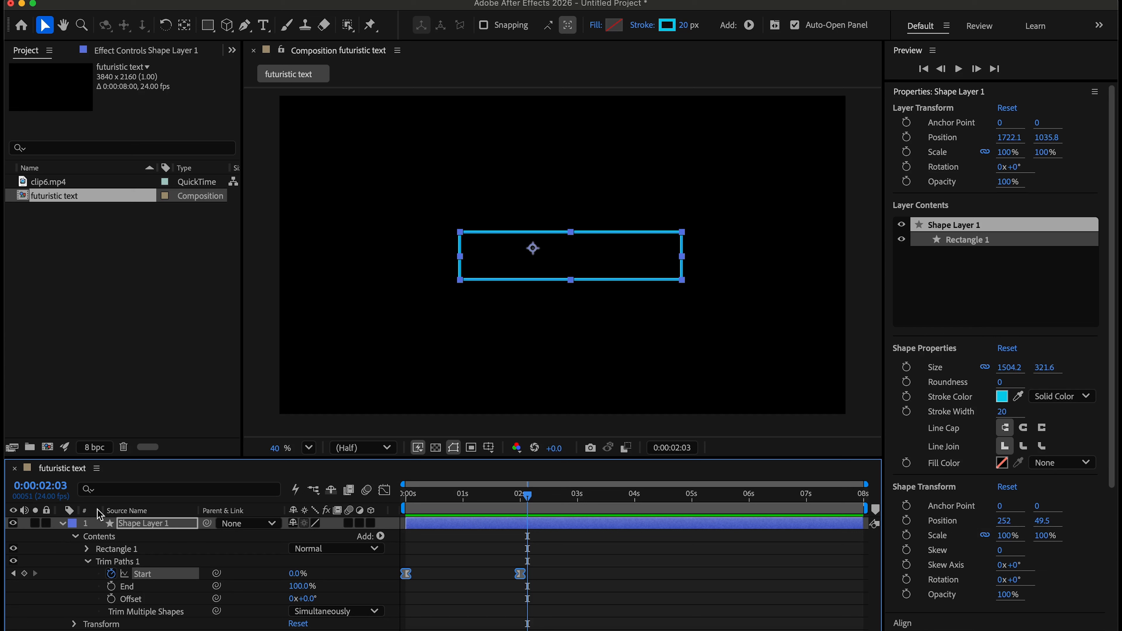
# Collapse Shape Layer 1 and create a text layer reading "Year" in the upper-left area of the composition.
pyautogui.click(63, 524)
pyautogui.click(157, 566)
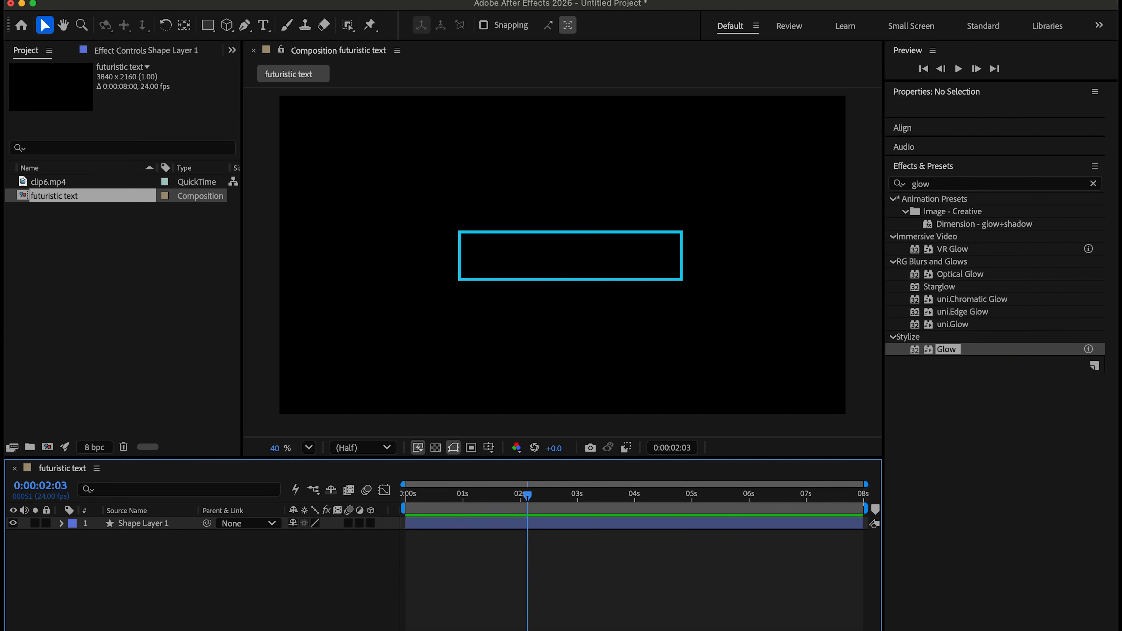
pyautogui.click(263, 25)
pyautogui.click(370, 142)
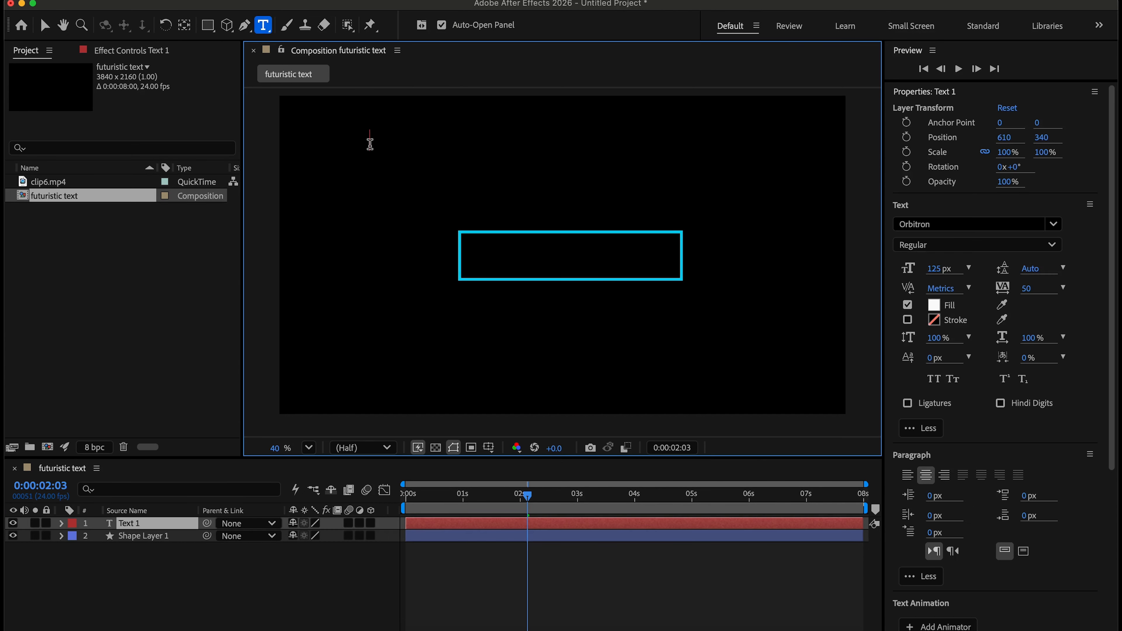
pyautogui.write('Year')
pyautogui.click(174, 591)
# Create a separate text layer reading "0" above the rectangle.
pyautogui.click(541, 154)
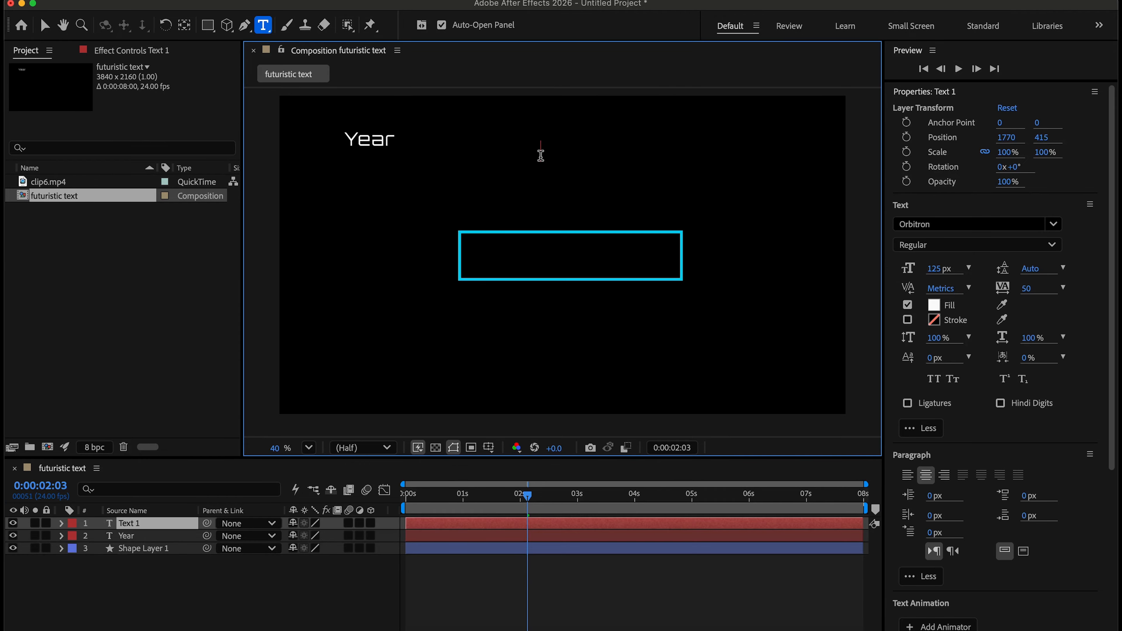
pyautogui.write('0')
pyautogui.click(167, 587)
# Examine the font settings of the Year and 0 text layers and look through the font list.
pyautogui.click(152, 535)
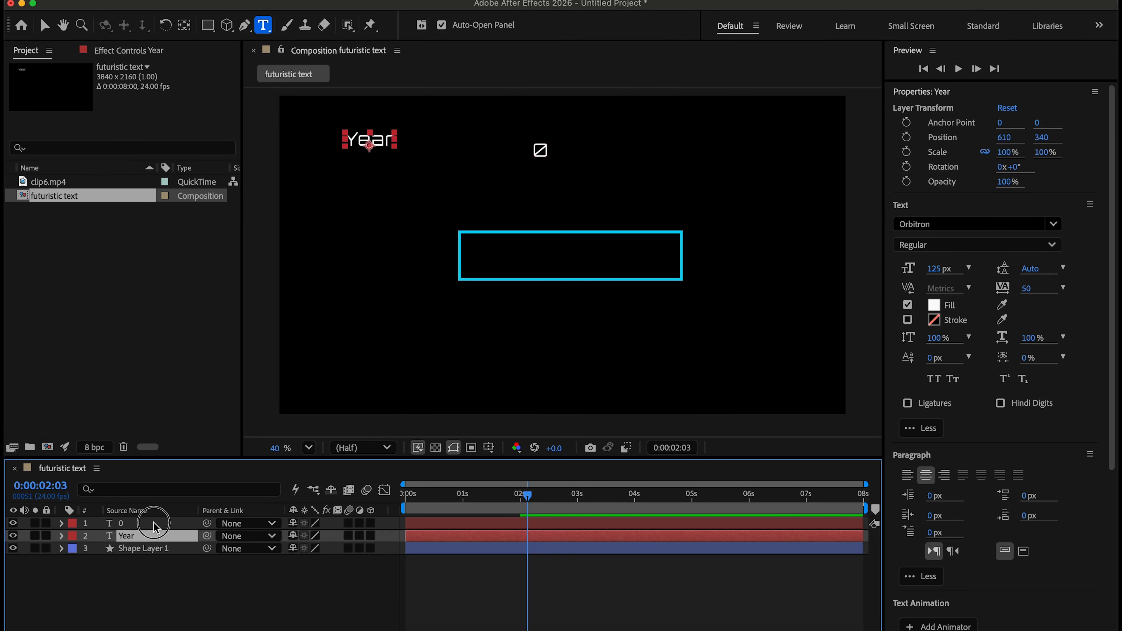
pyautogui.click(154, 525)
pyautogui.click(136, 536)
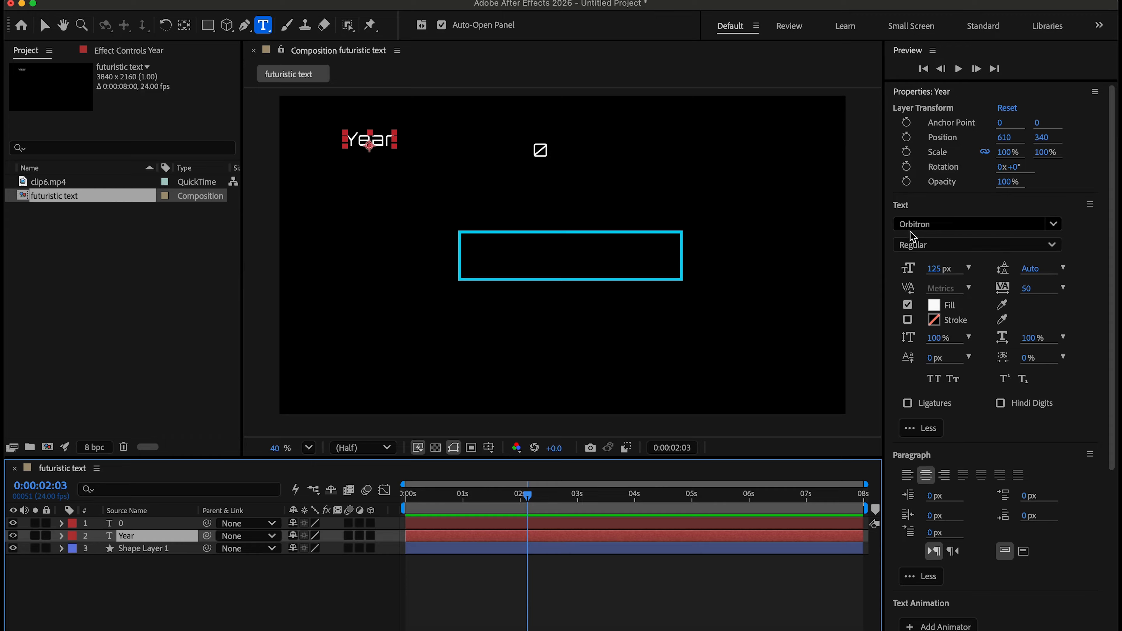
pyautogui.click(167, 525)
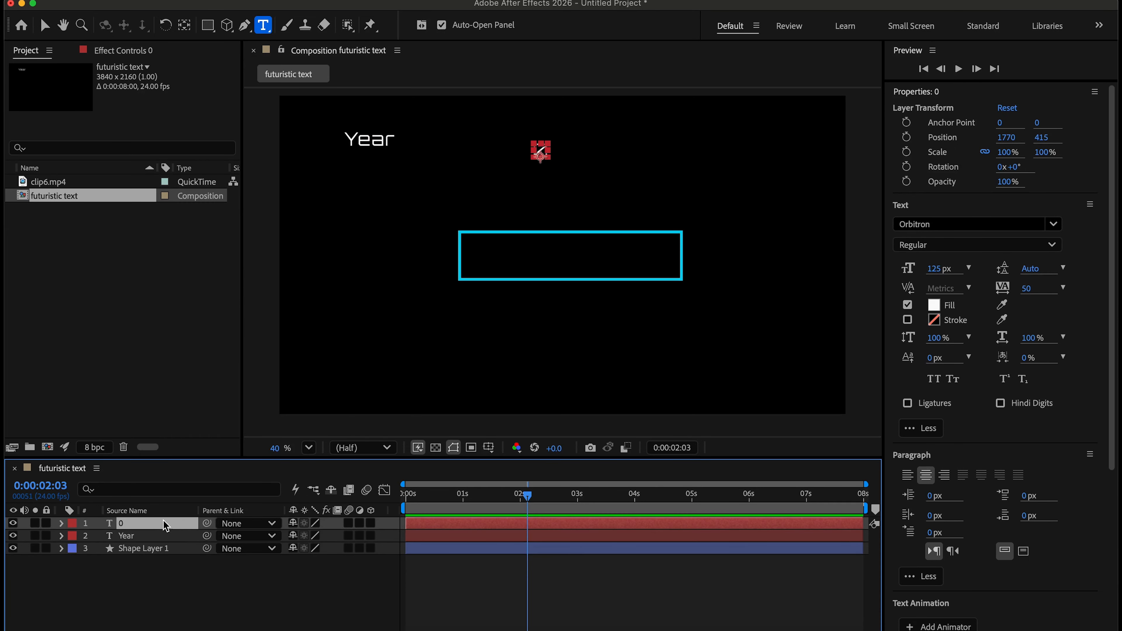
pyautogui.click(153, 536)
pyautogui.click(151, 524)
pyautogui.click(1054, 224)
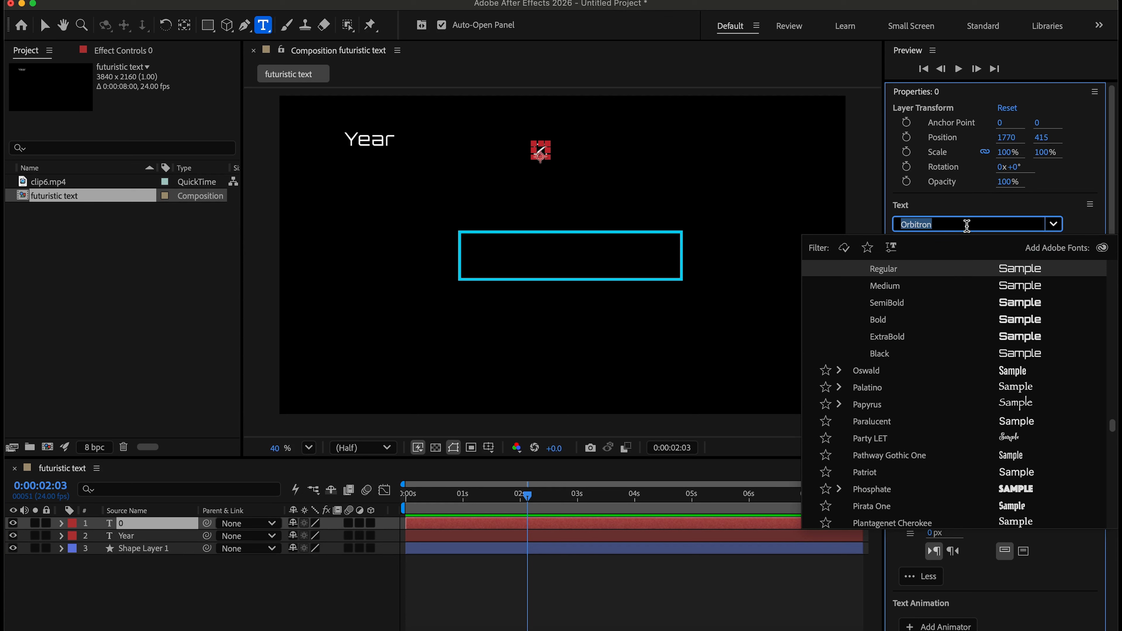
pyautogui.click(1060, 224)
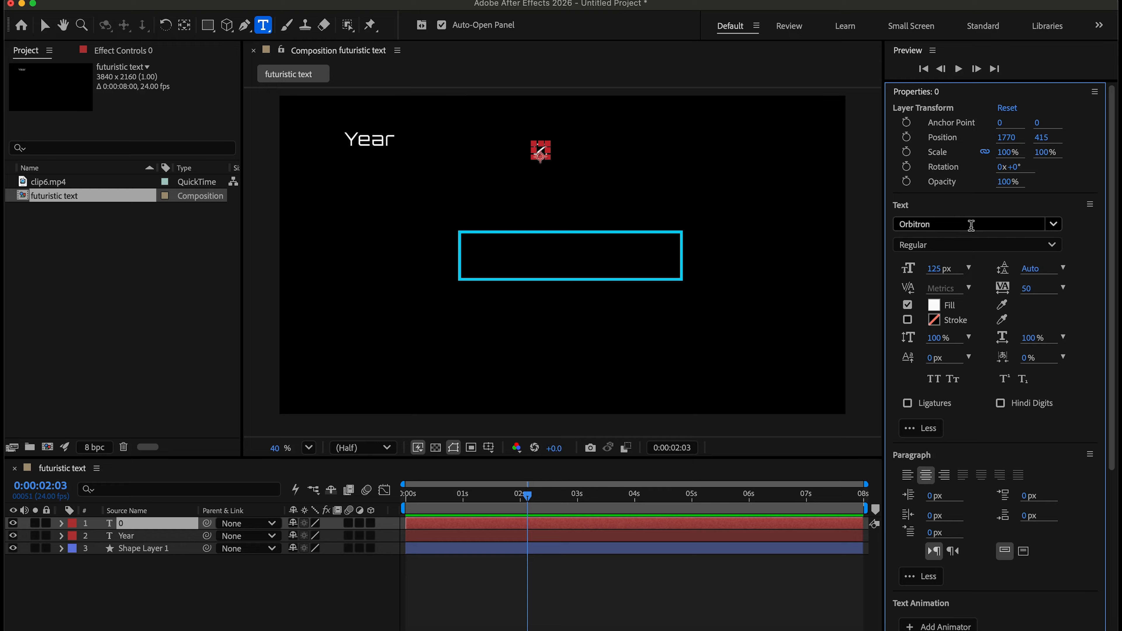
pyautogui.scroll(1, 954, 224)
pyautogui.hscroll(2, 318, 323)
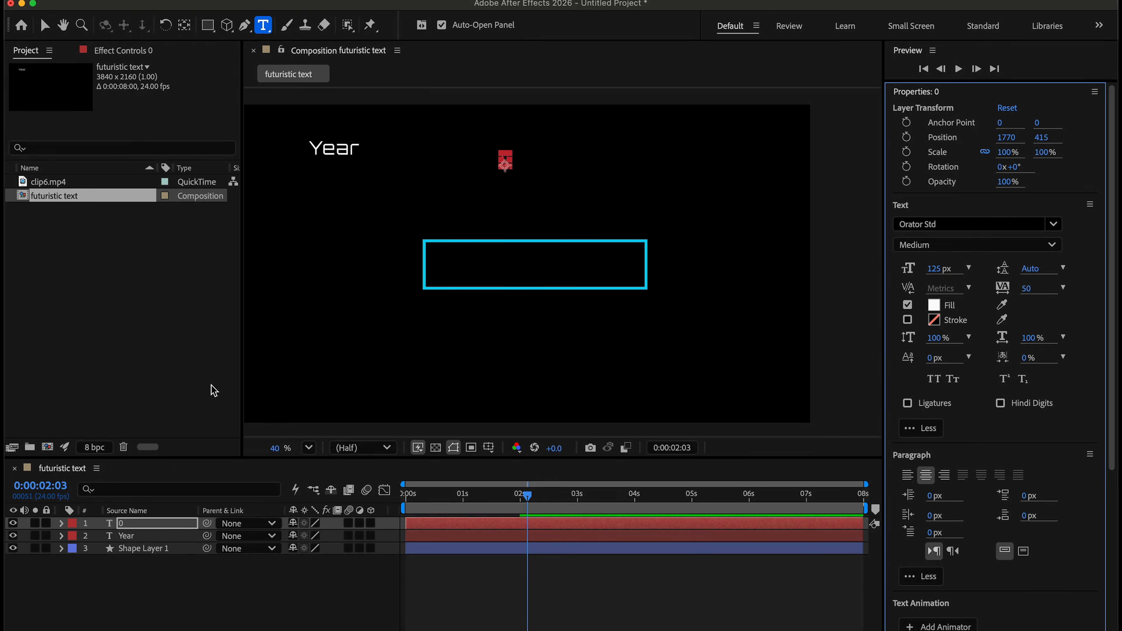
pyautogui.hscroll(-2, 329, 295)
# Move the Year text into the left part of the rectangle and enlarge it to about 132.5% by 155.6%.
pyautogui.click(46, 27)
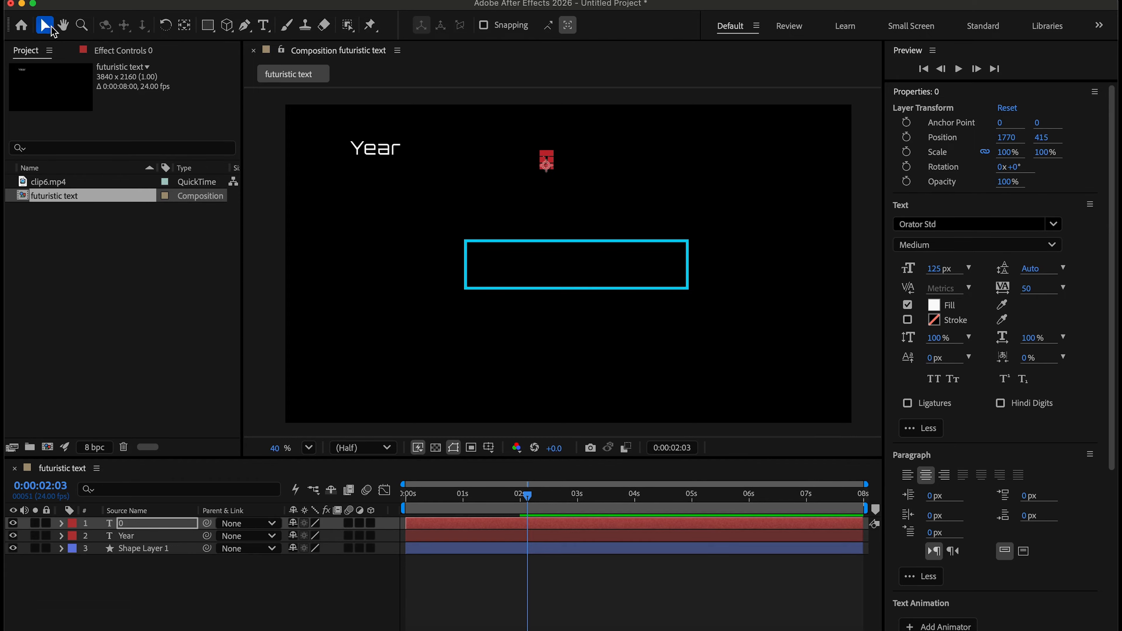
pyautogui.click(367, 154)
pyautogui.moveTo(407, 145); pyautogui.dragTo(552, 250)
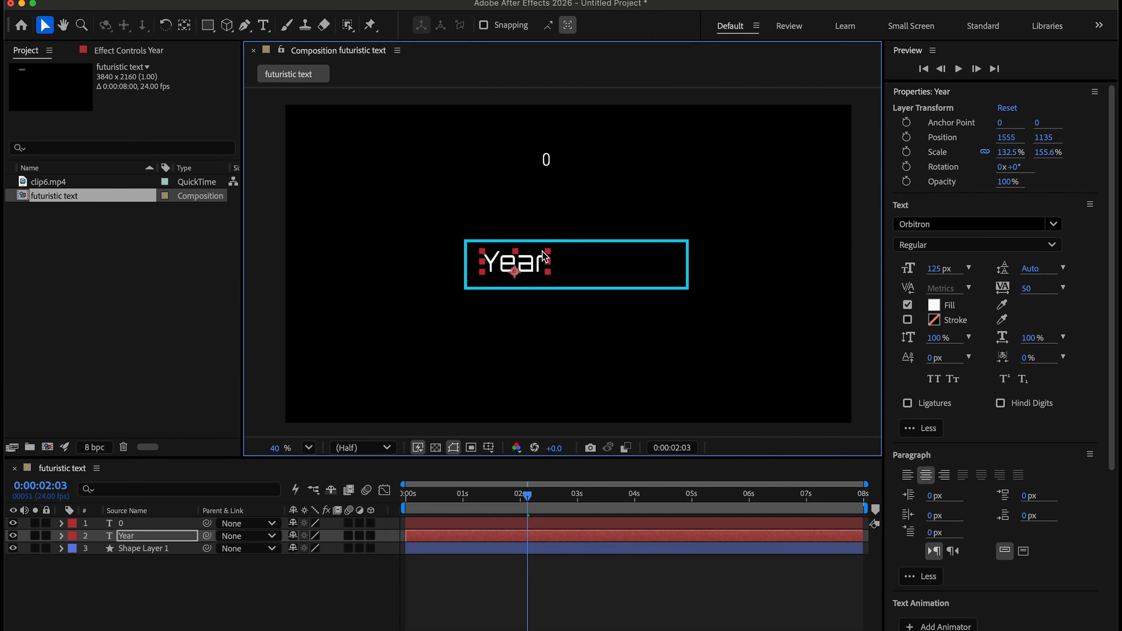
# Set the font of the 0 text layer to Orbitron Regular.
pyautogui.click(44, 26)
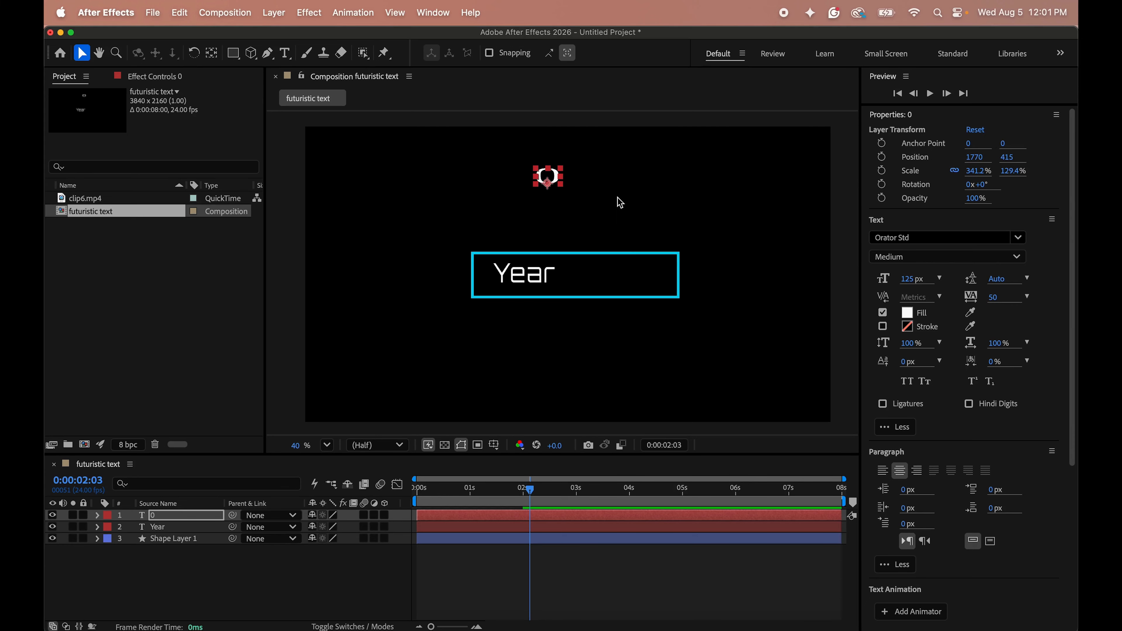
pyautogui.click(897, 237)
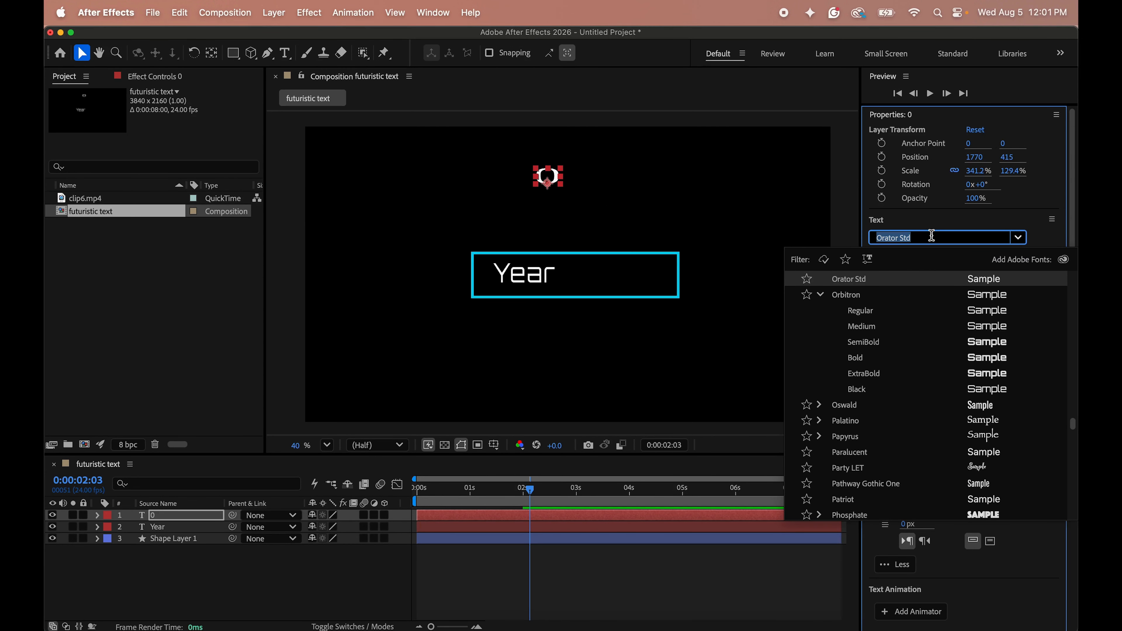
pyautogui.write('or')
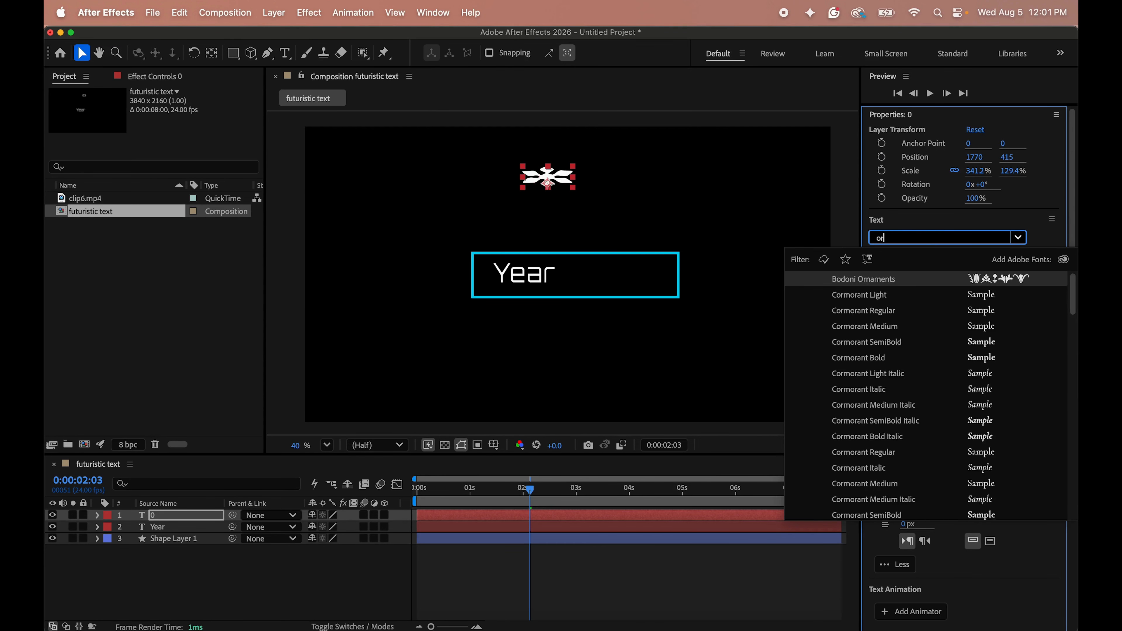
pyautogui.write('bit')
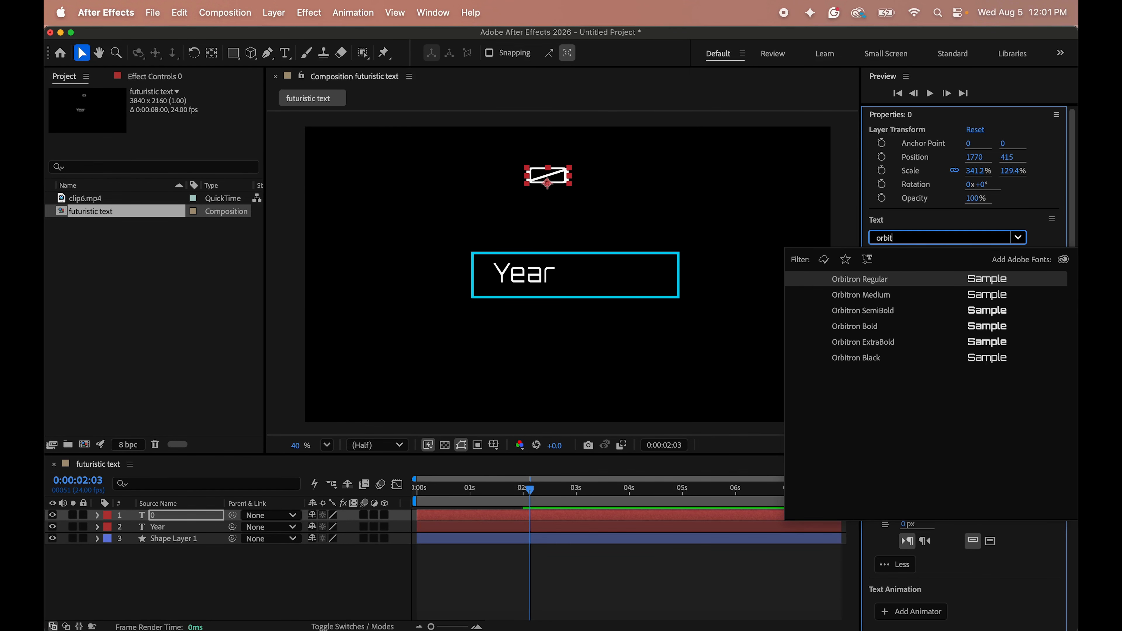
pyautogui.click(900, 283)
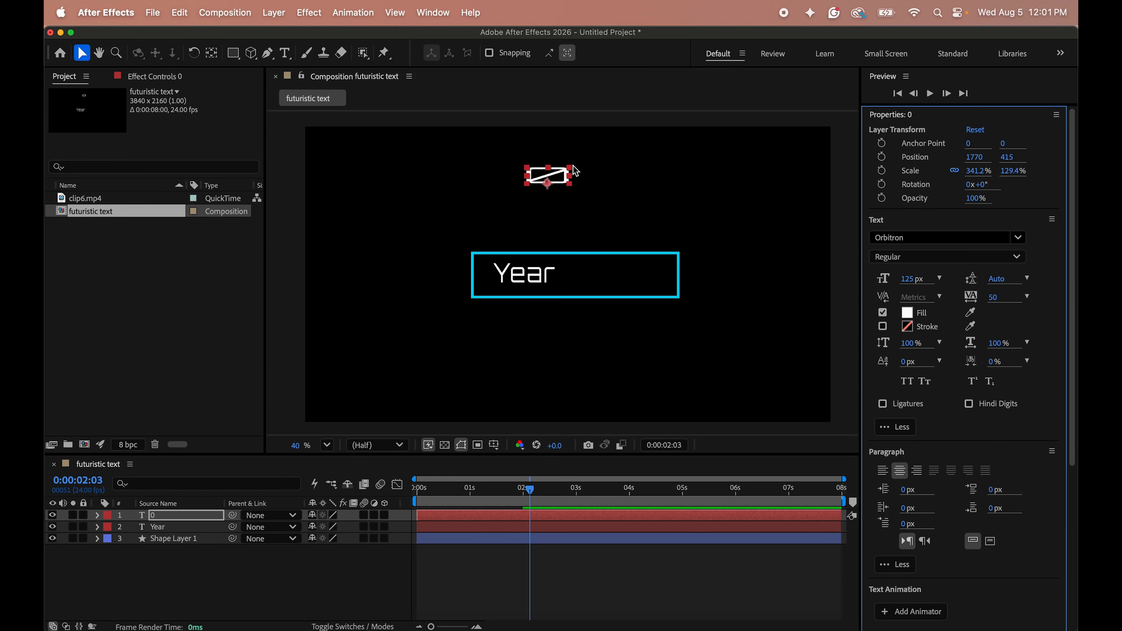
# Narrow the 0 text and place it inside the rectangle beside Year.
pyautogui.moveTo(569, 168); pyautogui.dragTo(596, 266)
pyautogui.click(648, 276)
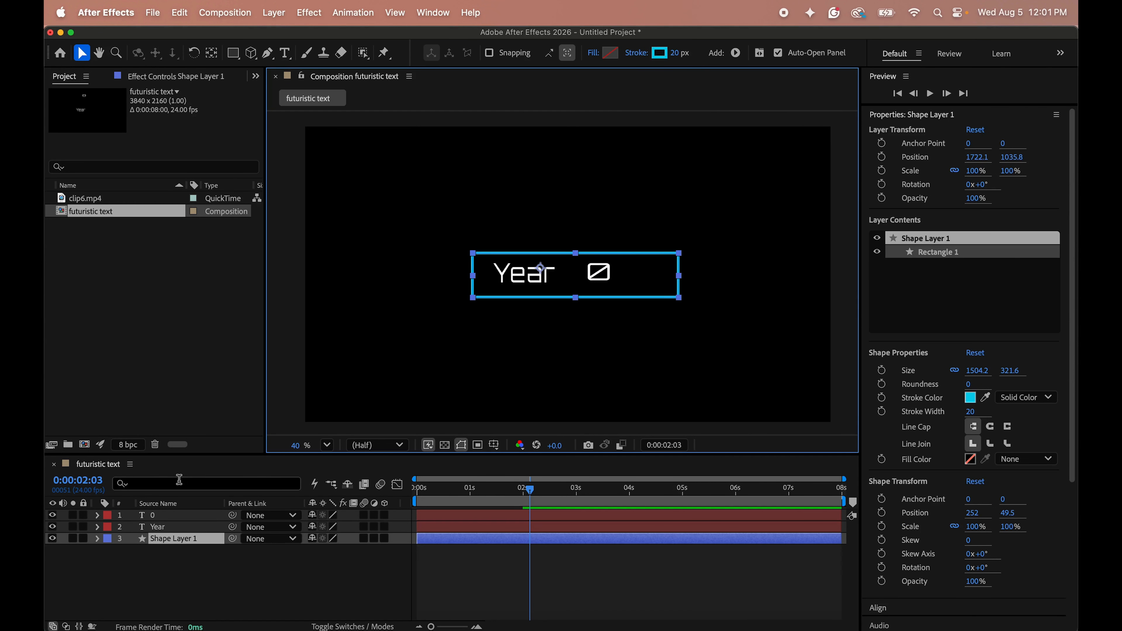
pyautogui.click(191, 516)
pyautogui.moveTo(601, 271); pyautogui.dragTo(598, 274)
# Find the Slider Control effect and apply it to the 0 text layer.
pyautogui.scroll(-3, 916, 393)
pyautogui.scroll(-6, 918, 397)
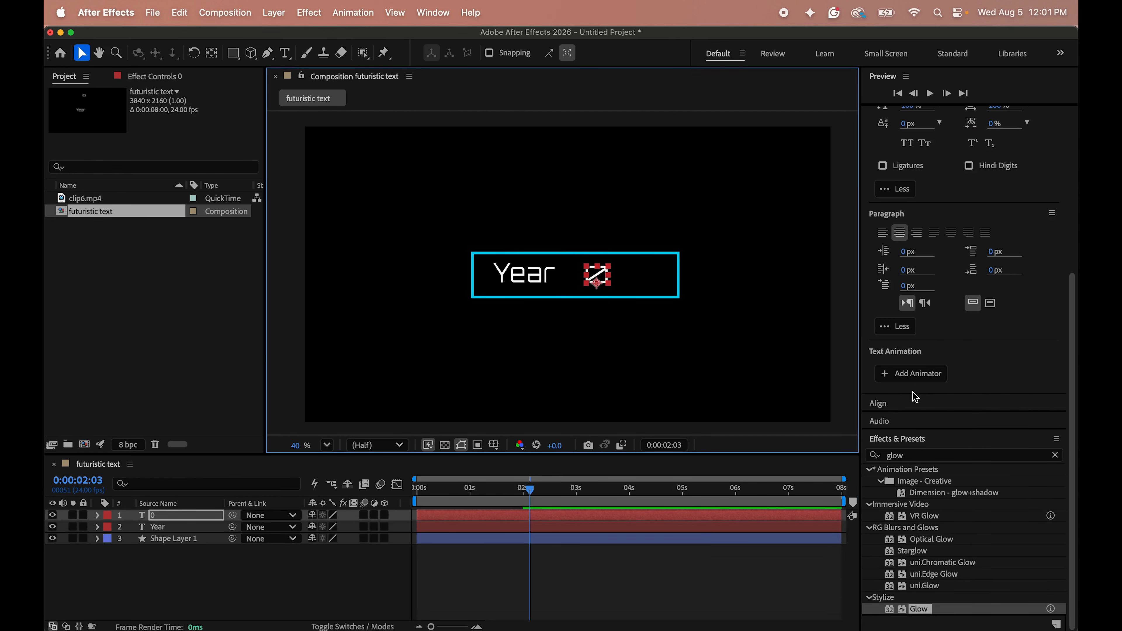
pyautogui.click(997, 455)
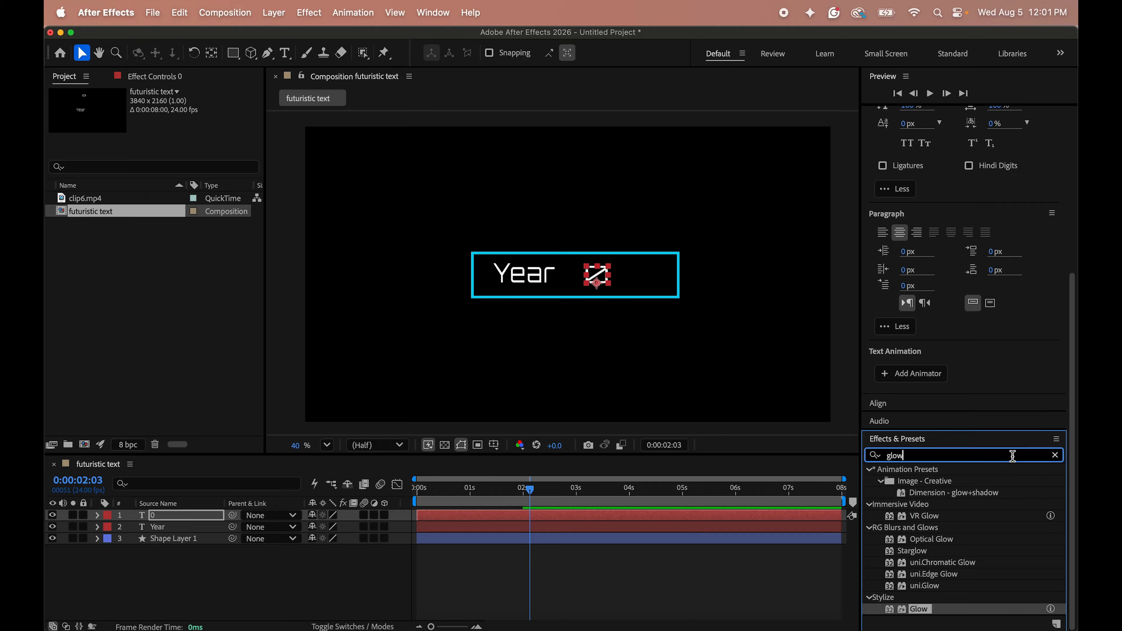
pyautogui.click(1055, 455)
pyautogui.click(433, 13)
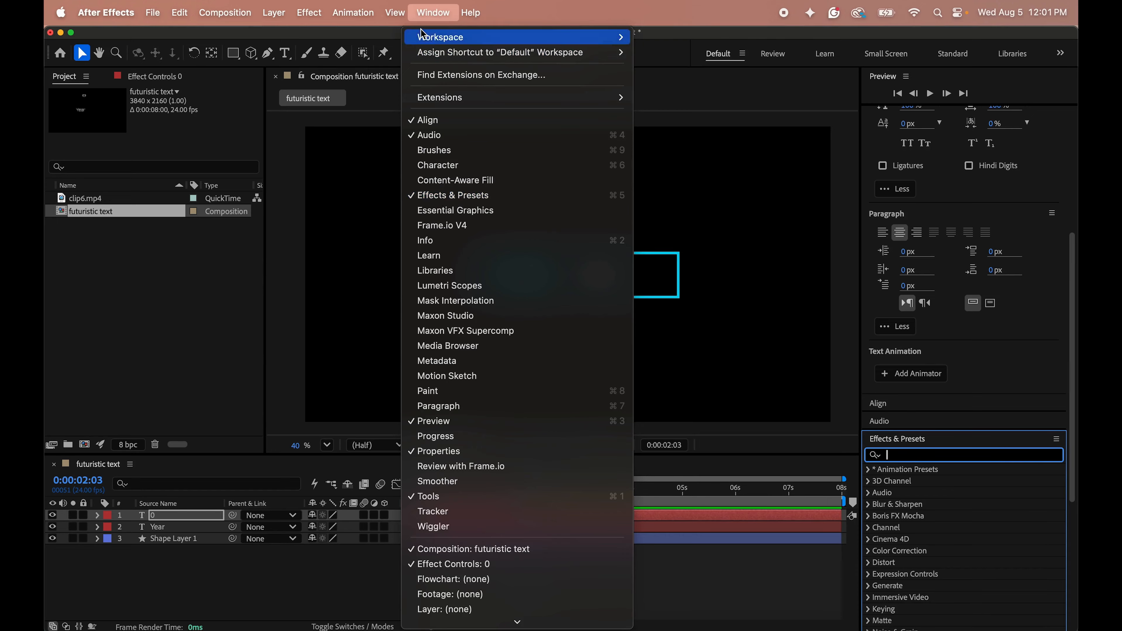
pyautogui.click(424, 16)
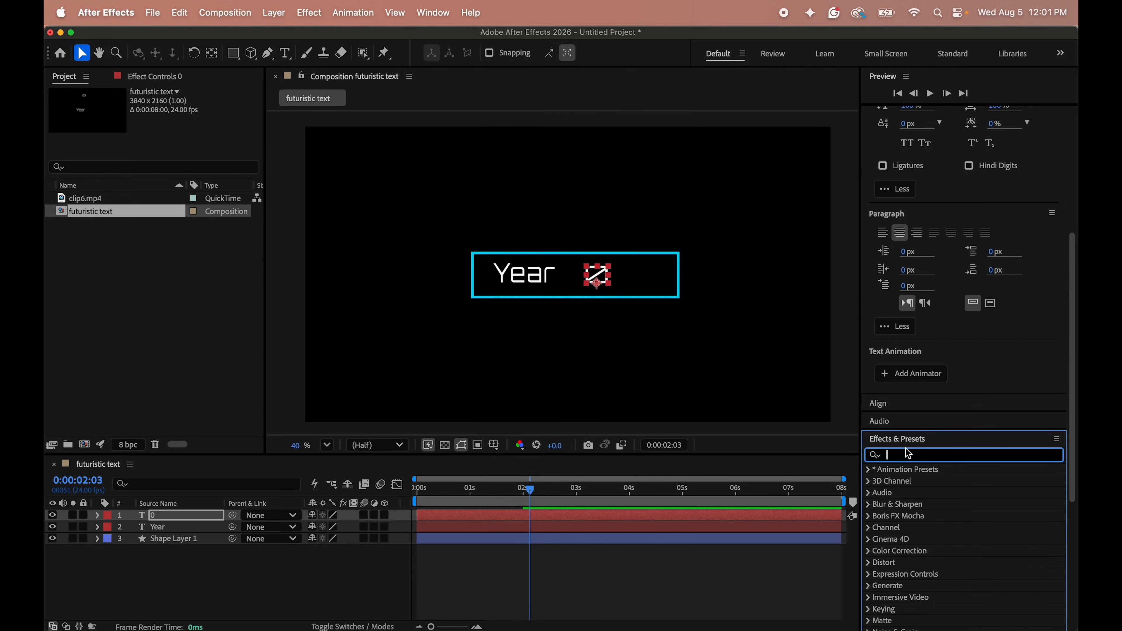
pyautogui.write('slider c')
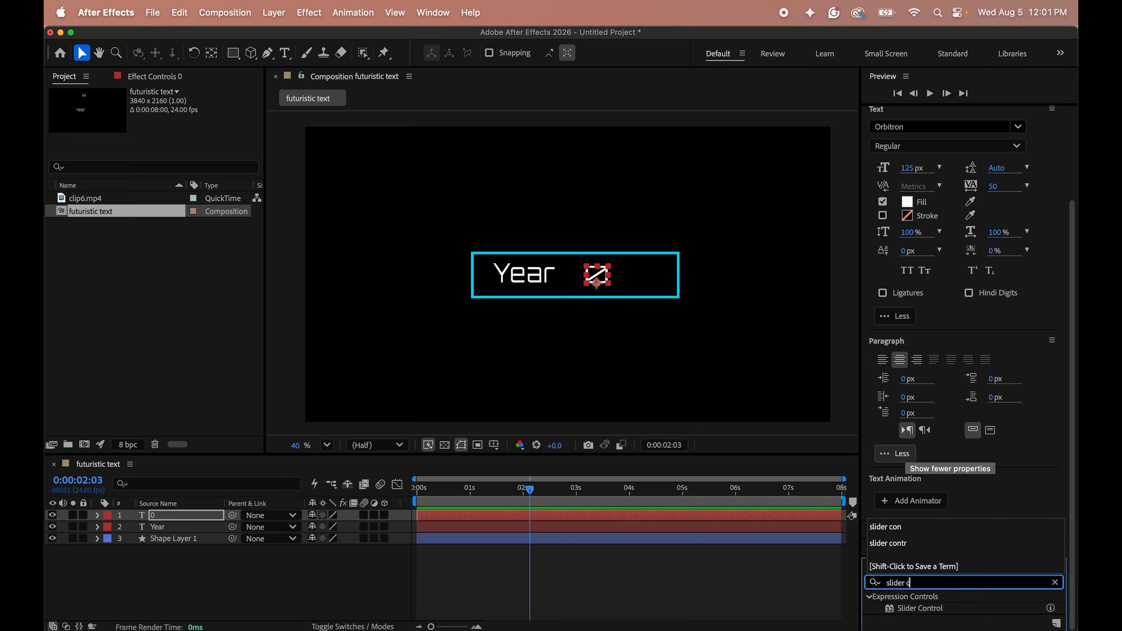
pyautogui.click(931, 609)
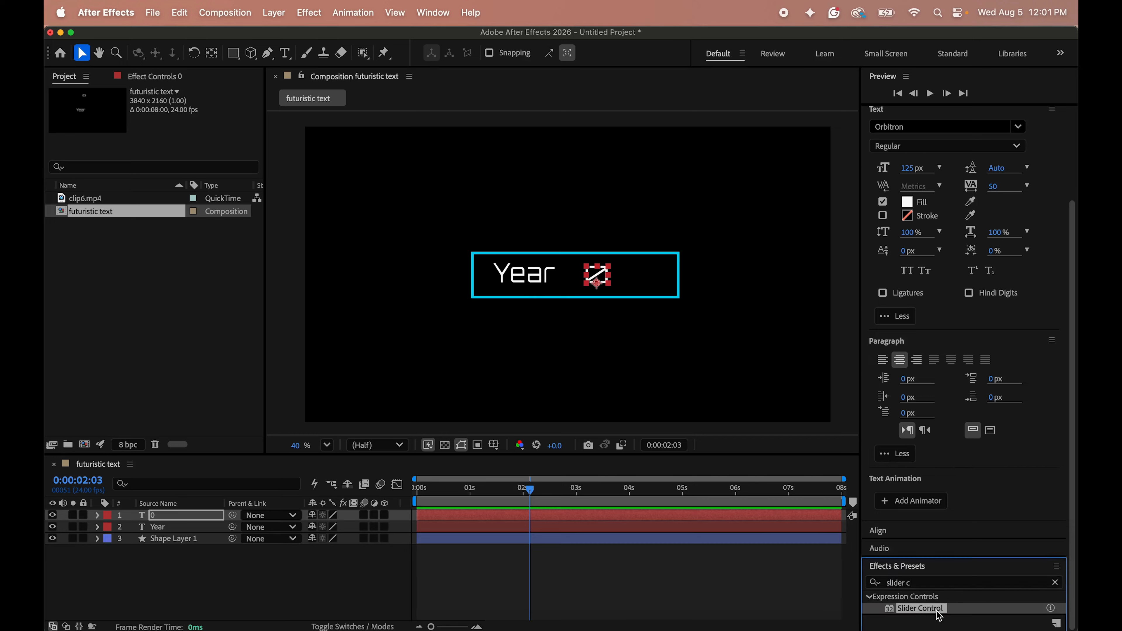
pyautogui.moveTo(596, 283); pyautogui.dragTo(175, 517)
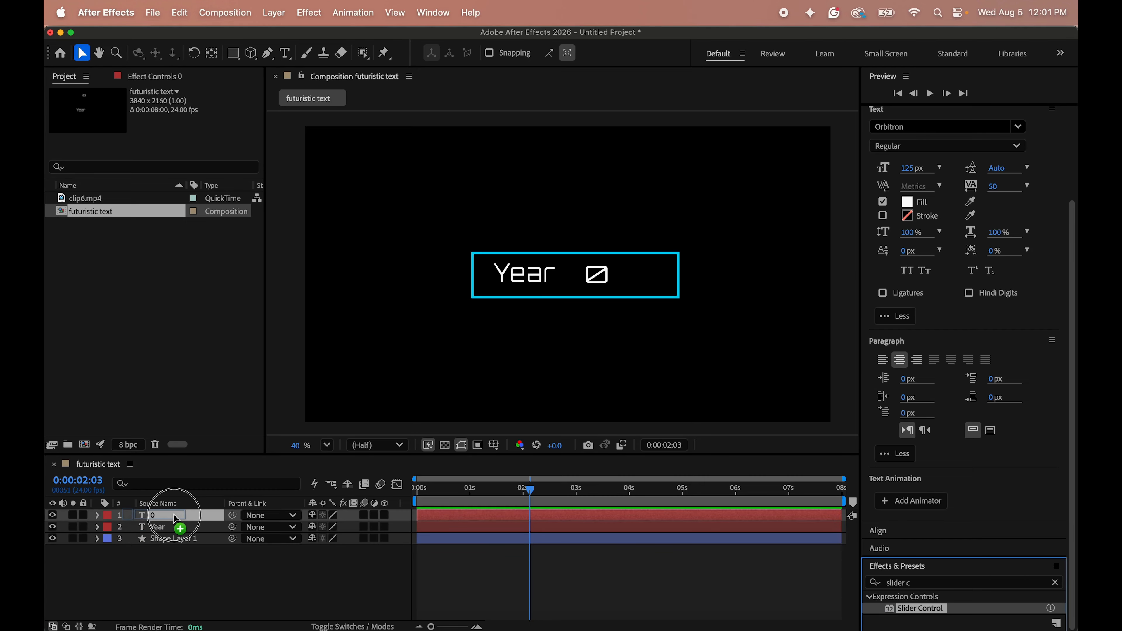
pyautogui.moveTo(174, 517); pyautogui.dragTo(176, 520)
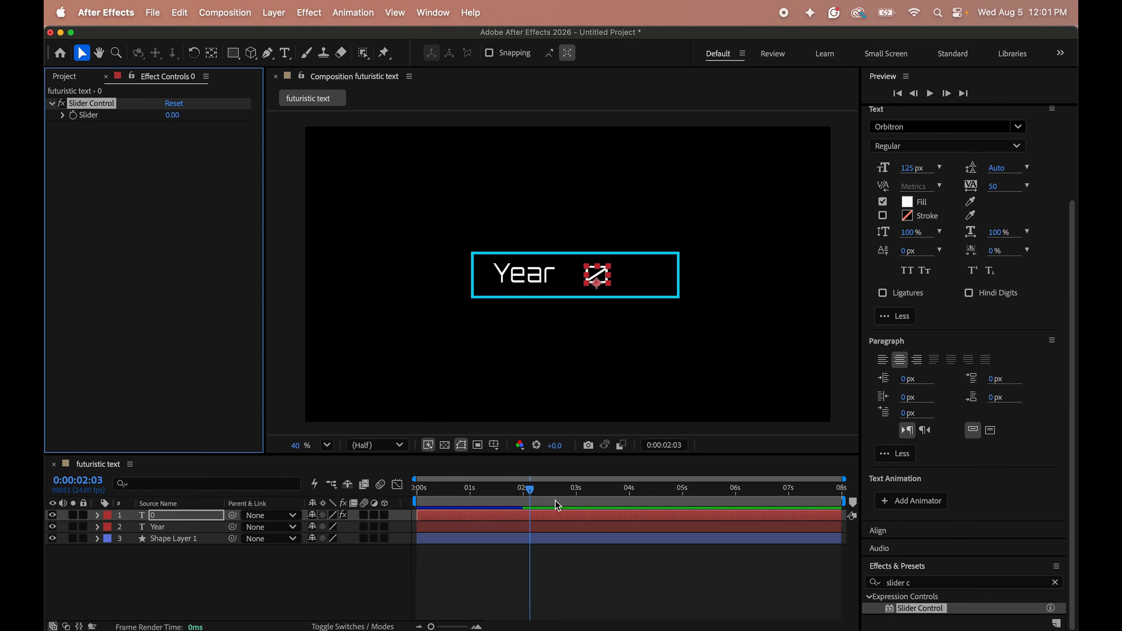
# Set a Slider keyframe of 1980 on the 0 text layer at 0:00:00:00.
pyautogui.moveTo(530, 491); pyautogui.dragTo(383, 491)
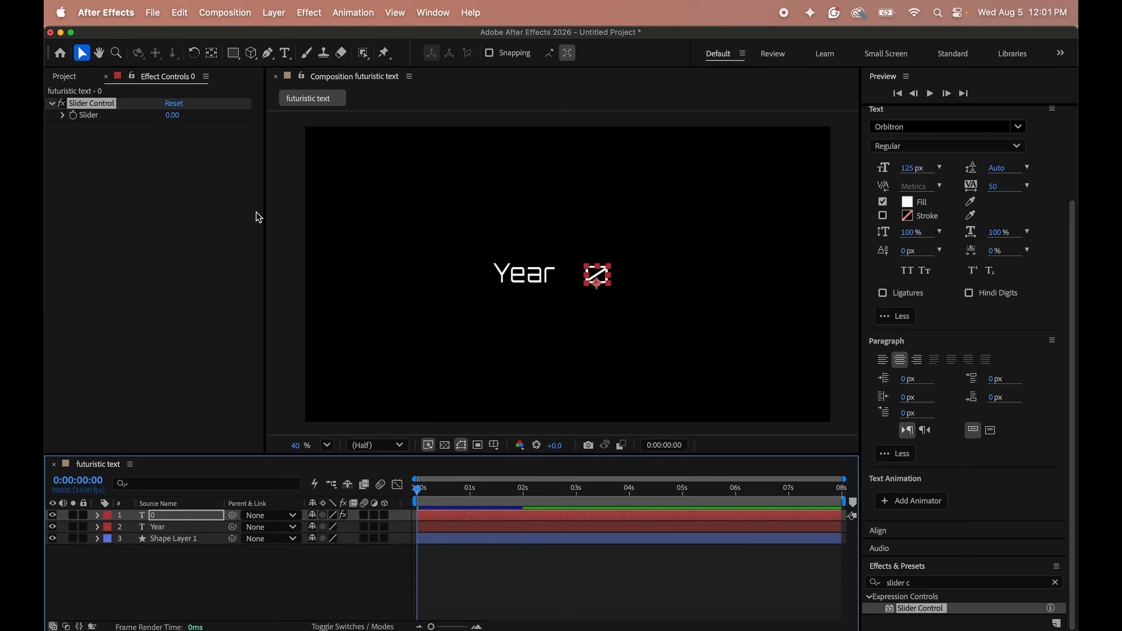
pyautogui.click(73, 116)
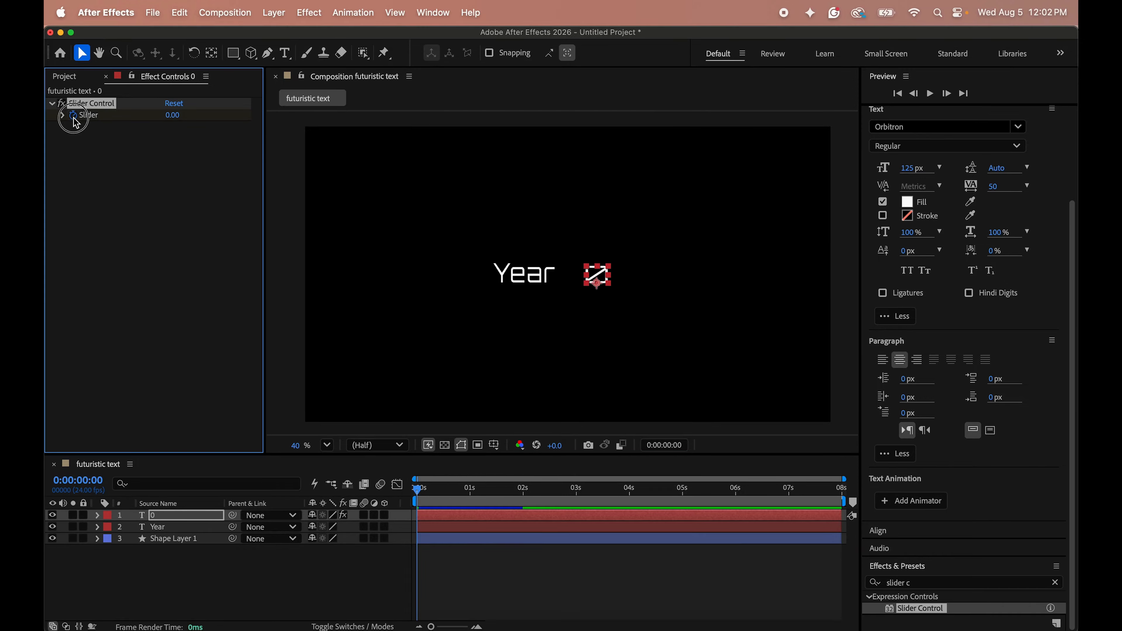
pyautogui.click(173, 116)
pyautogui.write('19')
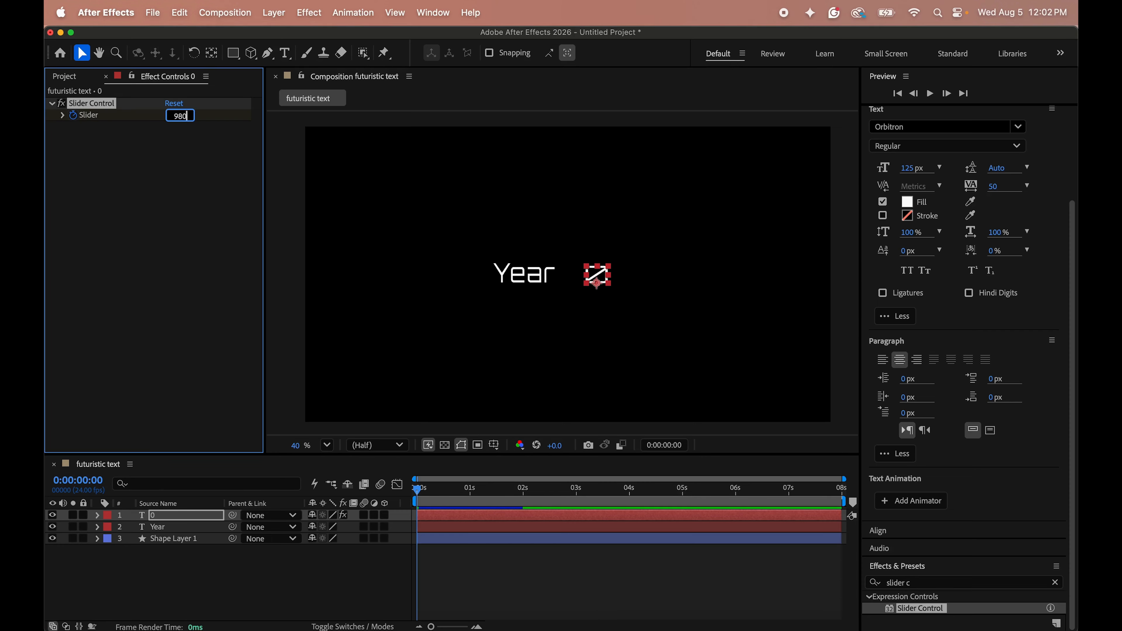
pyautogui.press('Return')
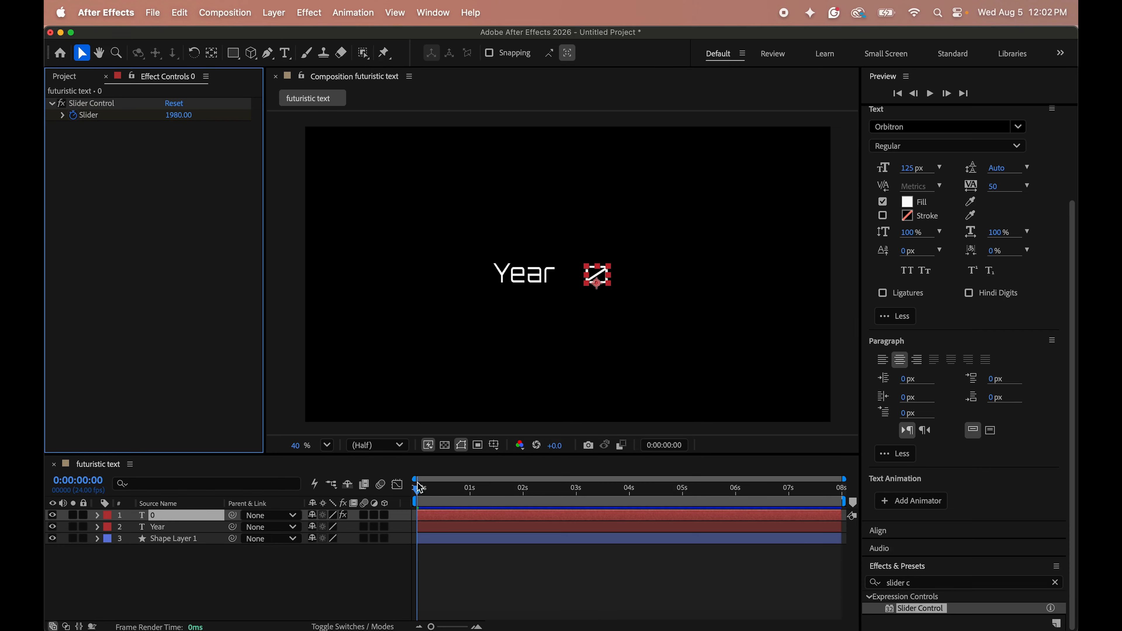
# Set a second Slider keyframe of 2090 at 0:00:06:00.
pyautogui.moveTo(420, 488); pyautogui.dragTo(735, 509)
pyautogui.click(178, 115)
pyautogui.write('2')
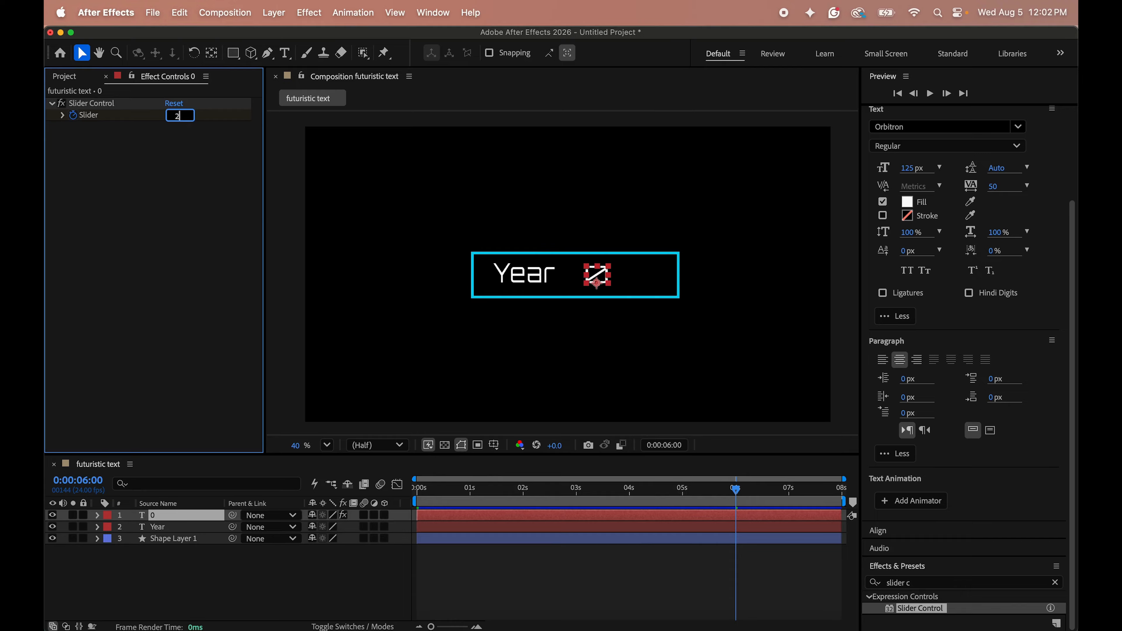
pyautogui.write('090')
pyautogui.press('Return')
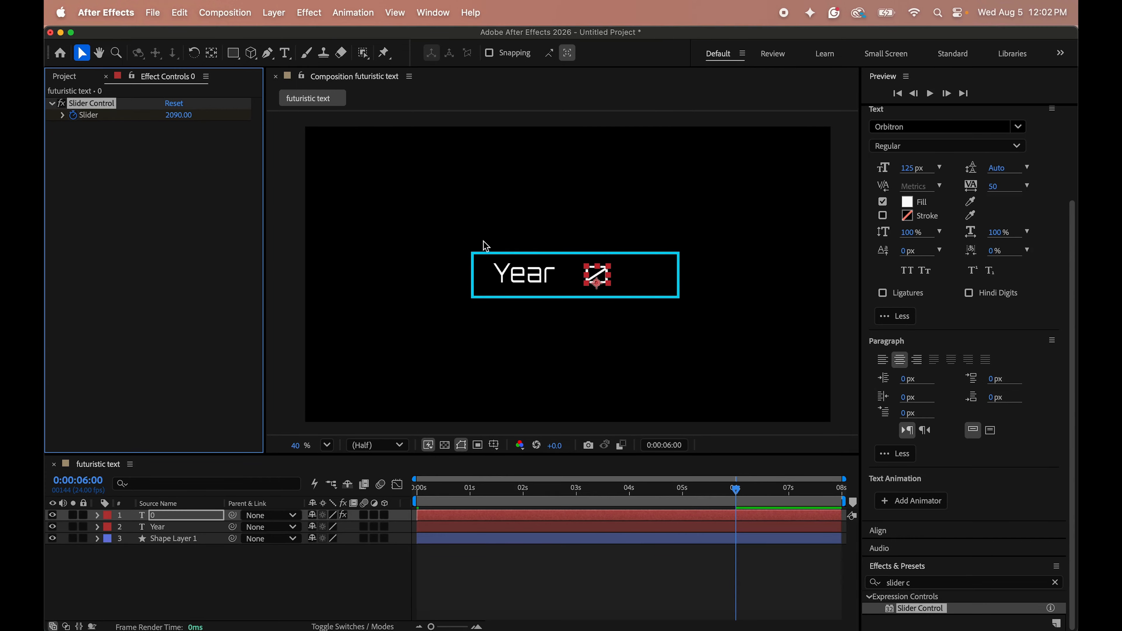
pyautogui.click(614, 271)
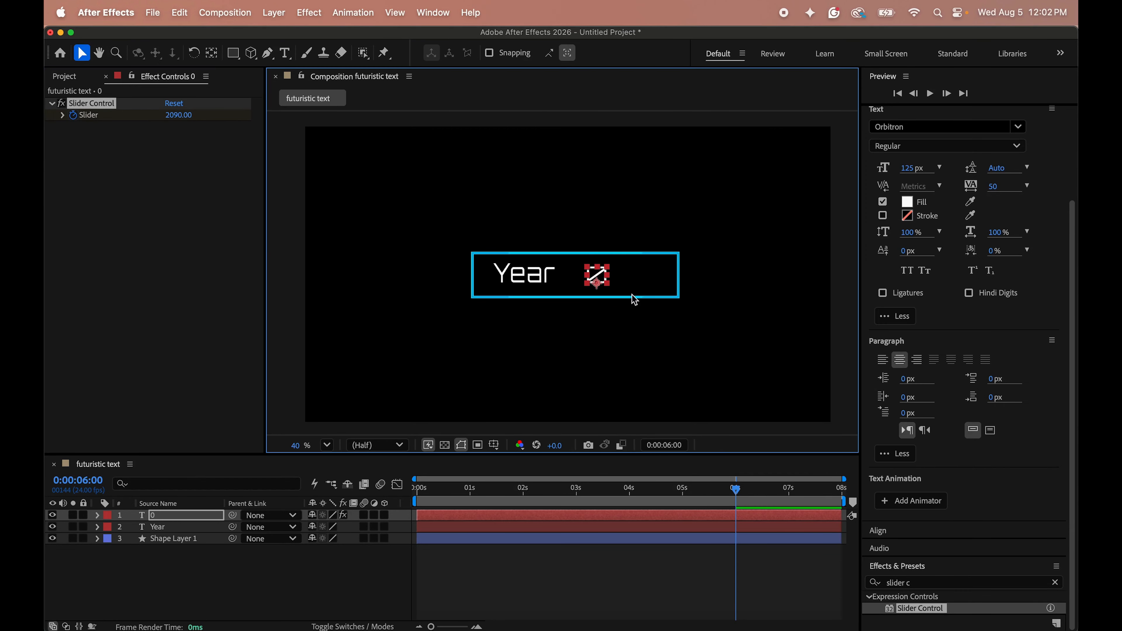
# Link the 0 layer's Source Text to the Slider property of its Slider Control effect.
pyautogui.moveTo(736, 488); pyautogui.dragTo(637, 500)
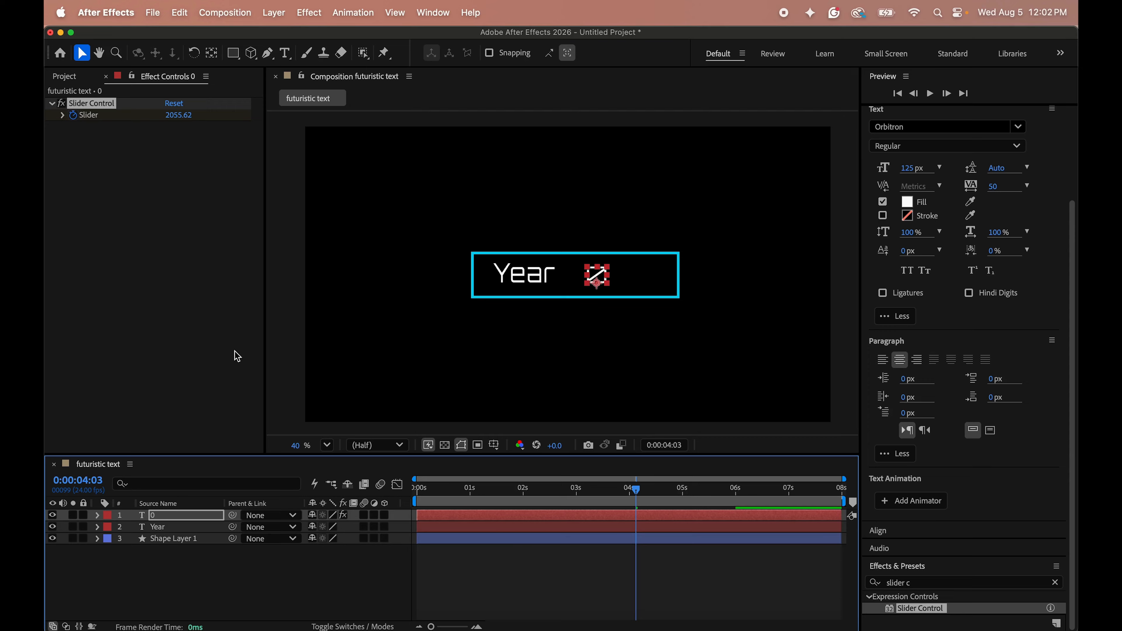
pyautogui.click(184, 518)
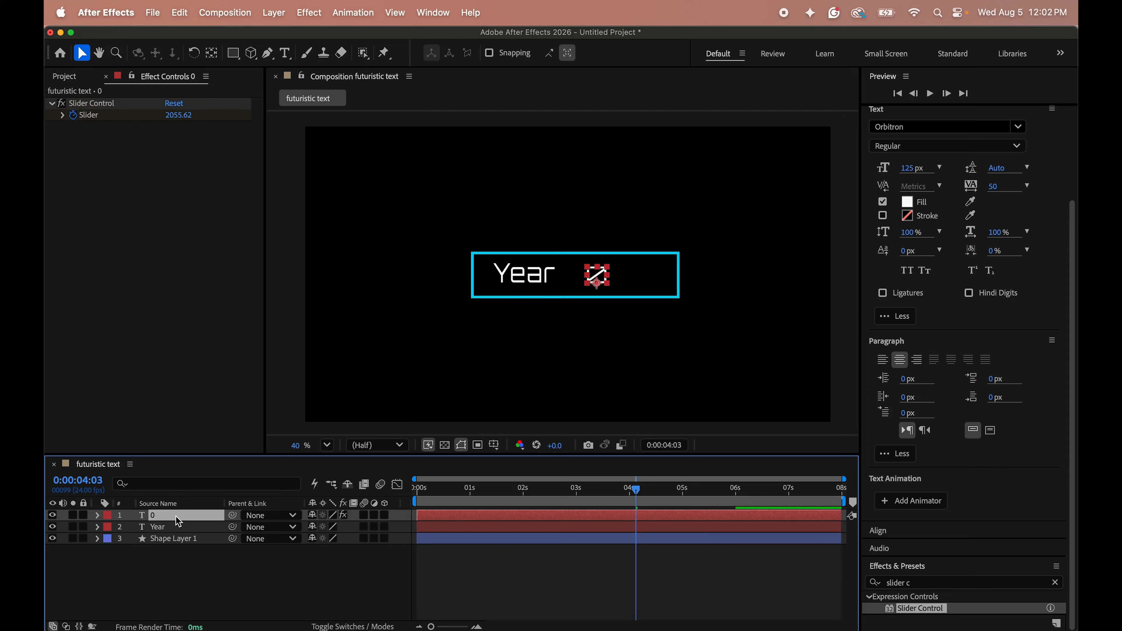
pyautogui.click(97, 516)
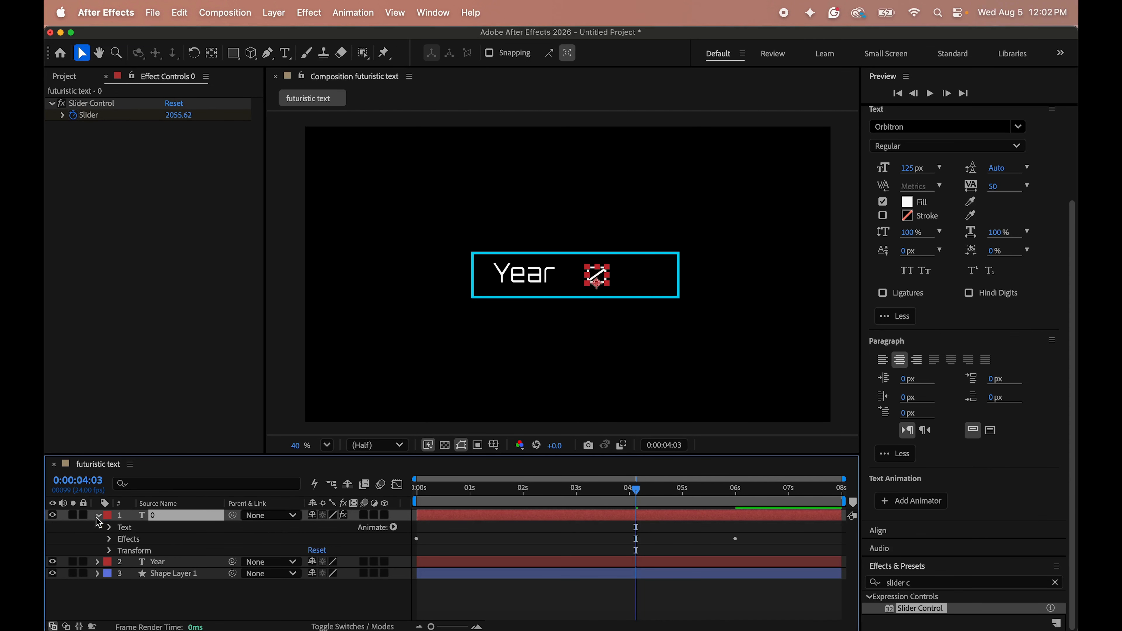
pyautogui.click(109, 528)
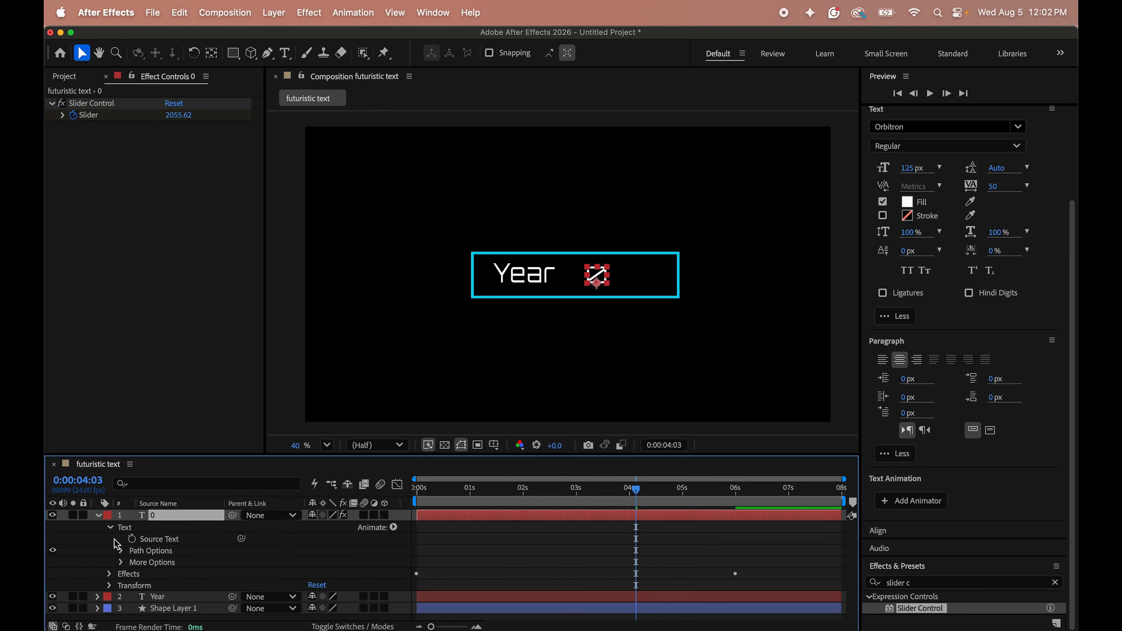
pyautogui.click(109, 575)
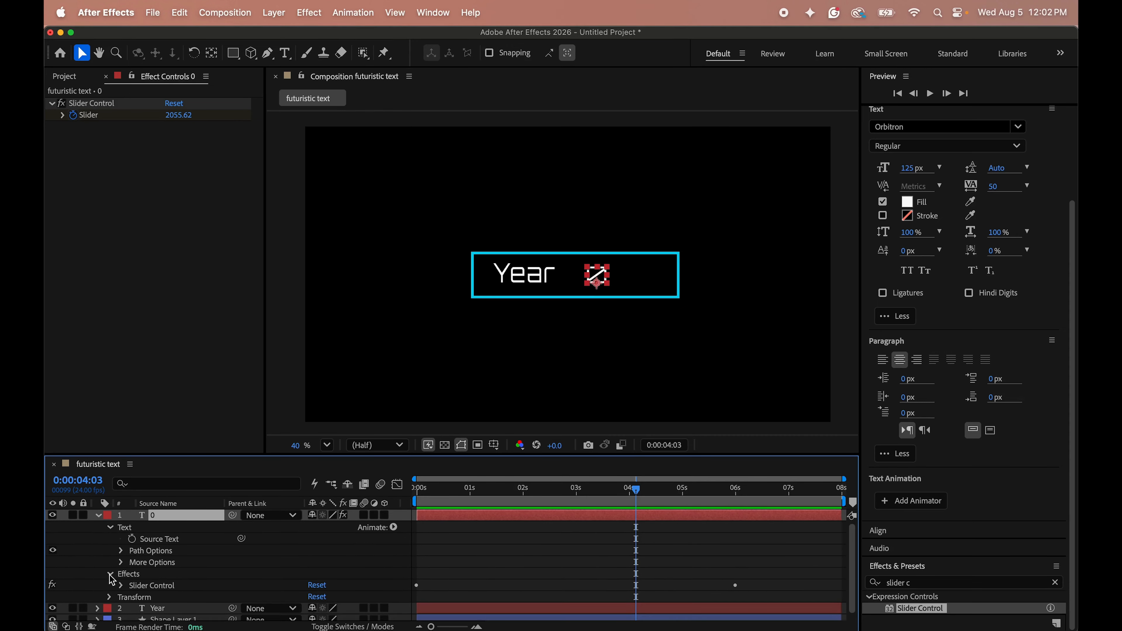
pyautogui.click(122, 587)
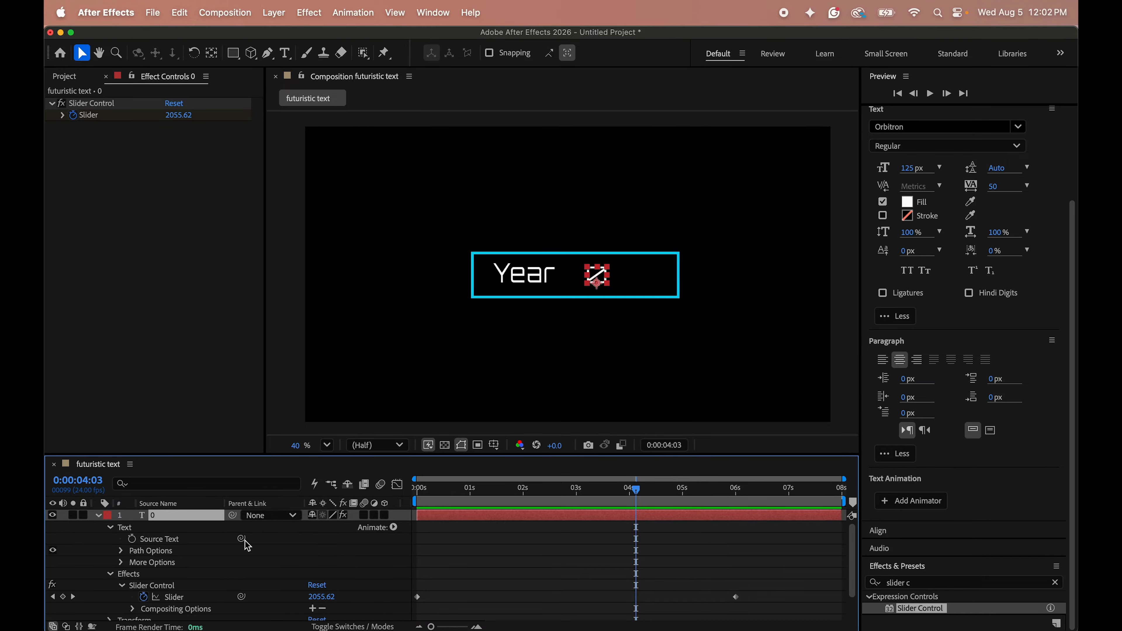
pyautogui.moveTo(241, 539); pyautogui.dragTo(166, 601)
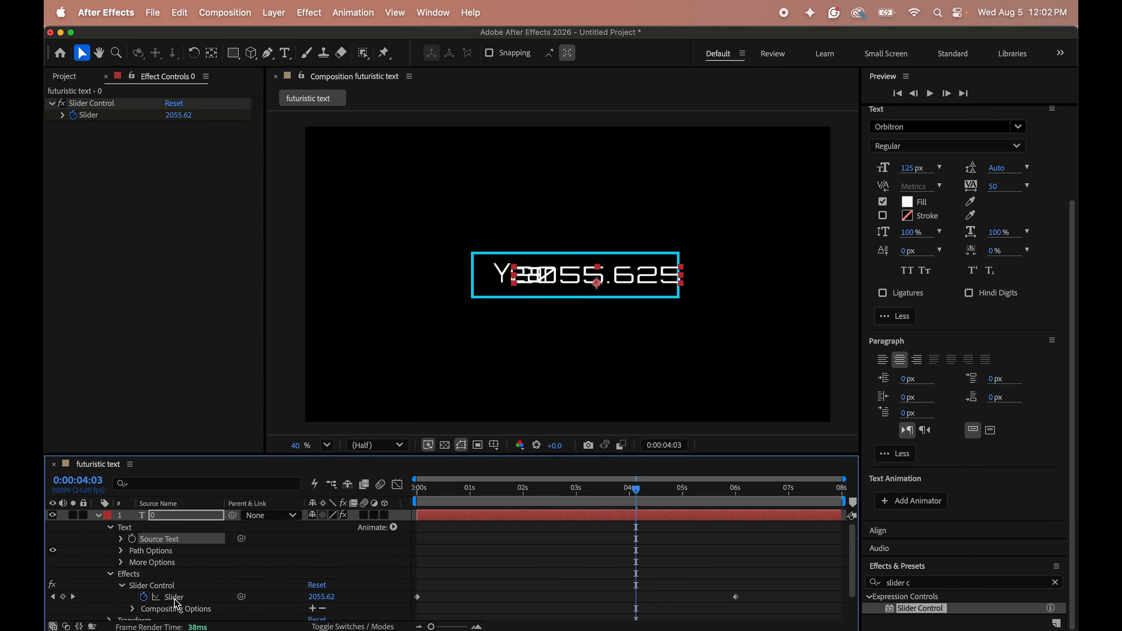
# Add the rounding expression Math.round(effect("Slider Control")("Slider")) to the Slider property.
pyautogui.keyDown('alt'); pyautogui.click(144, 598); pyautogui.keyUp('alt')
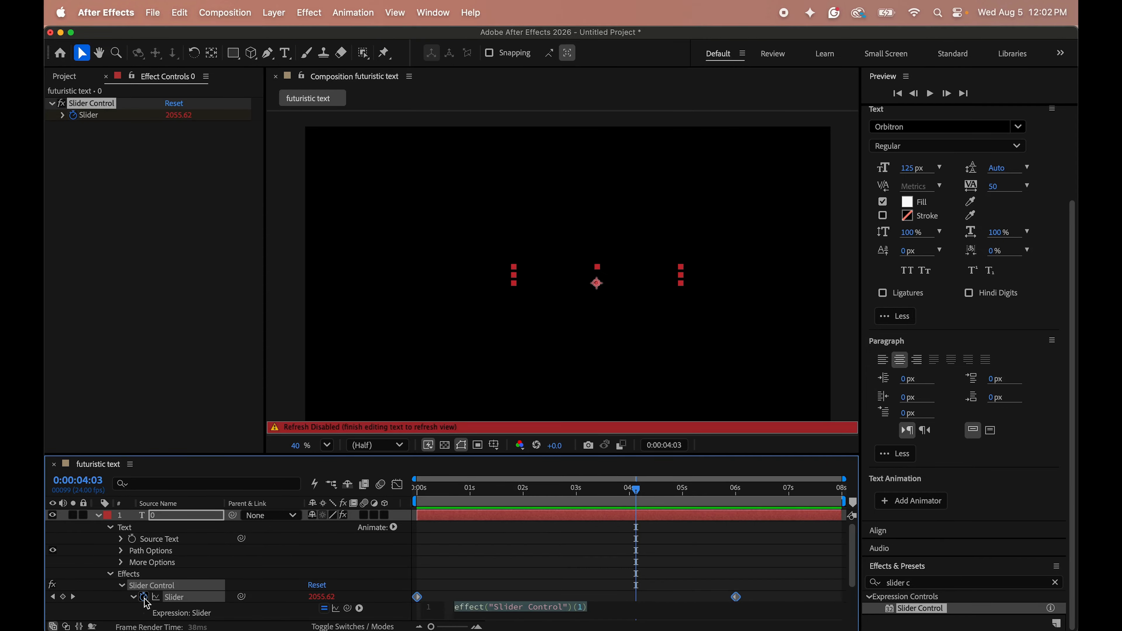
pyautogui.click(460, 613)
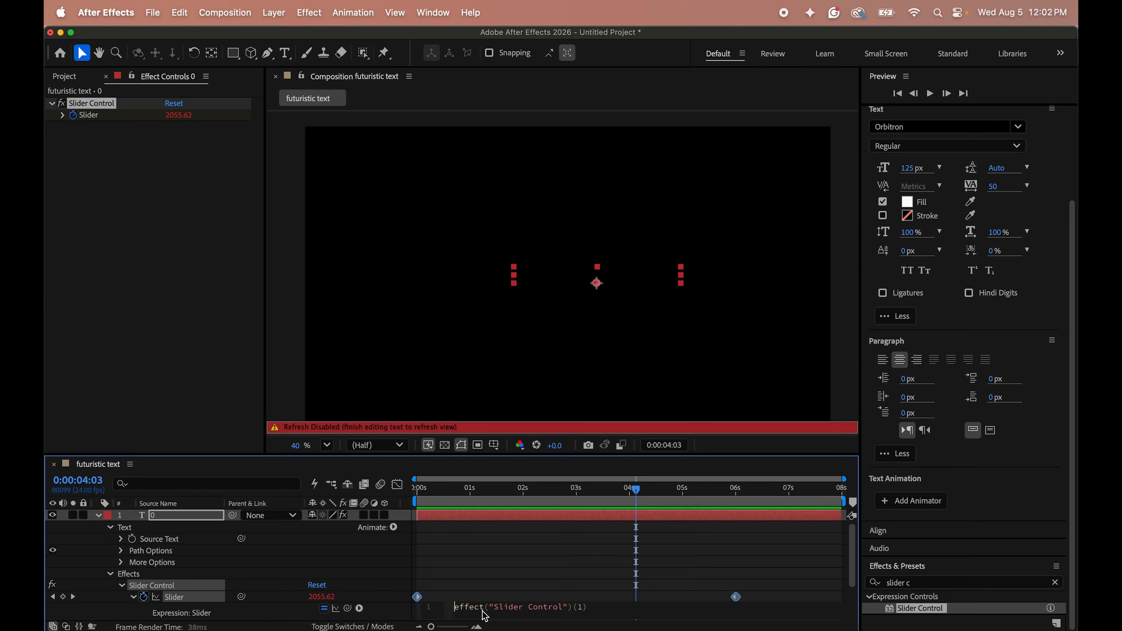
pyautogui.write('Math.round')
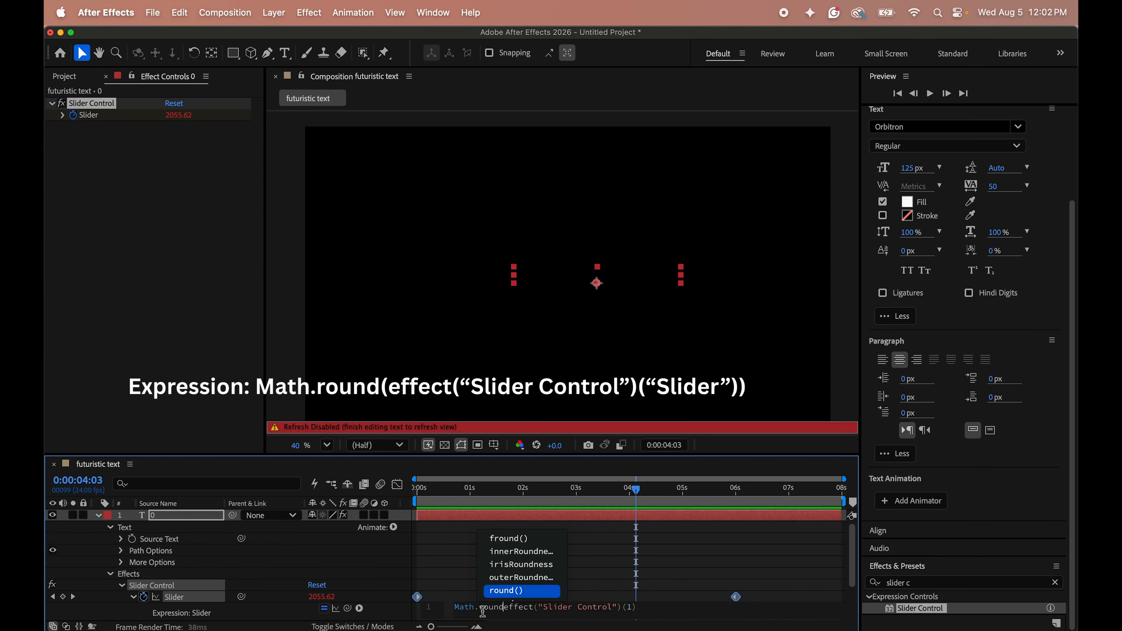
pyautogui.press('Return')
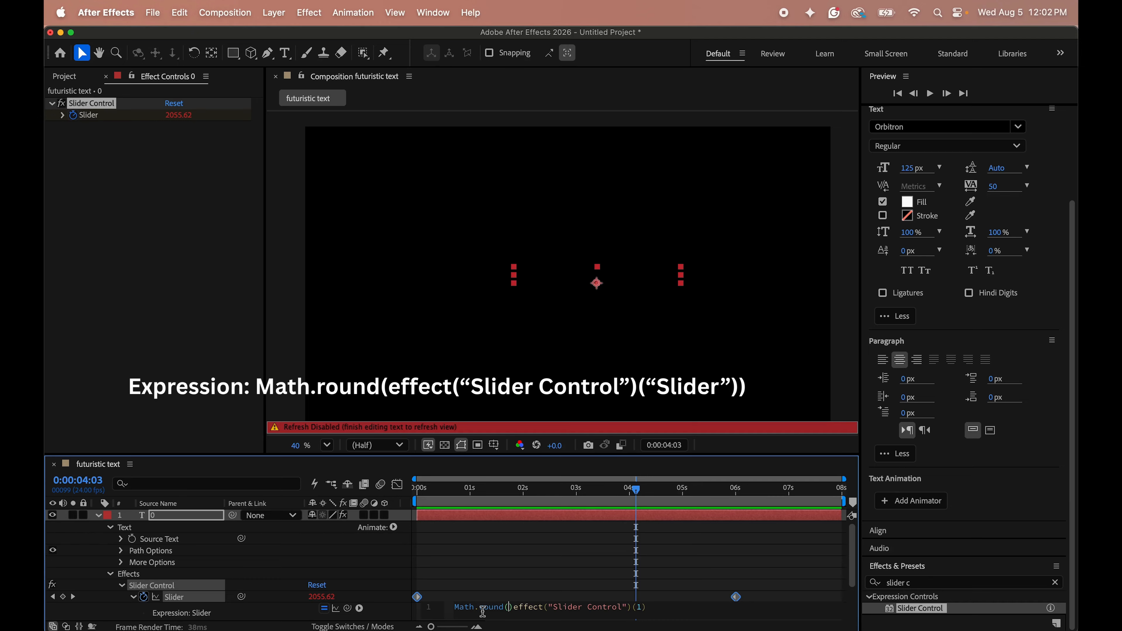
pyautogui.press('BackSpace')
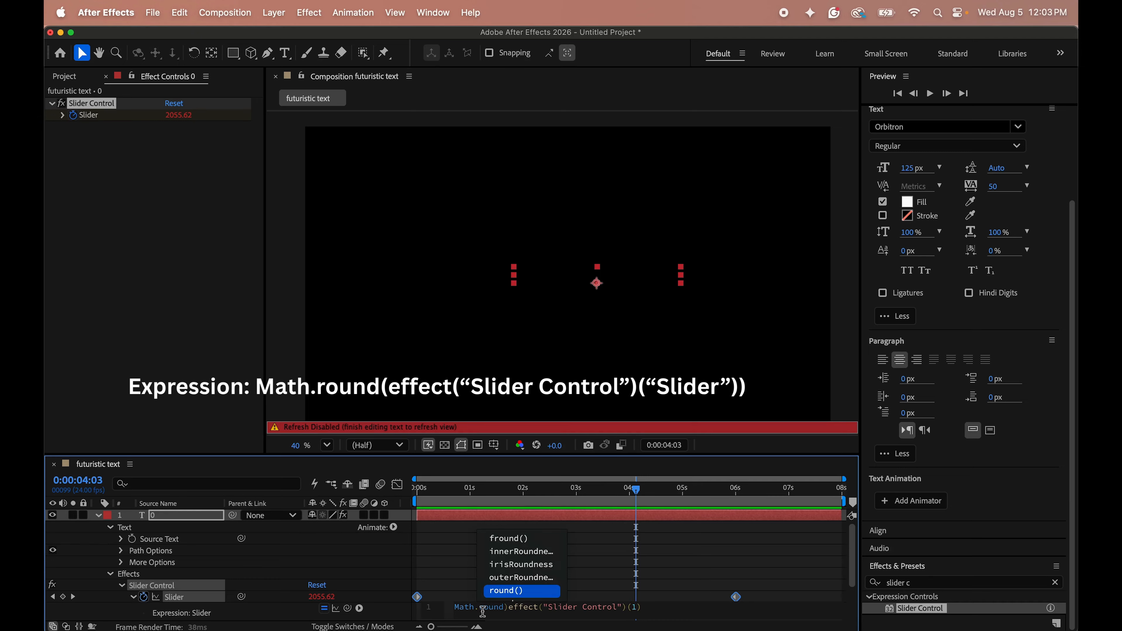
pyautogui.press('Escape')
pyautogui.press('Delete')
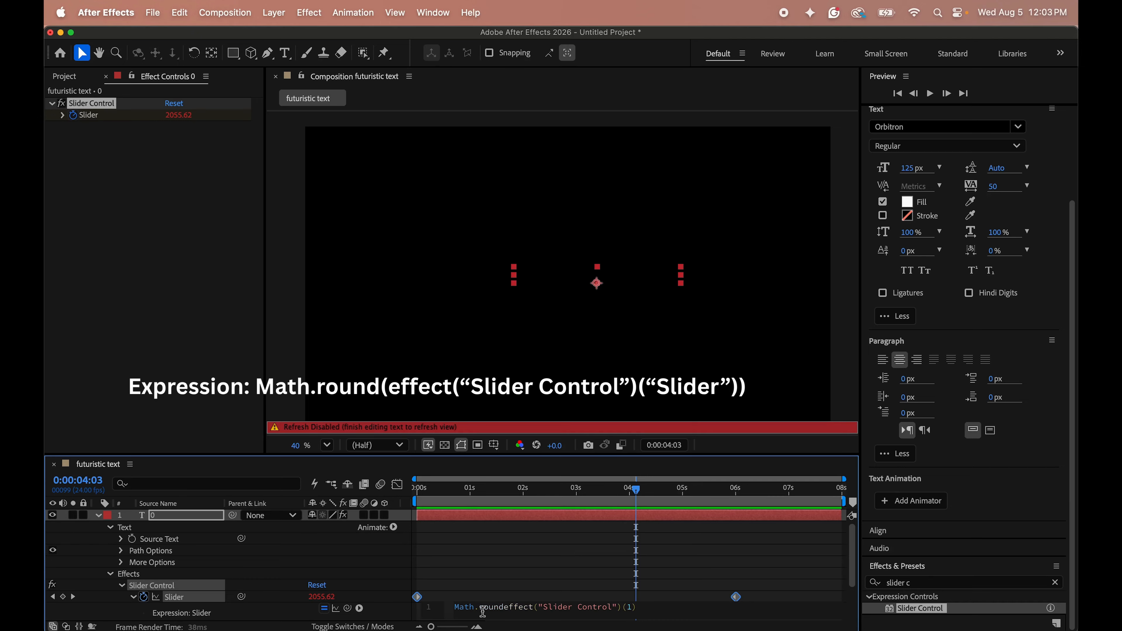
pyautogui.write('(')
pyautogui.press('BackSpace')
pyautogui.click(638, 608)
pyautogui.write('"Slidr')
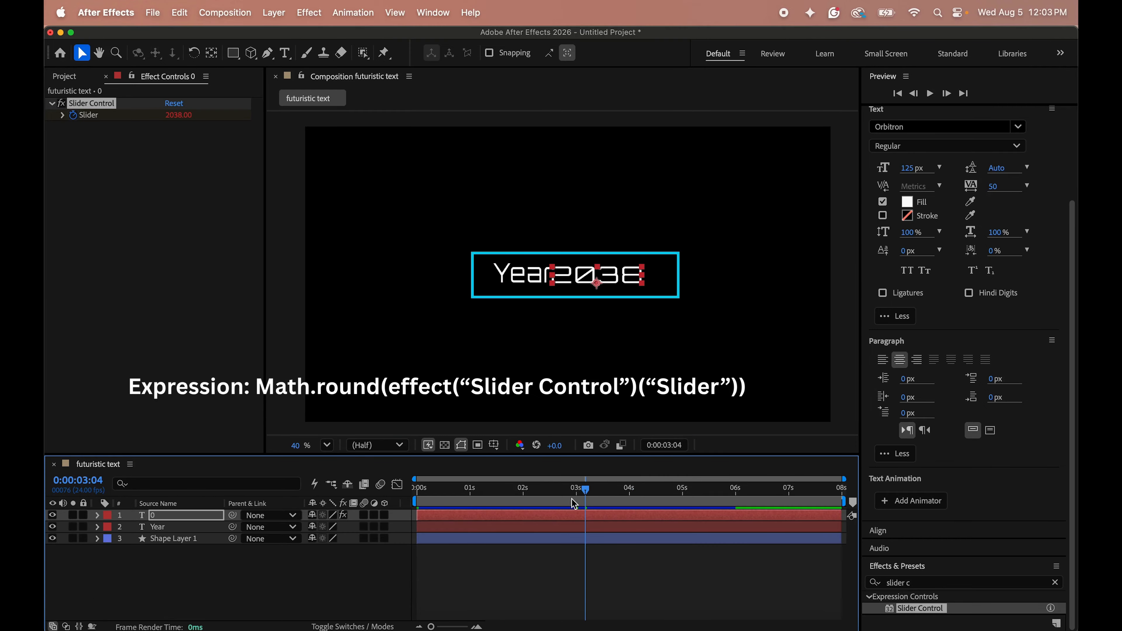
# Preview the year counter from the start of the composition.
pyautogui.moveTo(585, 490); pyautogui.dragTo(286, 464)
pyautogui.press('space')
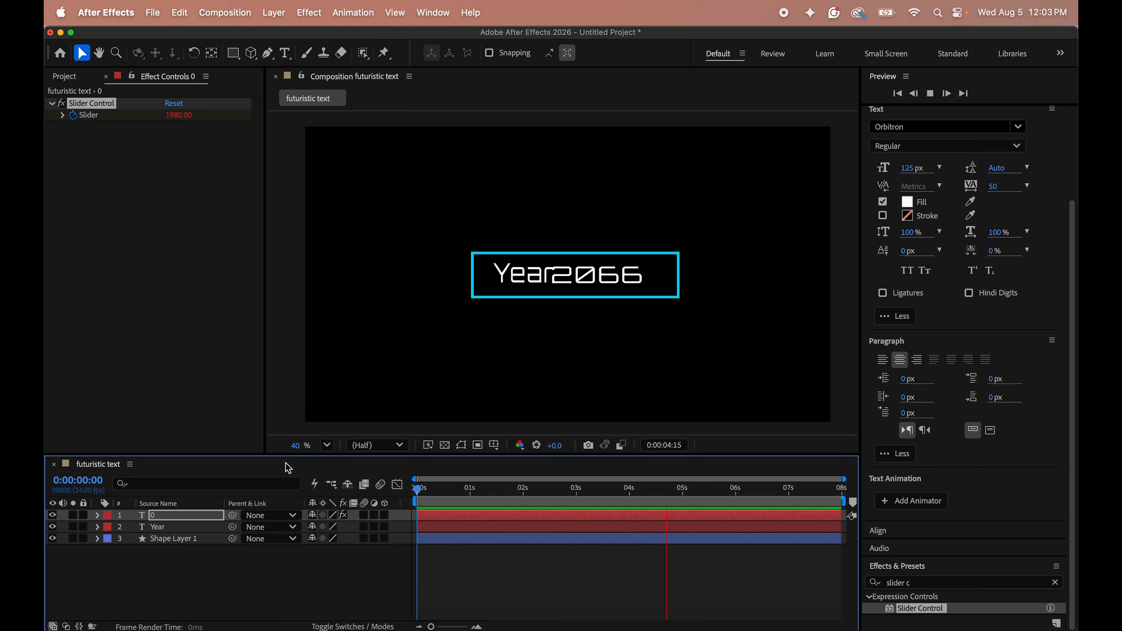
pyautogui.press('space')
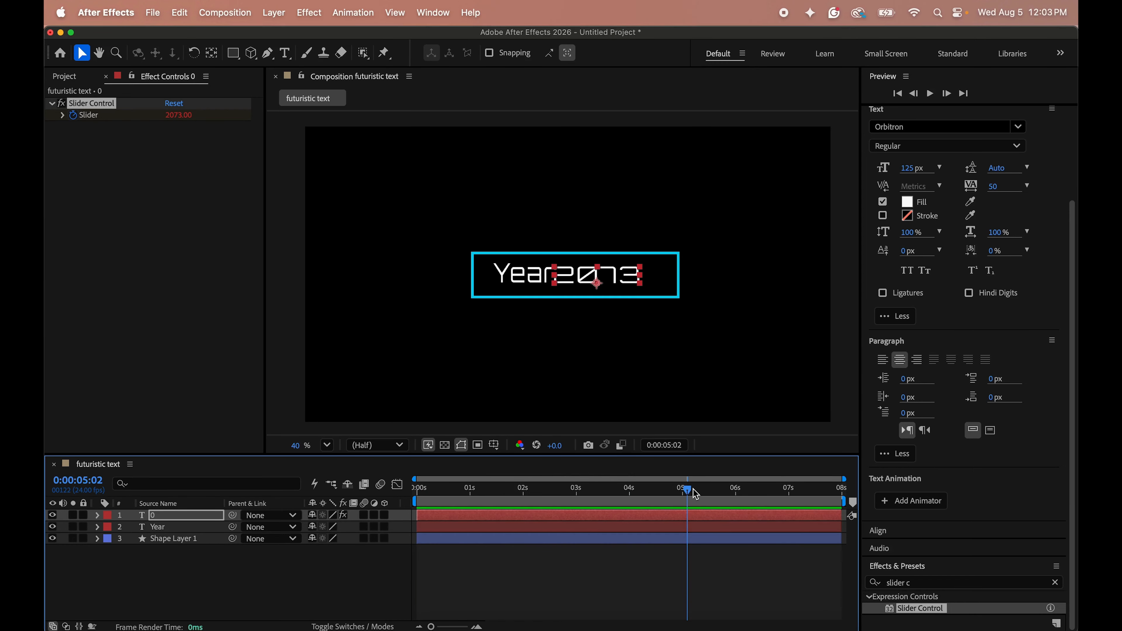
# Shrink the counter text to about 136.9% by 129.4% and shift it right, clear of Year, inside the rectangle.
pyautogui.moveTo(694, 491); pyautogui.dragTo(763, 504)
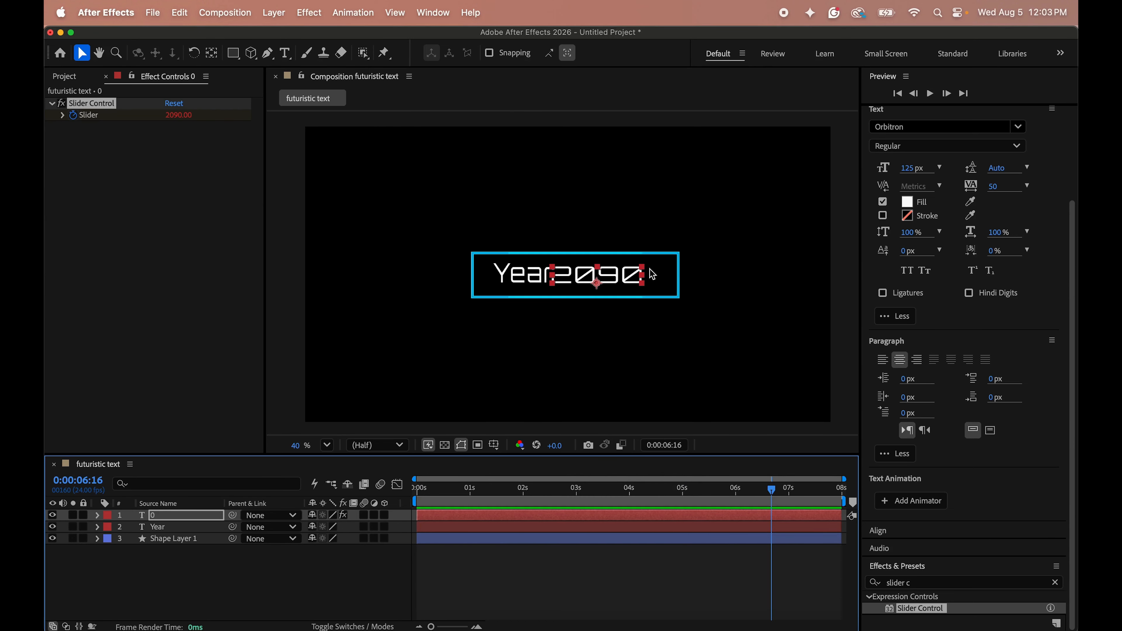
pyautogui.click(640, 270)
pyautogui.moveTo(640, 270); pyautogui.dragTo(650, 270)
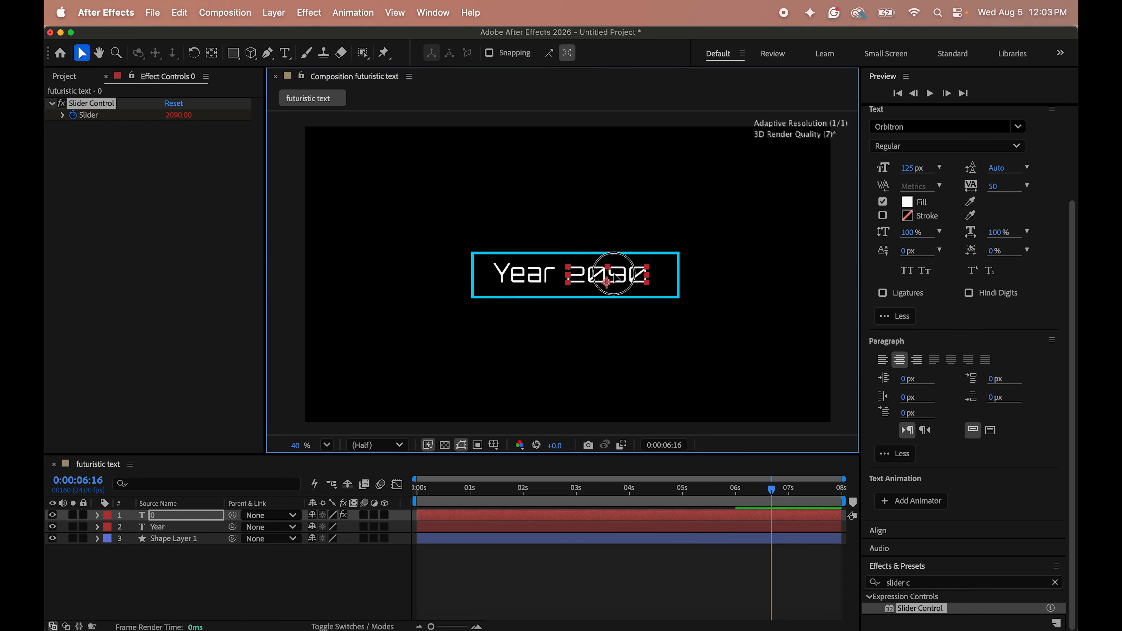
pyautogui.click(731, 496)
pyautogui.moveTo(731, 496); pyautogui.dragTo(756, 493)
pyautogui.click(558, 328)
# Scale the Year text down to about 129.6% by 150% to match the counter text.
pyautogui.click(556, 259)
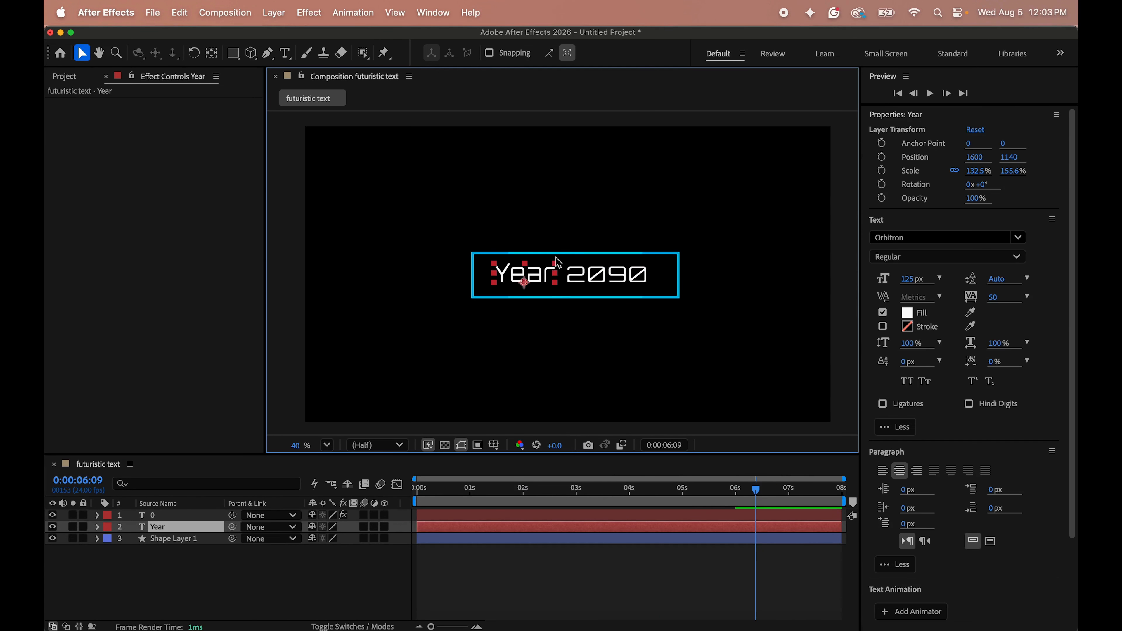
pyautogui.click(555, 262)
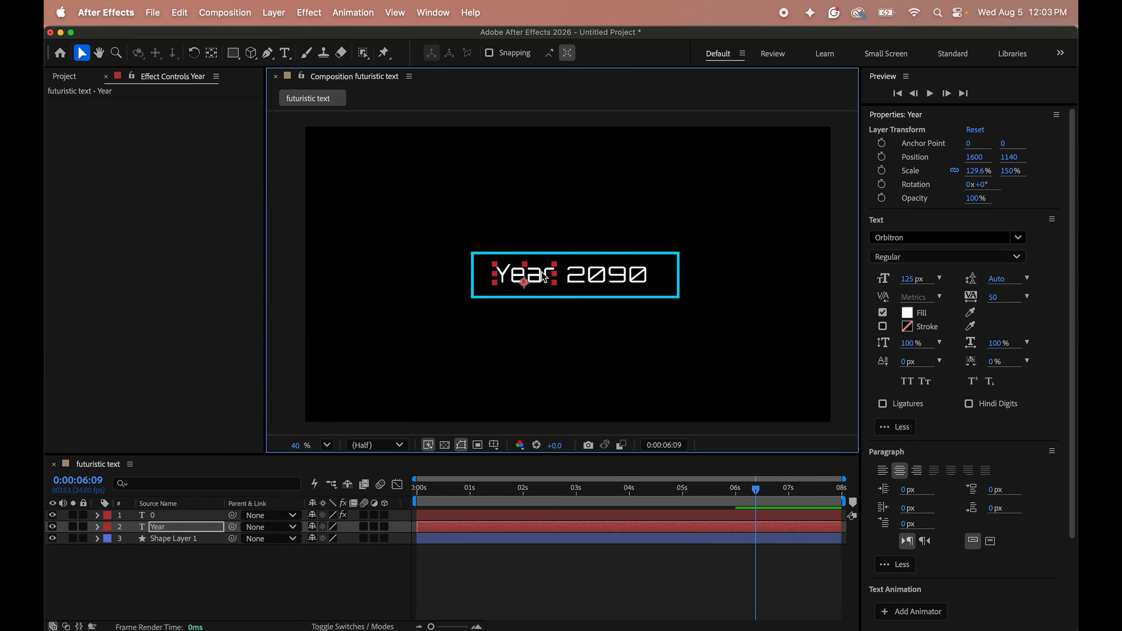
pyautogui.click(537, 327)
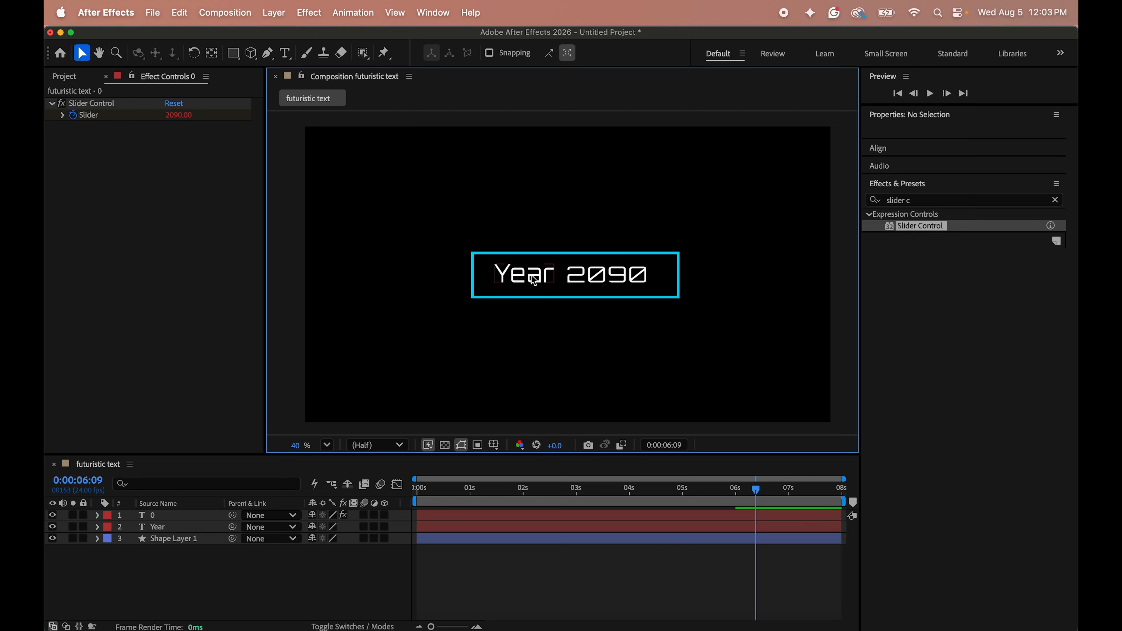
# Play back the rectangle and adjusted Year counter from the first frame to check the layout.
pyautogui.press('space')
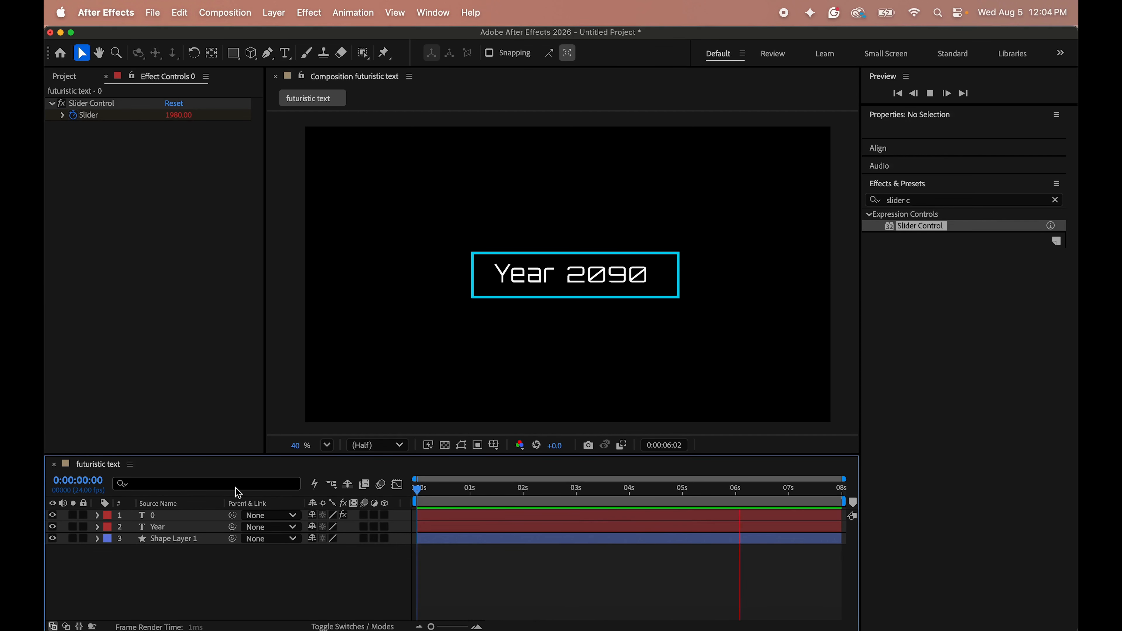
pyautogui.press('space')
pyautogui.moveTo(756, 489); pyautogui.dragTo(391, 500)
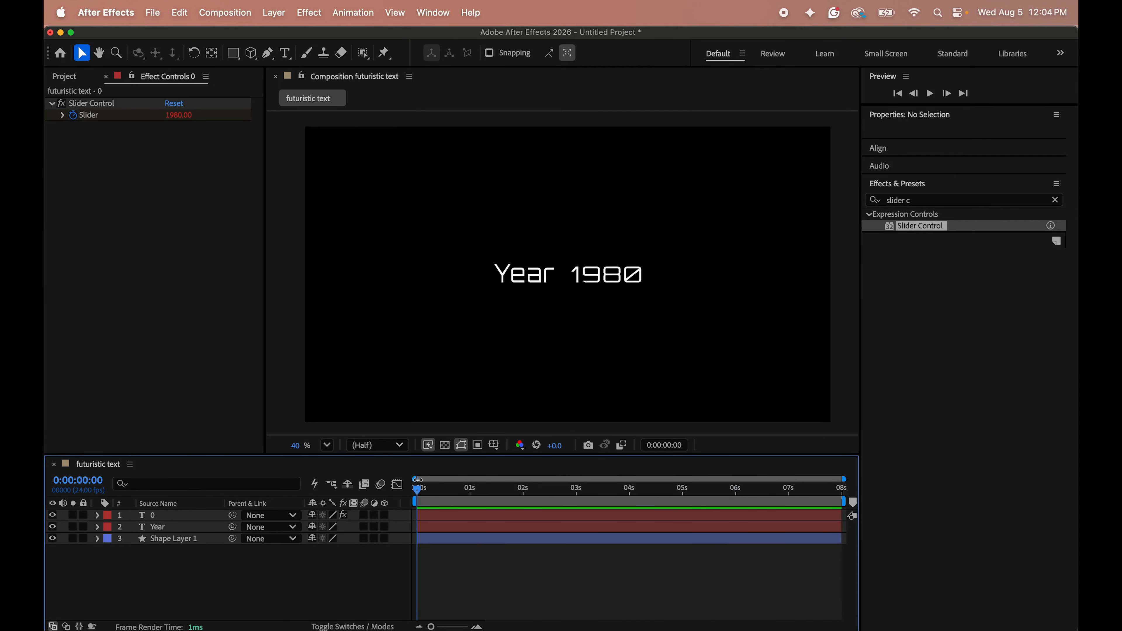
# Set an Opacity keyframe of 0% at 0:00:00:00 on both the 0 and Year text layers.
pyautogui.click(188, 514)
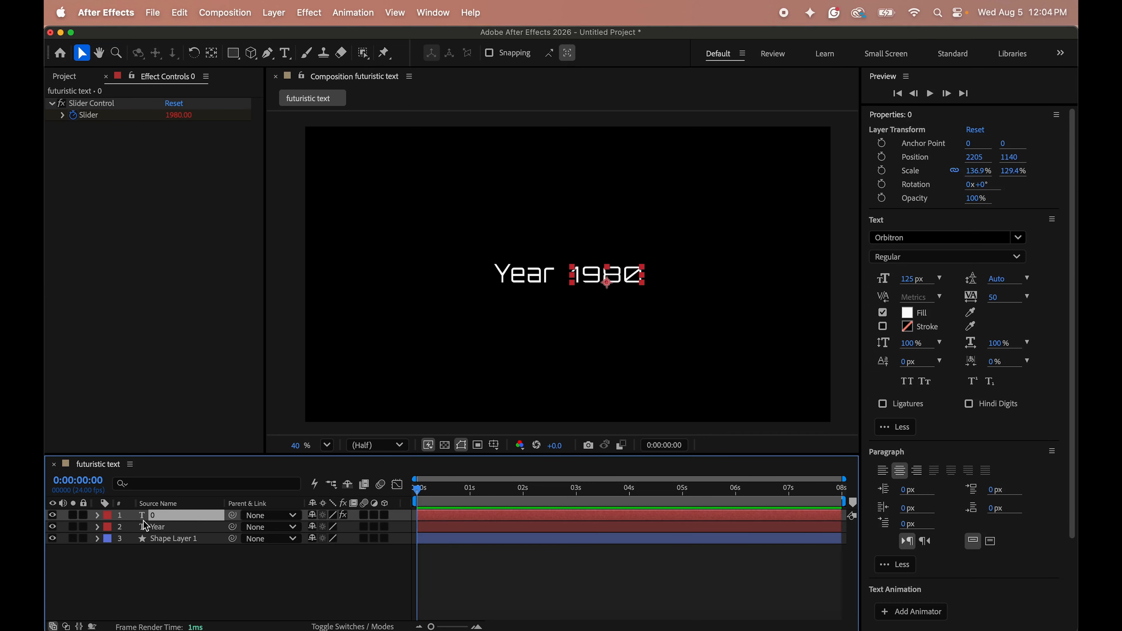
pyautogui.click(158, 527)
pyautogui.click(162, 517)
pyautogui.keyDown('shift'); pyautogui.click(160, 527); pyautogui.keyUp('shift')
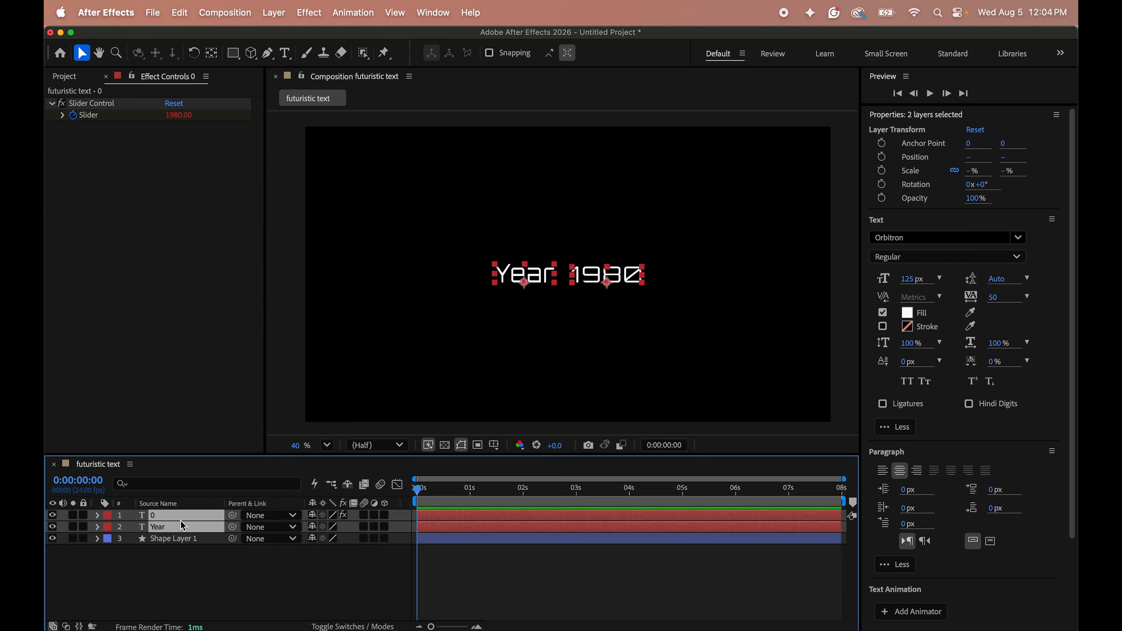
pyautogui.press('t')
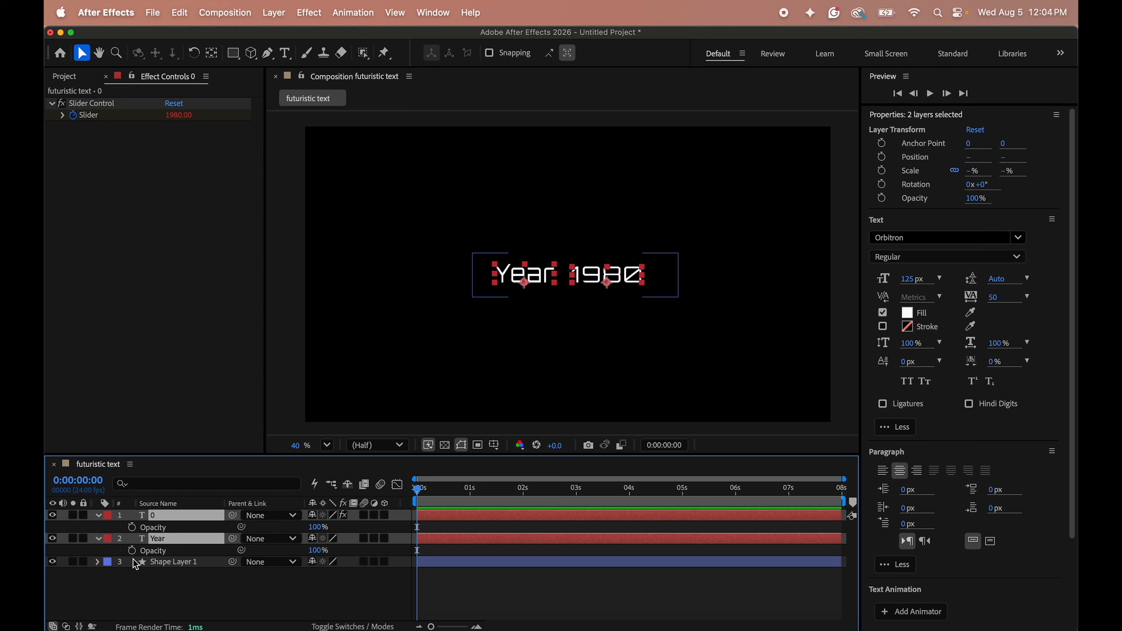
pyautogui.click(132, 526)
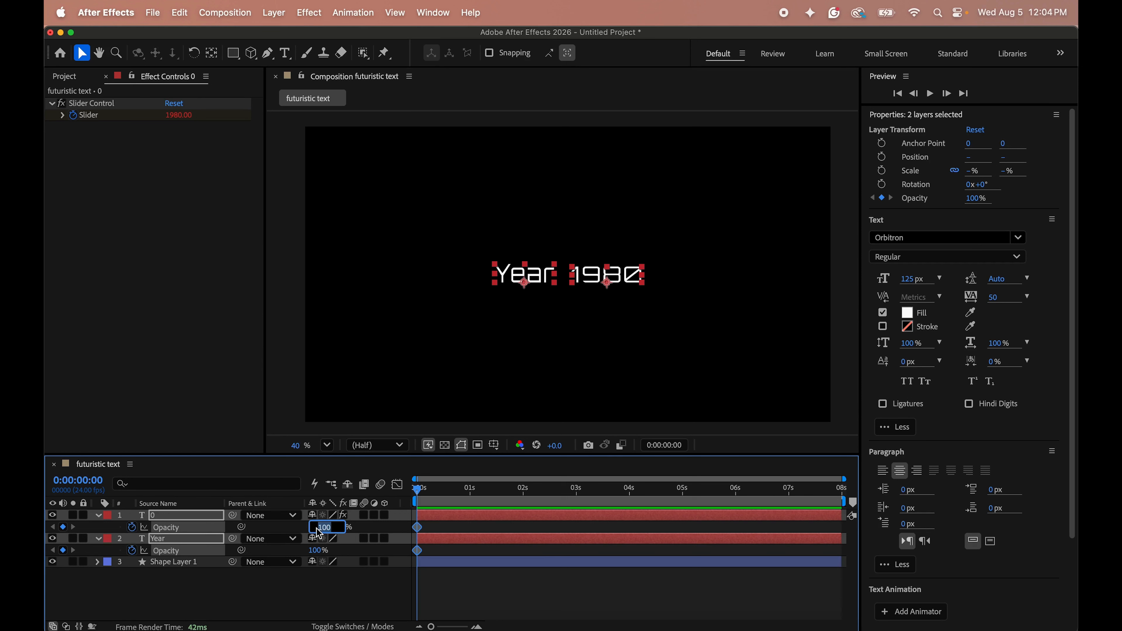
pyautogui.write('0')
pyautogui.press('Return')
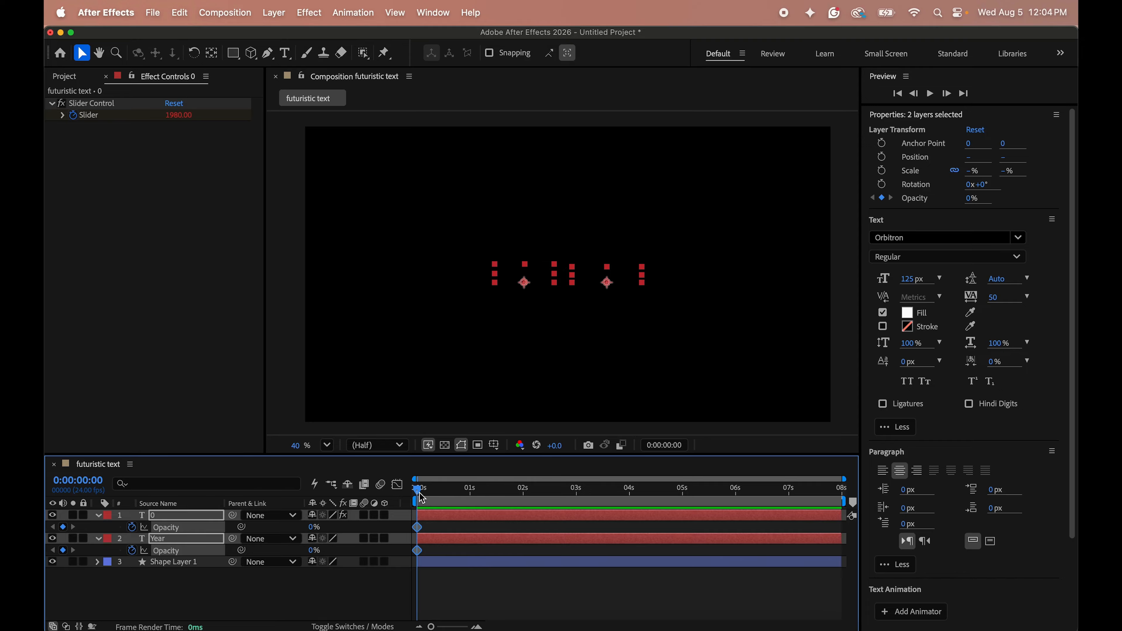
# Move the current time to 0:00:02:00 with the 0 and Year text layers selected.
pyautogui.moveTo(421, 494); pyautogui.dragTo(522, 489)
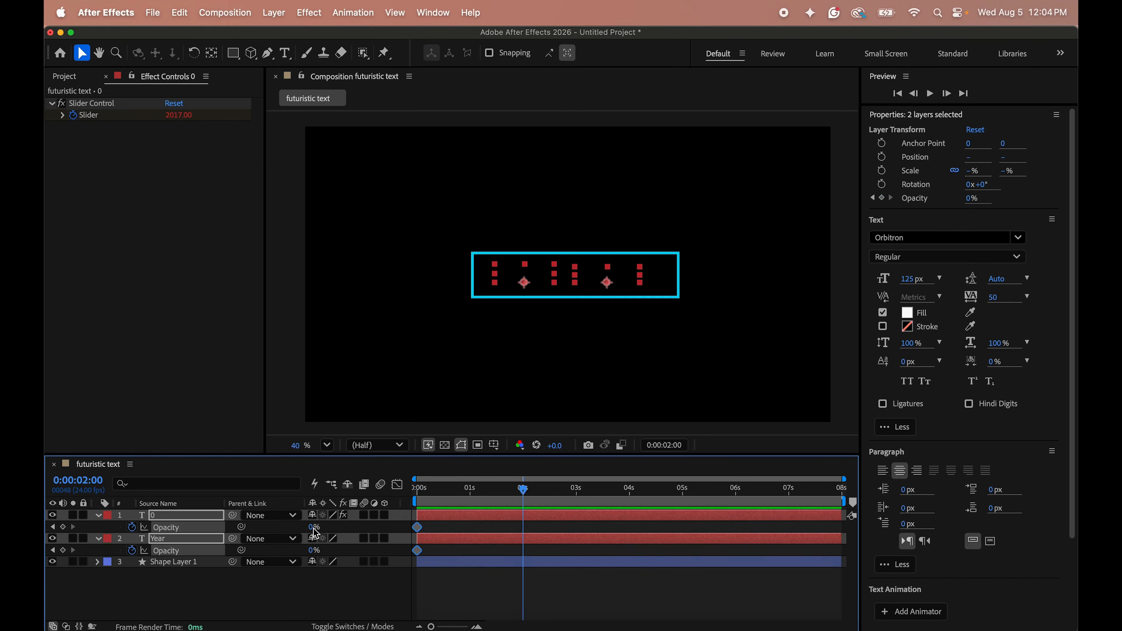
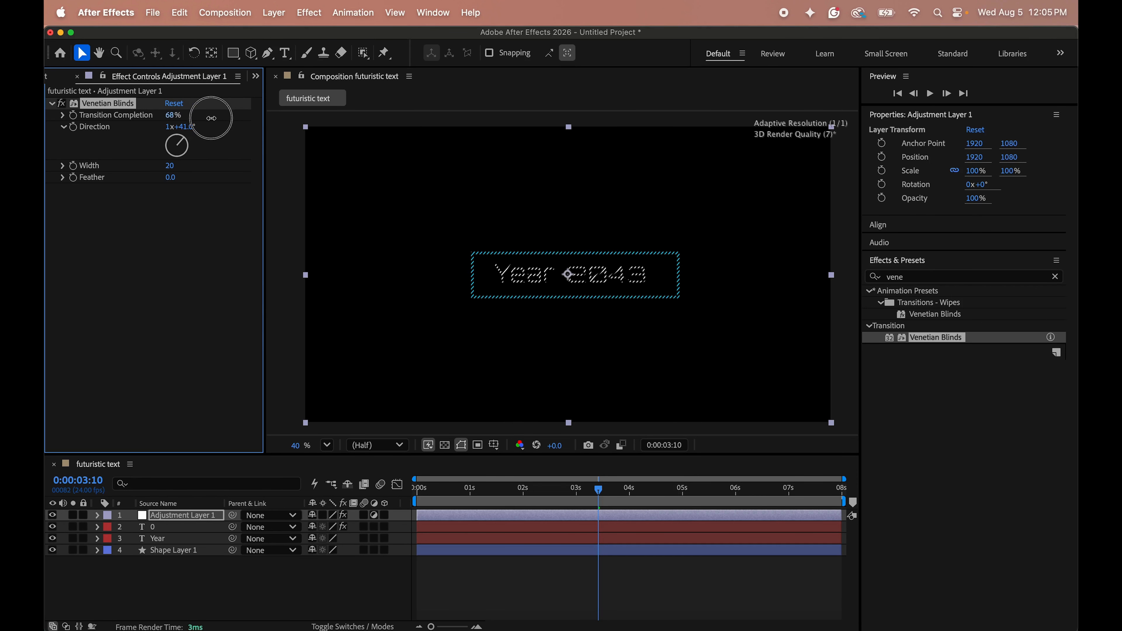
# Set the Venetian Blinds Transition Completion to 15% and Width to 10 on Adjustment Layer 1, and scrub the timeline to check.
pyautogui.click(176, 119)
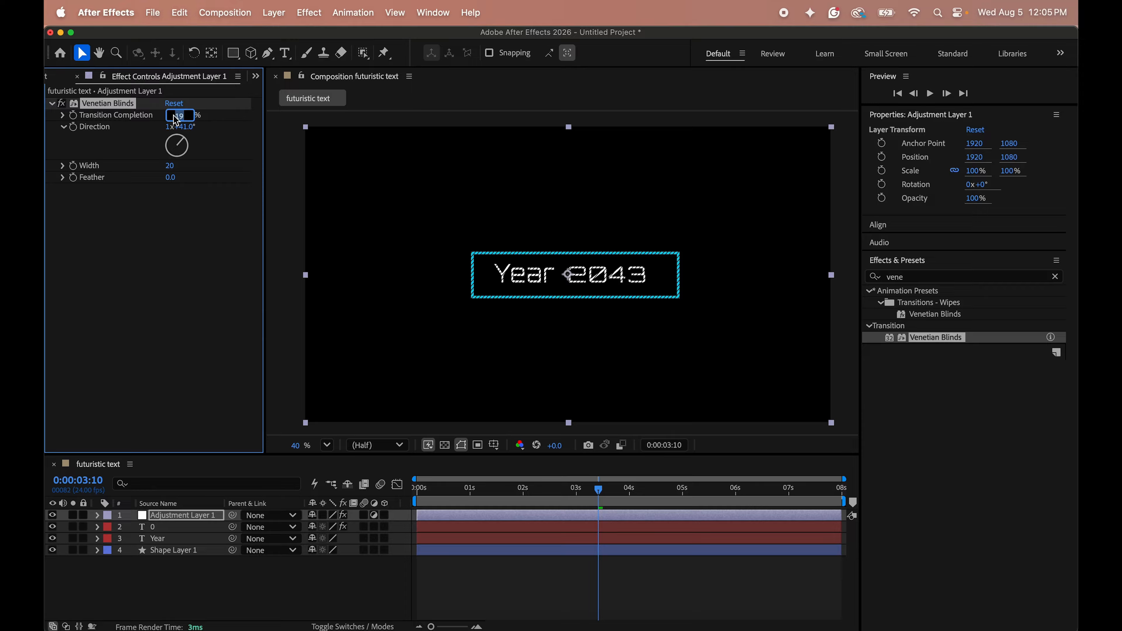
pyautogui.write('15')
pyautogui.press('Return')
pyautogui.moveTo(170, 166); pyautogui.dragTo(200, 167)
pyautogui.click(169, 166)
pyautogui.write('10')
pyautogui.press('Return')
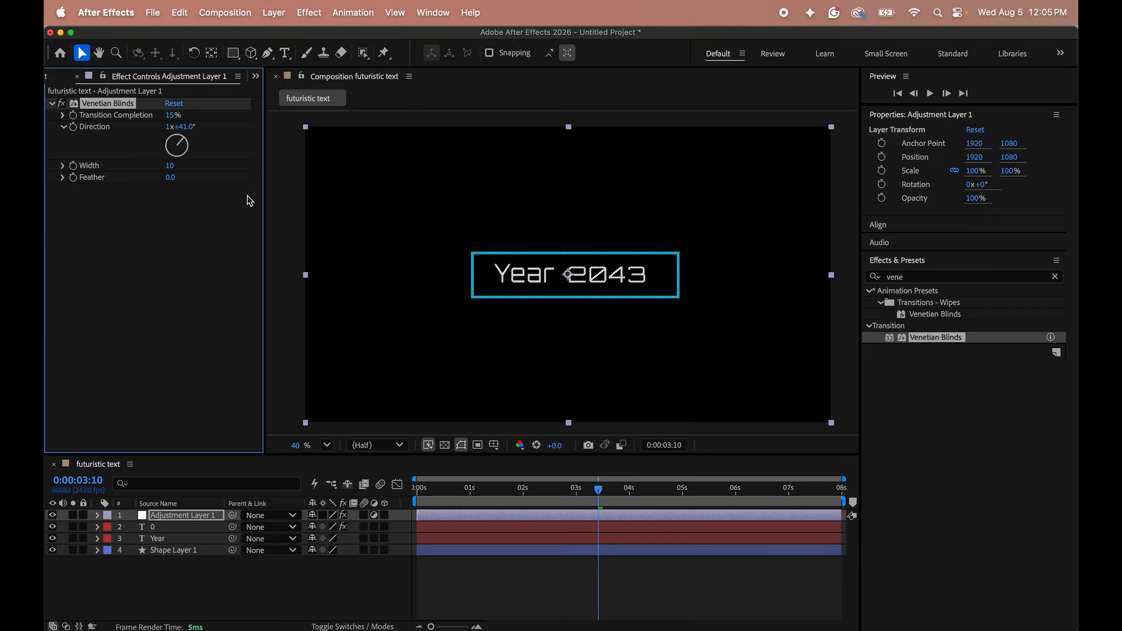
pyautogui.moveTo(599, 490)
pyautogui.mouseDown()
pyautogui.moveTo(371, 491)
pyautogui.moveTo(589, 490)
pyautogui.mouseUp()
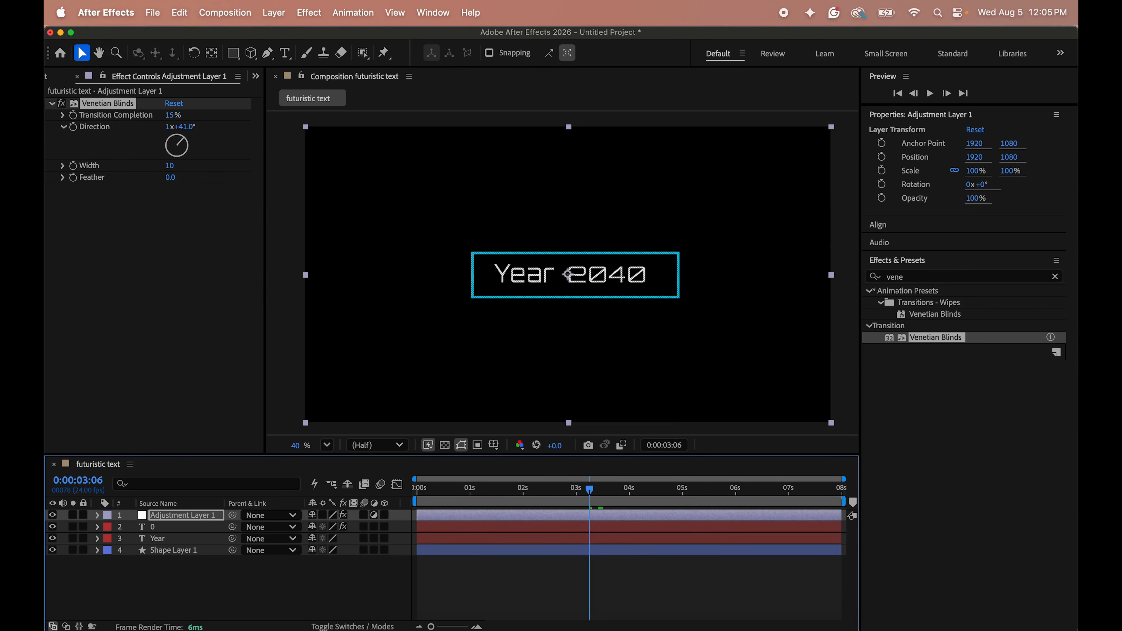
# Find the Holographic Foil preset, apply it to Adjustment Layer 1 and scrub through the timeline to check the look.
pyautogui.click(1055, 276)
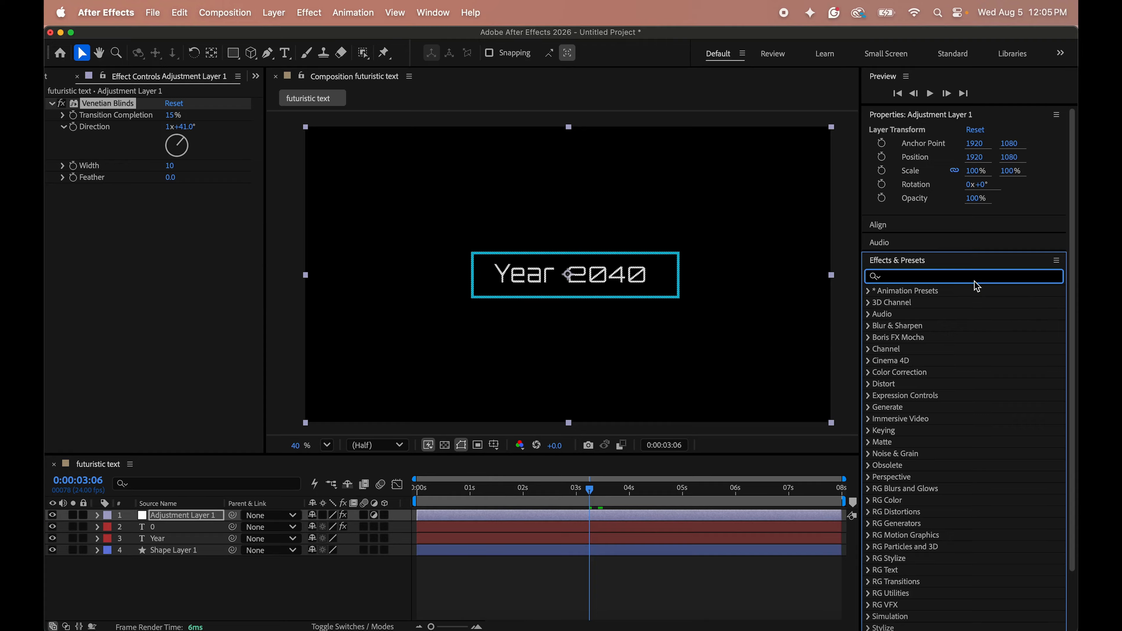
pyautogui.write('holog')
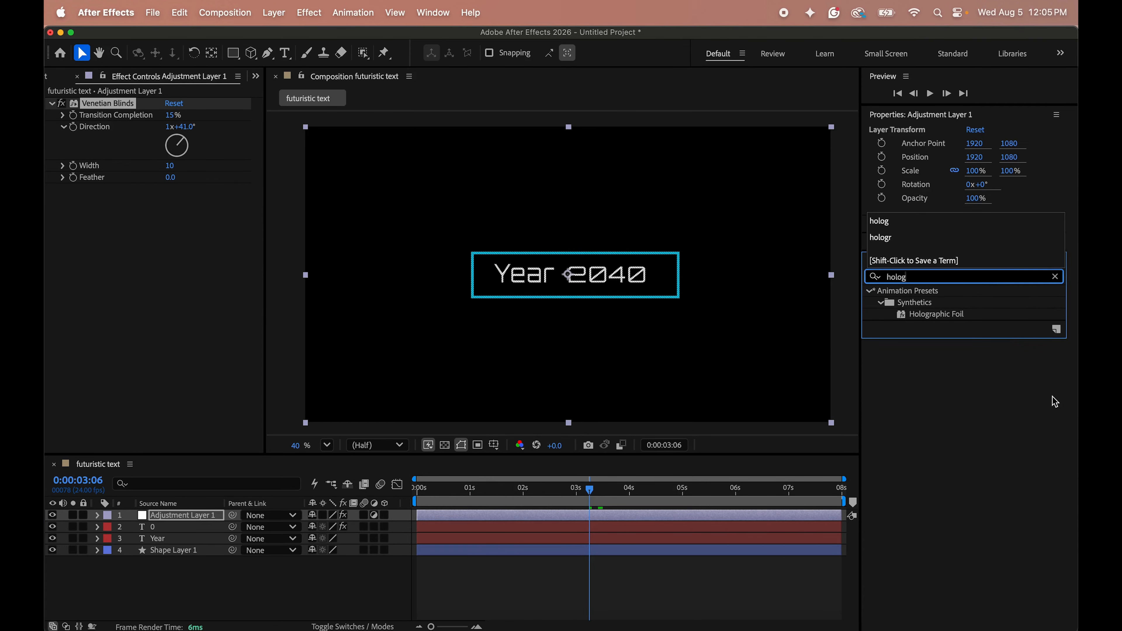
pyautogui.click(958, 315)
pyautogui.moveTo(937, 314); pyautogui.dragTo(184, 520)
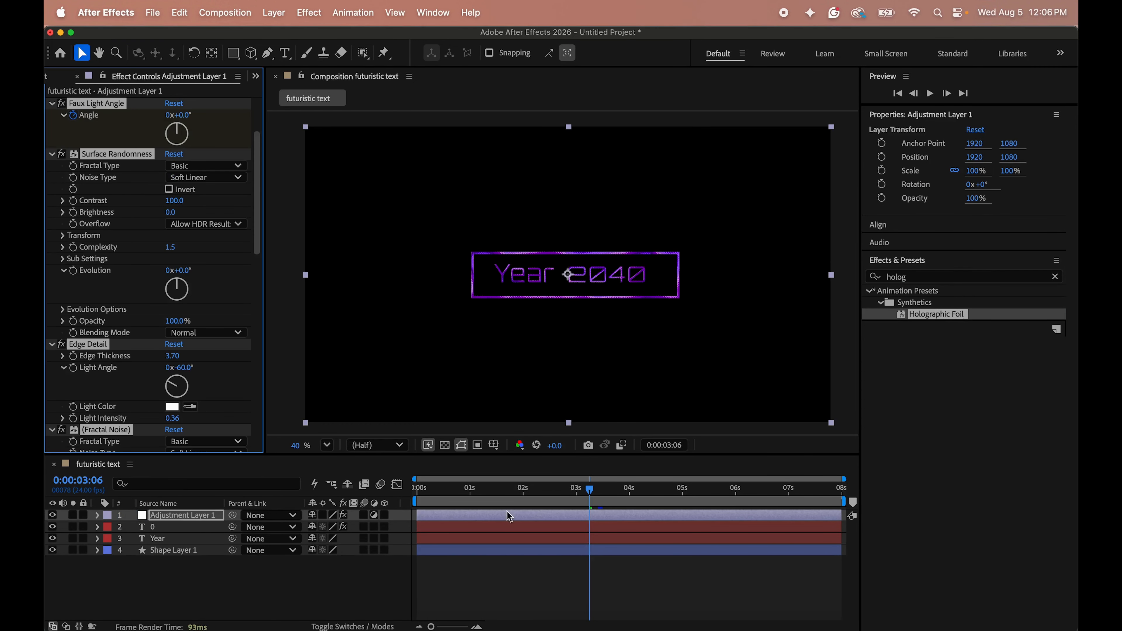
pyautogui.moveTo(600, 494); pyautogui.dragTo(671, 490)
# Change the Tritone Midtones color of the holographic foil to light cyan 8FE6FF.
pyautogui.scroll(-10, 128, 365)
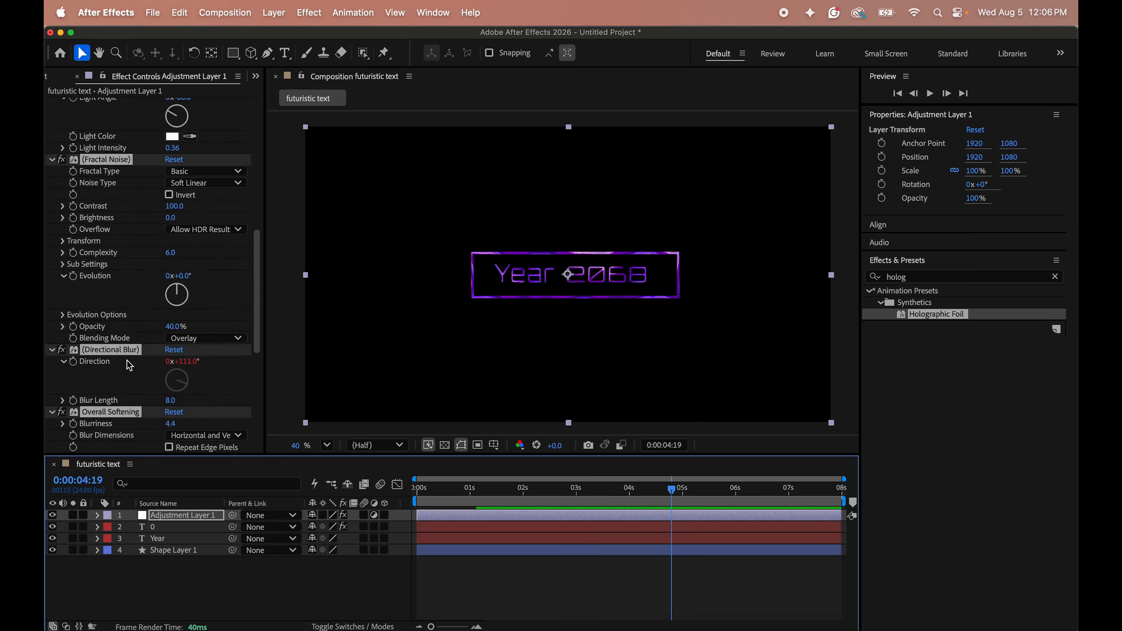
pyautogui.scroll(6, 128, 365)
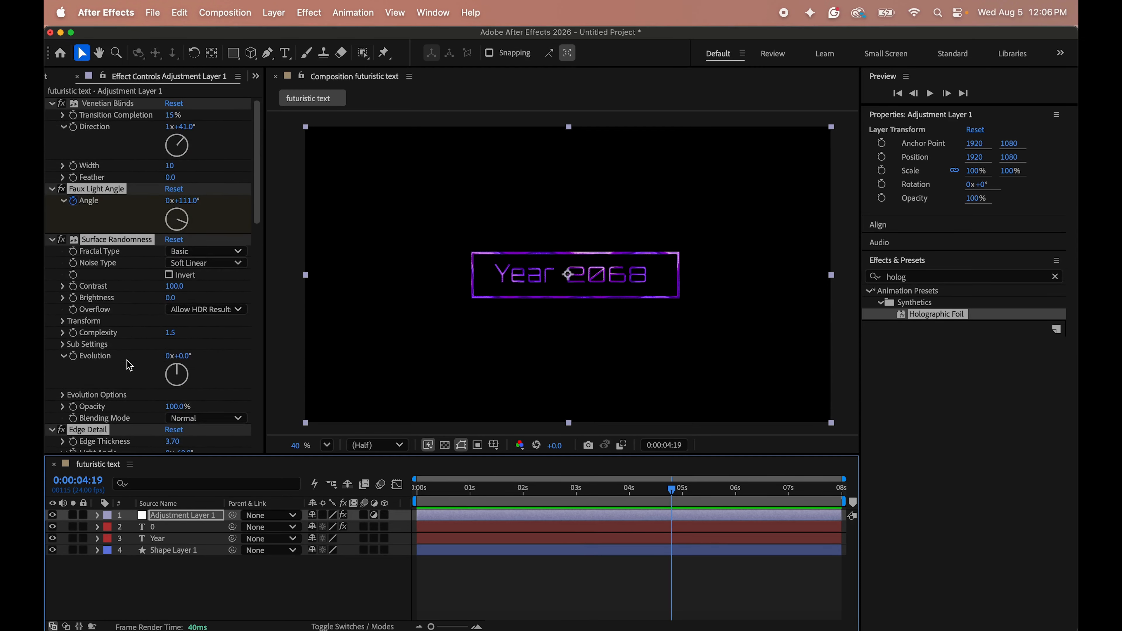
pyautogui.scroll(-10, 128, 365)
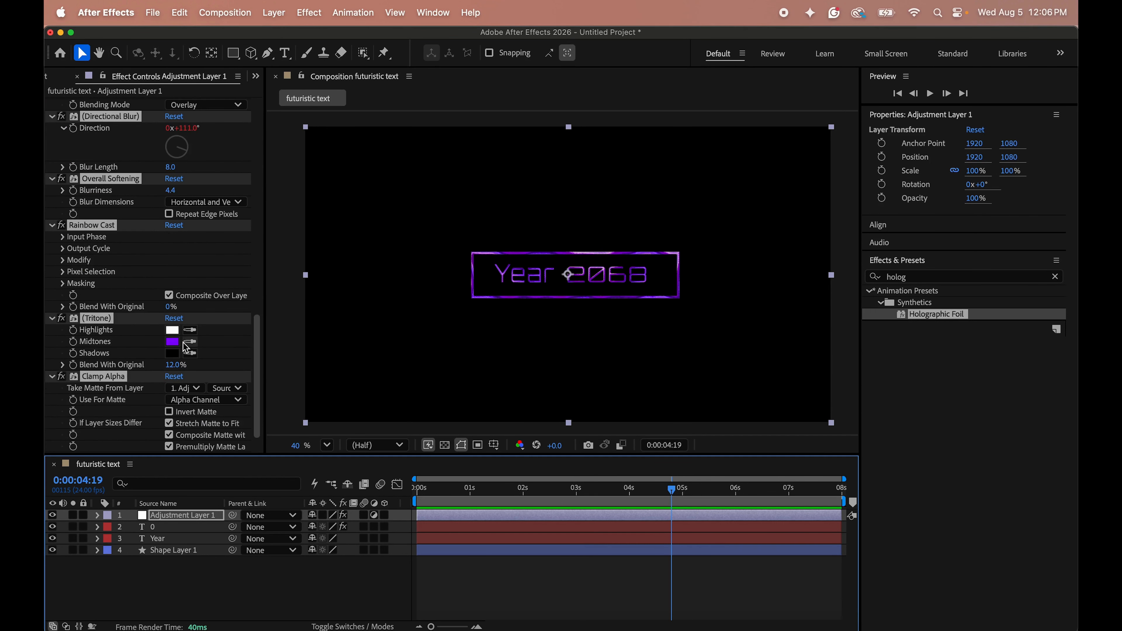
pyautogui.click(172, 341)
pyautogui.click(846, 510)
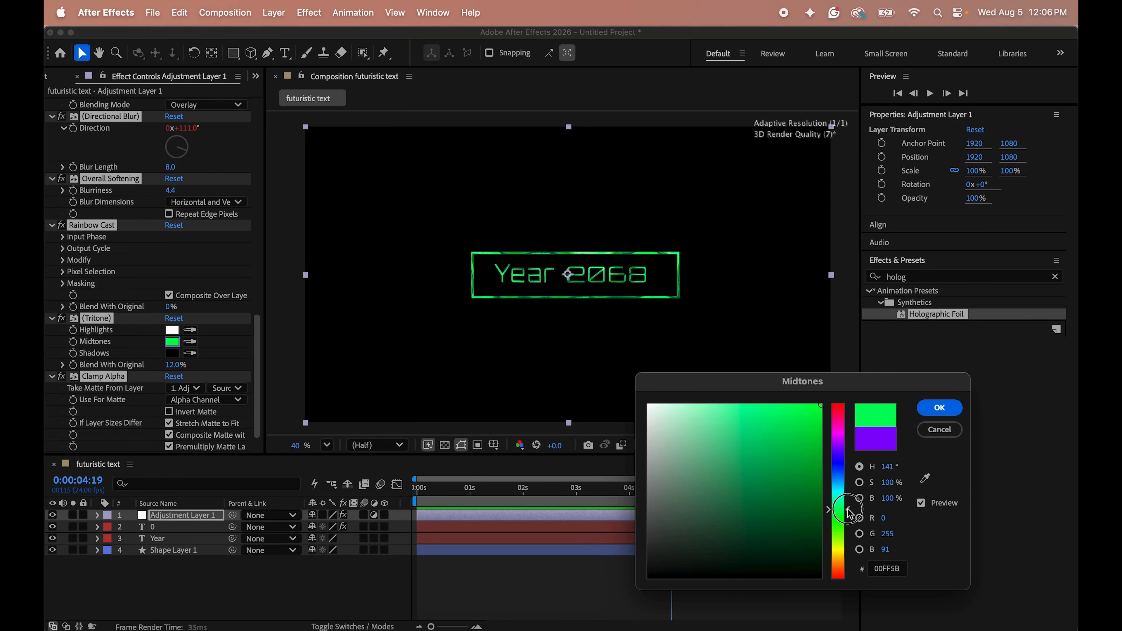
pyautogui.moveTo(814, 444); pyautogui.dragTo(811, 409)
pyautogui.moveTo(838, 502); pyautogui.dragTo(838, 461)
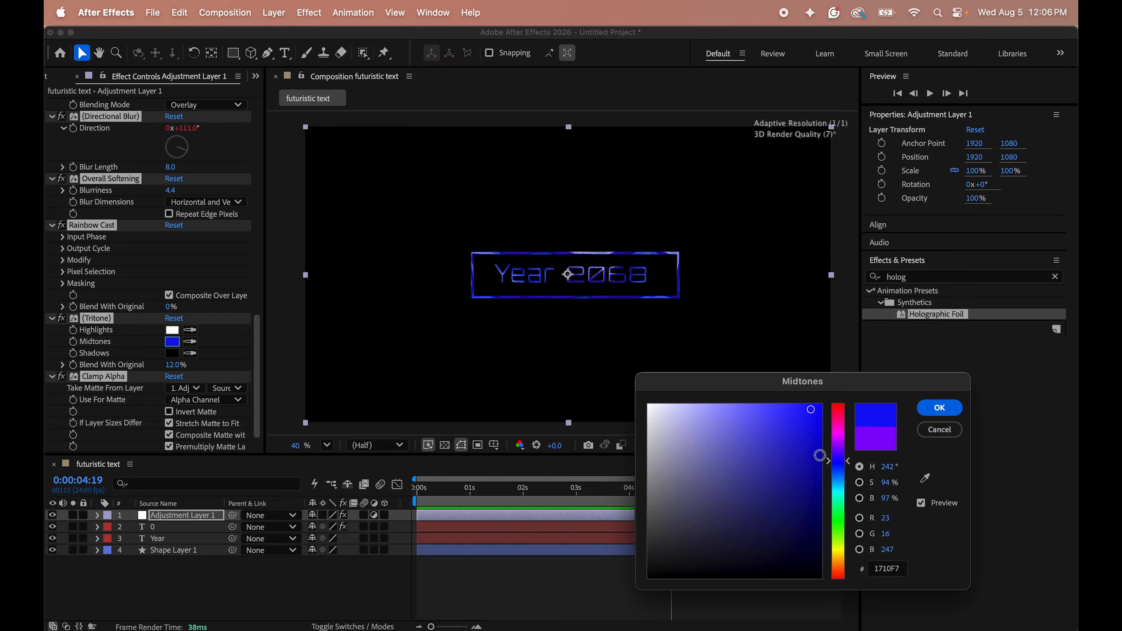
pyautogui.moveTo(838, 462); pyautogui.dragTo(839, 484)
pyautogui.click(812, 407)
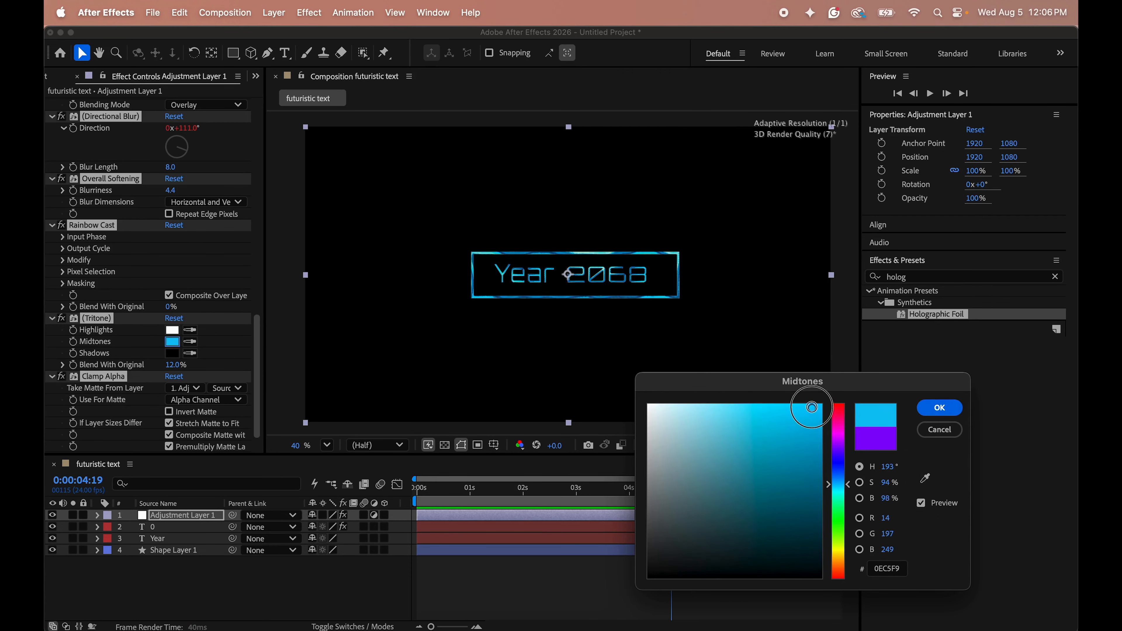
pyautogui.moveTo(812, 406)
pyautogui.mouseDown()
pyautogui.moveTo(691, 402)
pyautogui.moveTo(751, 402)
pyautogui.moveTo(700, 402)
pyautogui.moveTo(722, 405)
pyautogui.mouseUp()
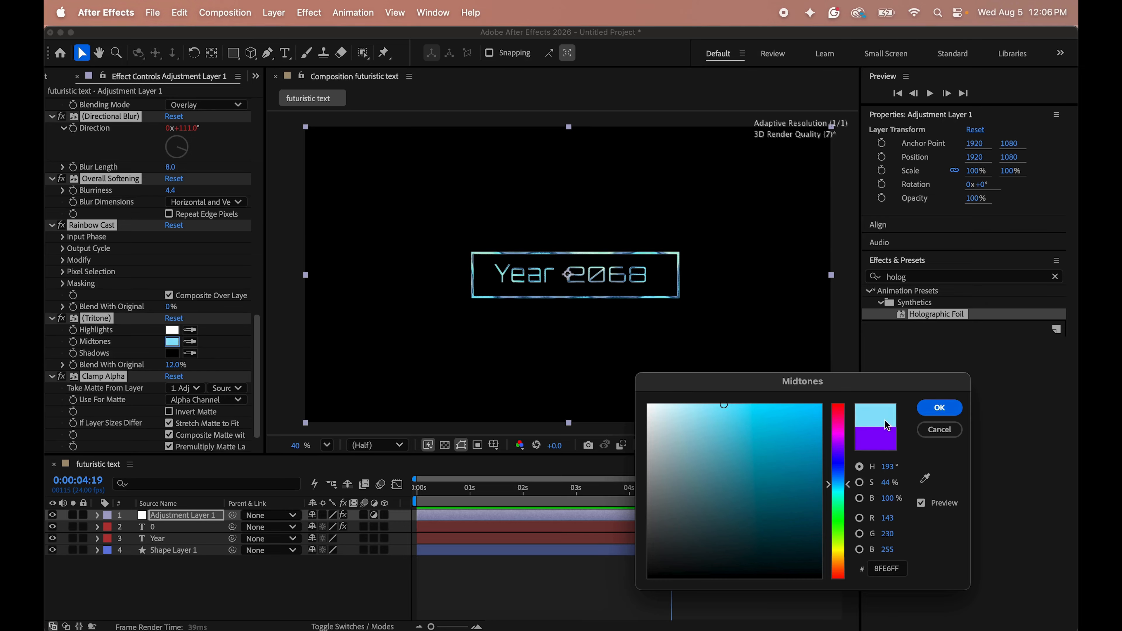
pyautogui.click(946, 408)
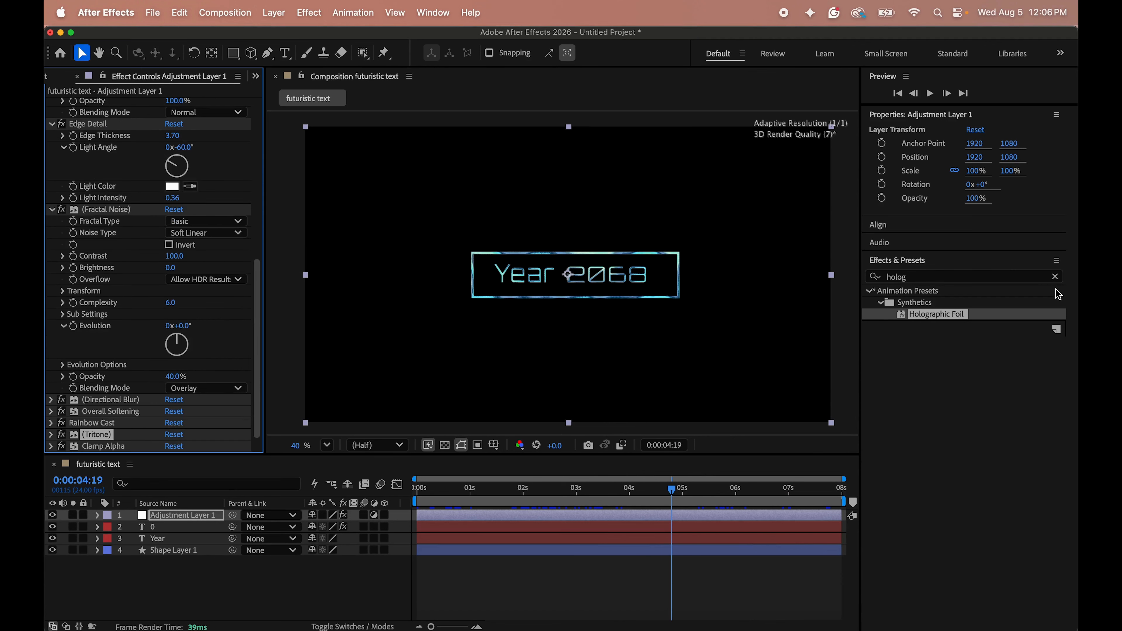
# Find the Stylize Glow effect and apply it to Adjustment Layer 1.
pyautogui.click(1055, 276)
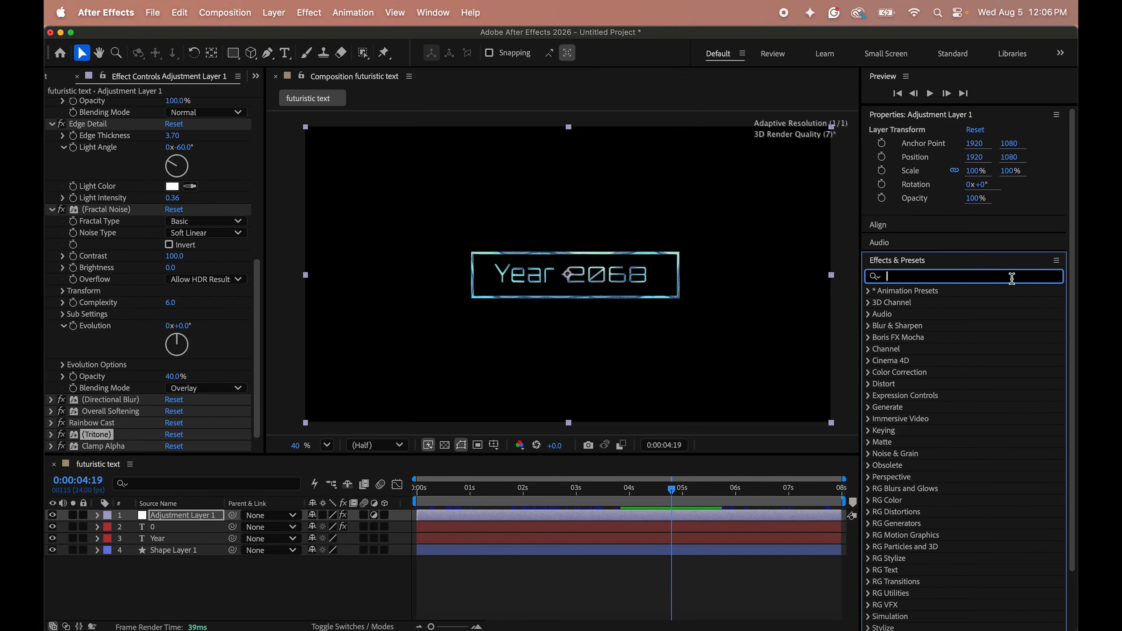
pyautogui.write('glow')
pyautogui.click(916, 437)
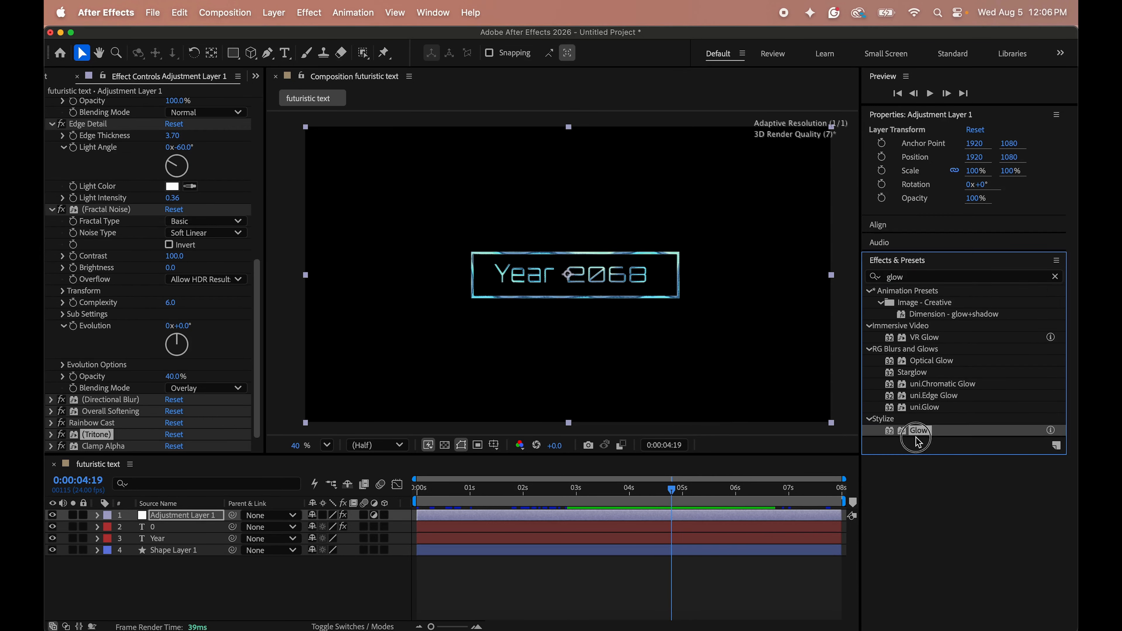
pyautogui.moveTo(916, 442); pyautogui.dragTo(182, 516)
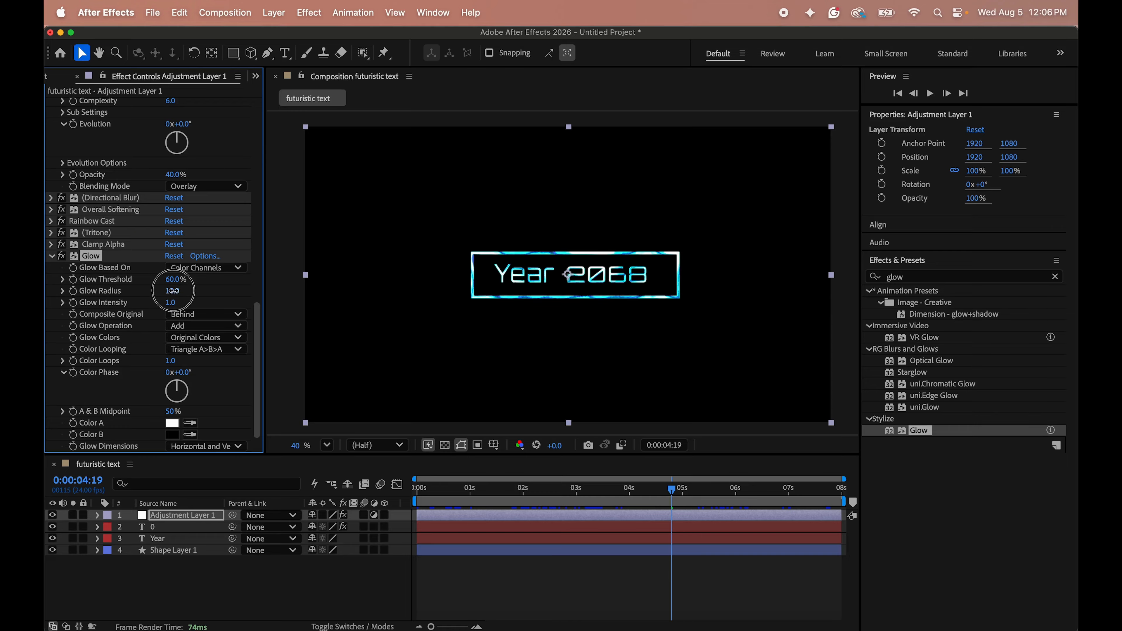
# Set the Glow Radius to 65 and play back the glowing text animation.
pyautogui.moveTo(173, 290); pyautogui.dragTo(213, 296)
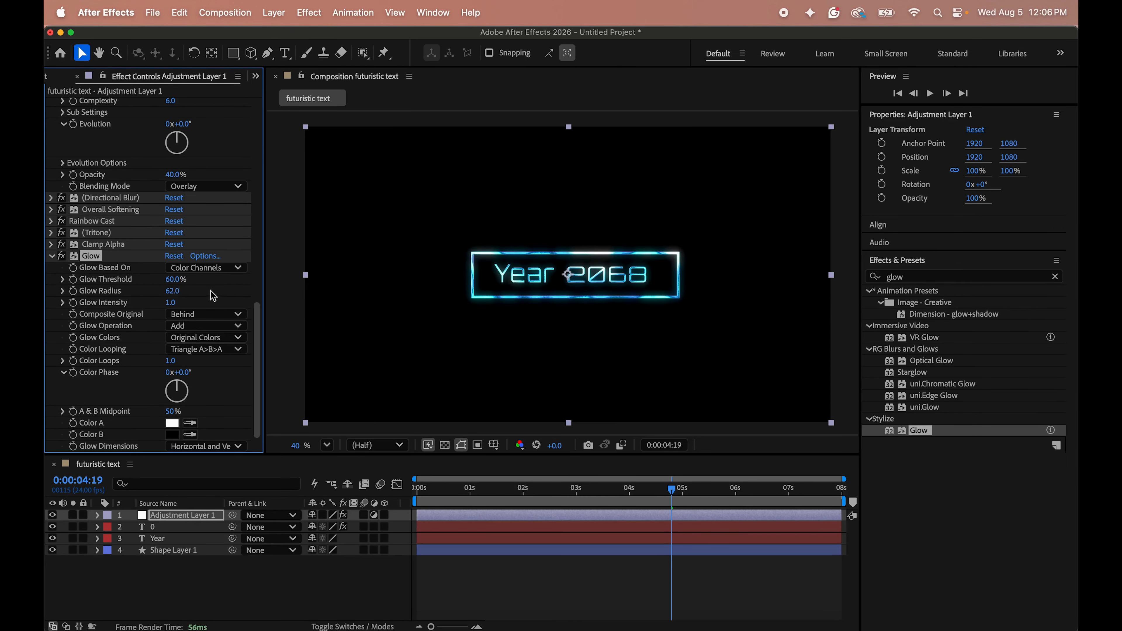
pyautogui.click(174, 291)
pyautogui.press('Return')
pyautogui.press('space')
pyautogui.press('space')
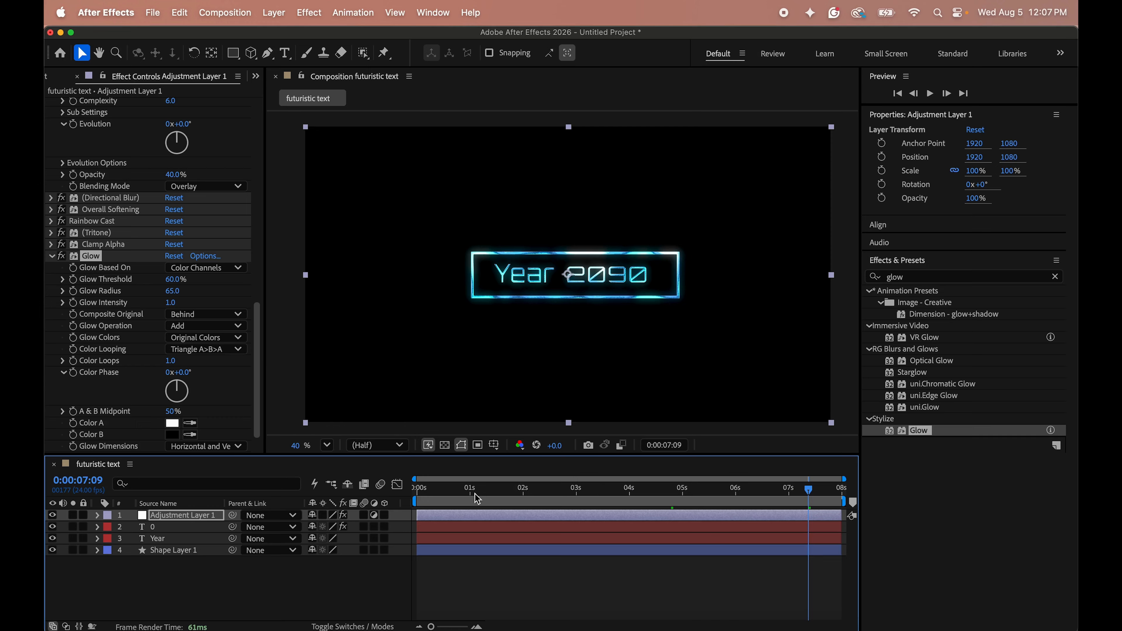
# Nudge the 0 counter and Year text layers slightly to the right to center them inside the rectangle.
pyautogui.click(189, 550)
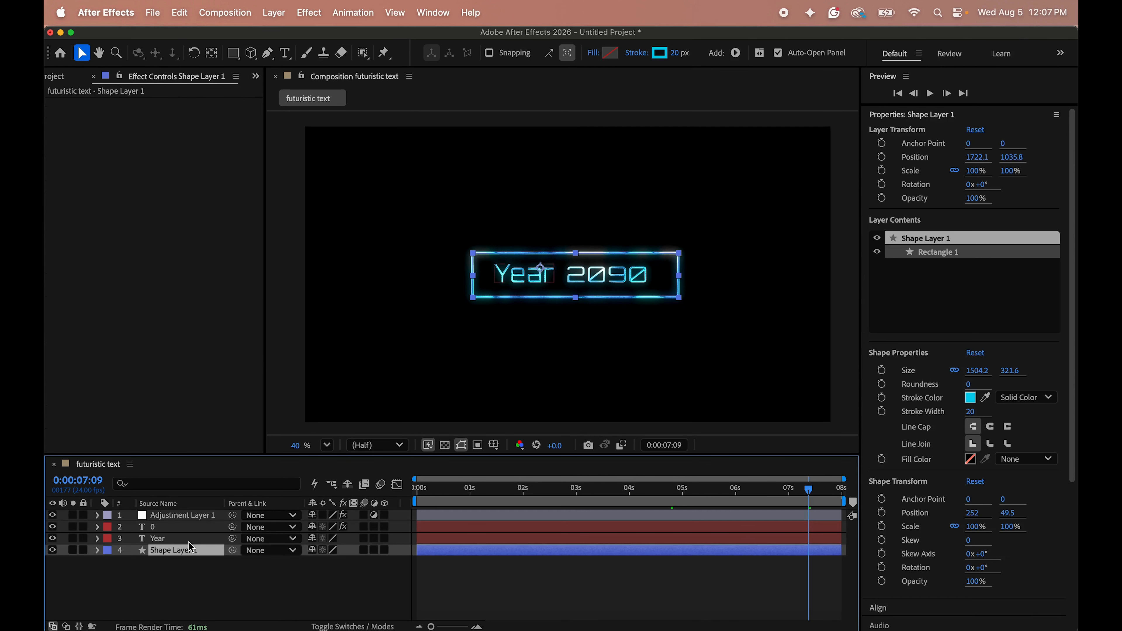
pyautogui.click(161, 538)
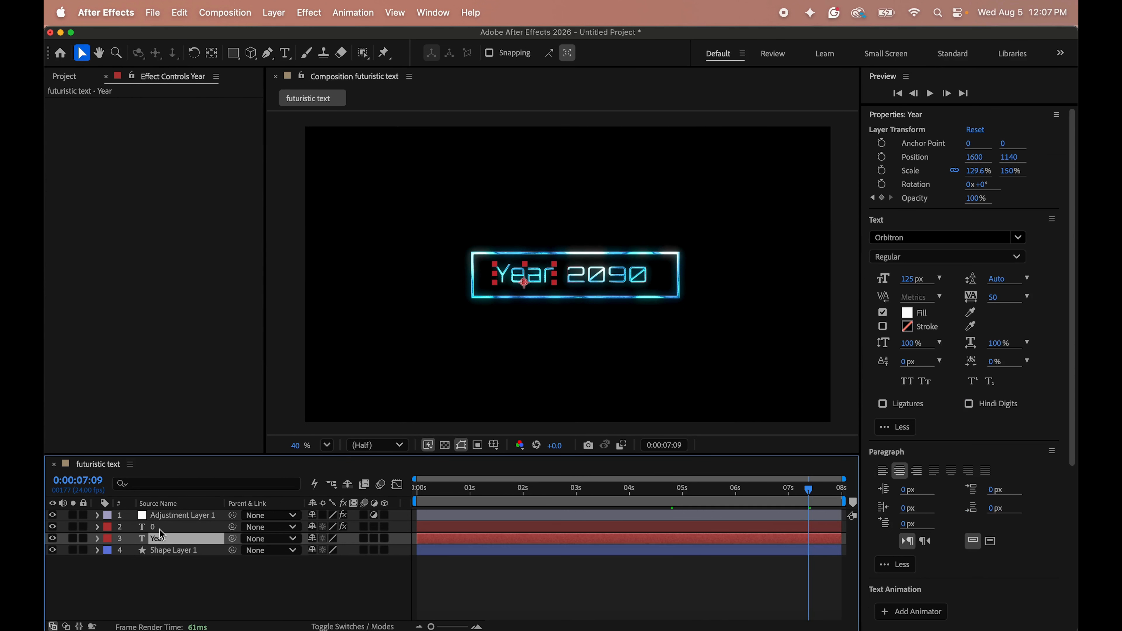
pyautogui.click(160, 527)
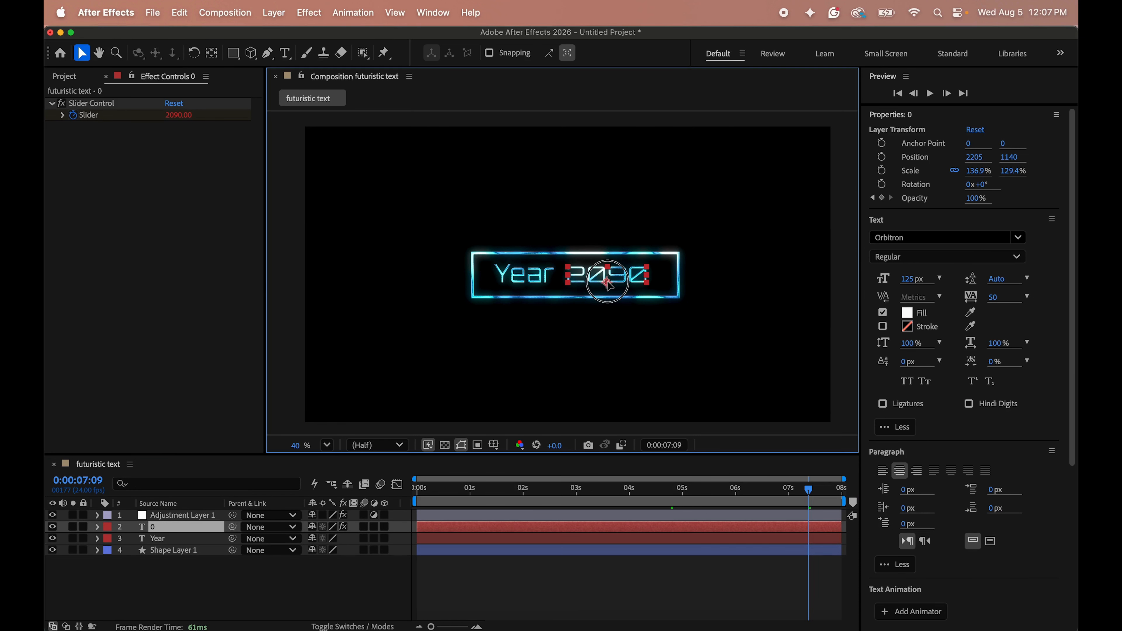
pyautogui.click(161, 538)
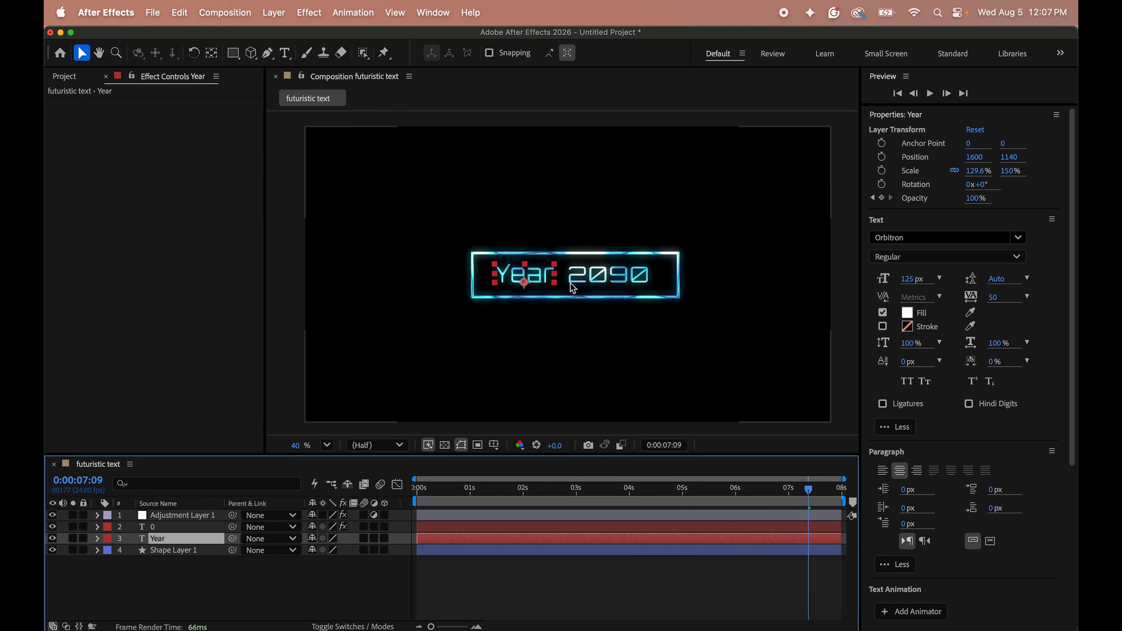
pyautogui.click(198, 570)
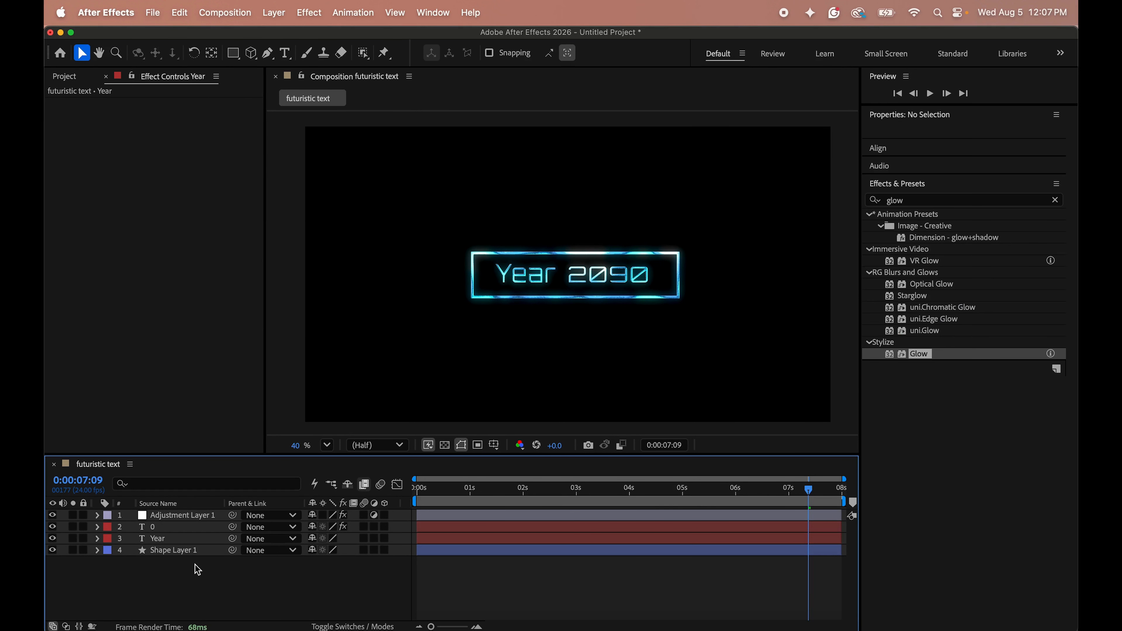
# Pre-compose all four layers together, moving all attributes into the new composition.
pyautogui.click(173, 516)
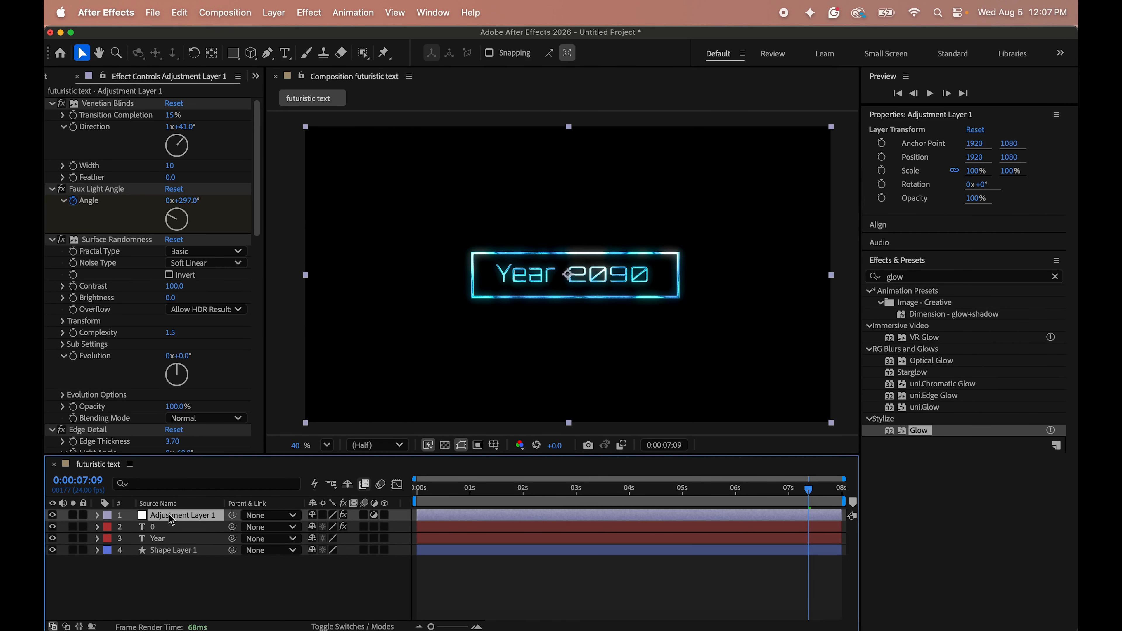
pyautogui.keyDown('shift'); pyautogui.click(166, 553); pyautogui.keyUp('shift')
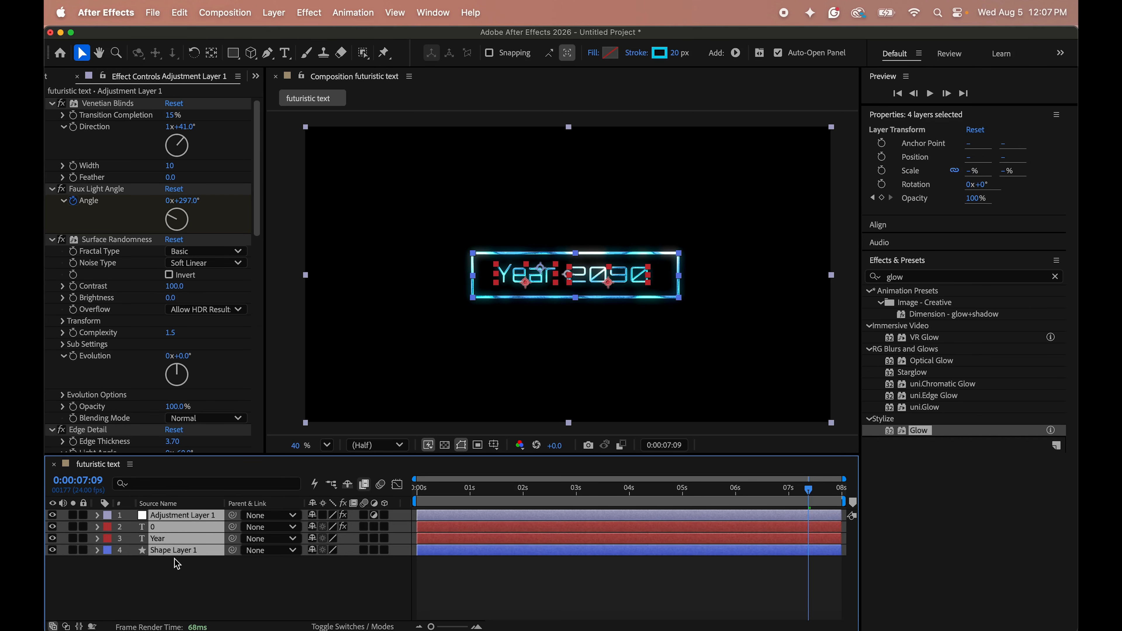
pyautogui.rightClick(170, 538)
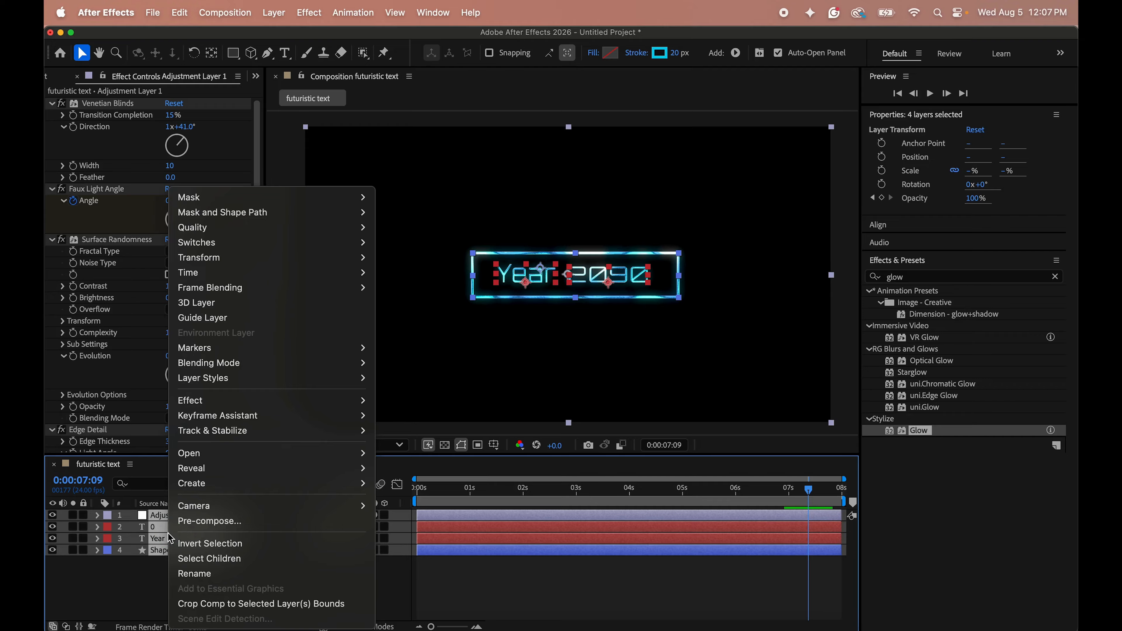
pyautogui.click(204, 523)
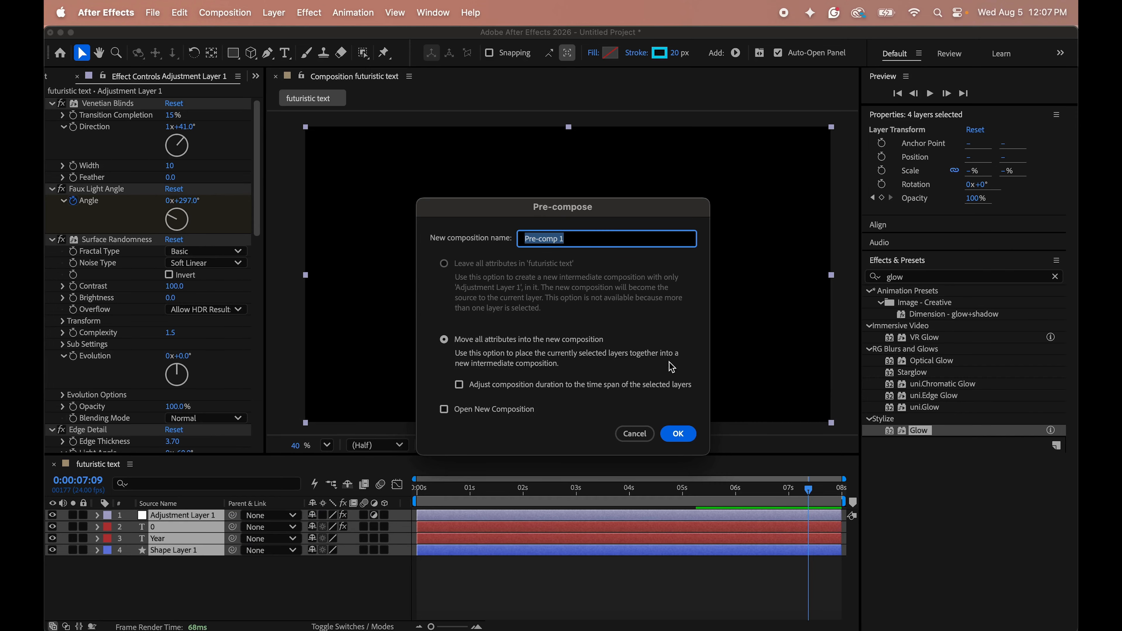
pyautogui.click(678, 433)
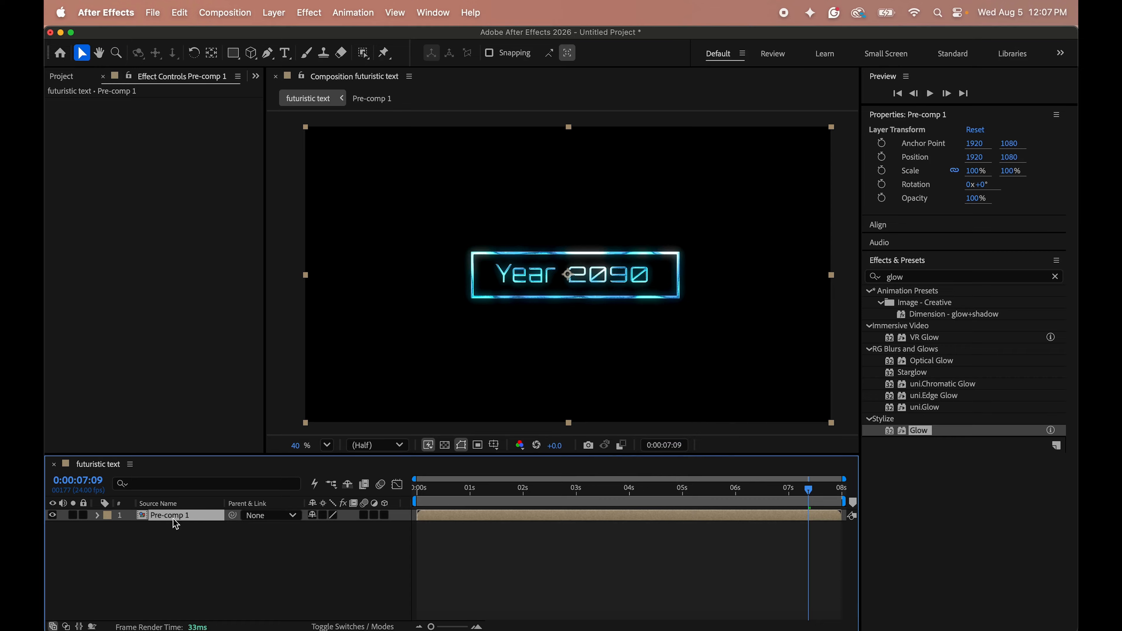
# Add the expression wiggle(12,10) to Pre-comp 1's Opacity and play back the flickering text animation from the start.
pyautogui.moveTo(809, 490); pyautogui.dragTo(691, 502)
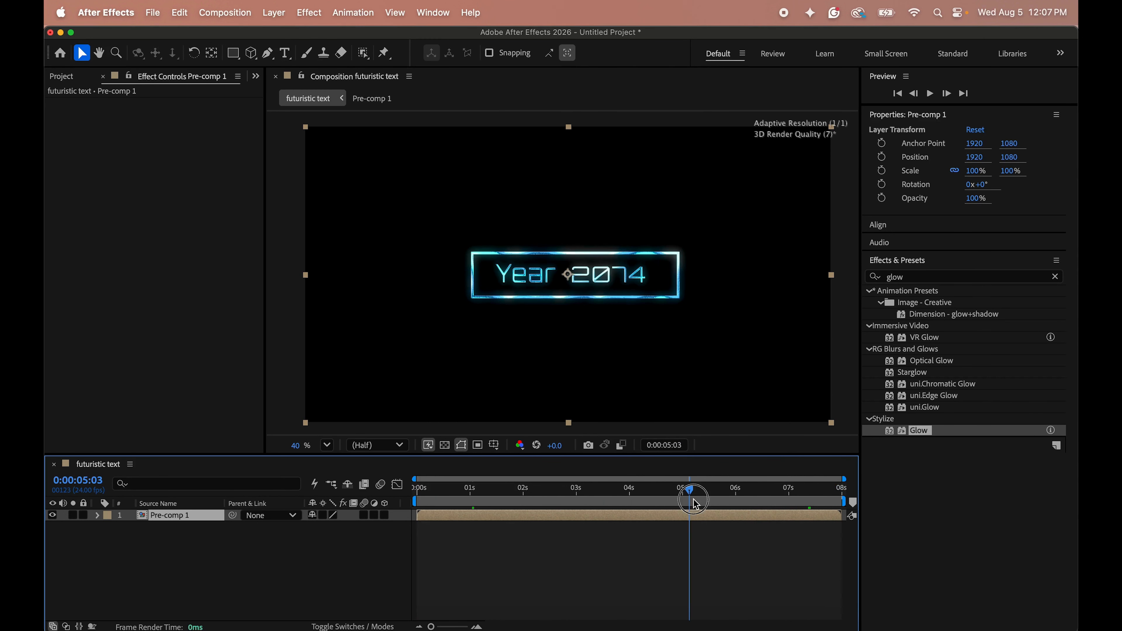
pyautogui.moveTo(698, 499); pyautogui.dragTo(589, 491)
pyautogui.click(99, 517)
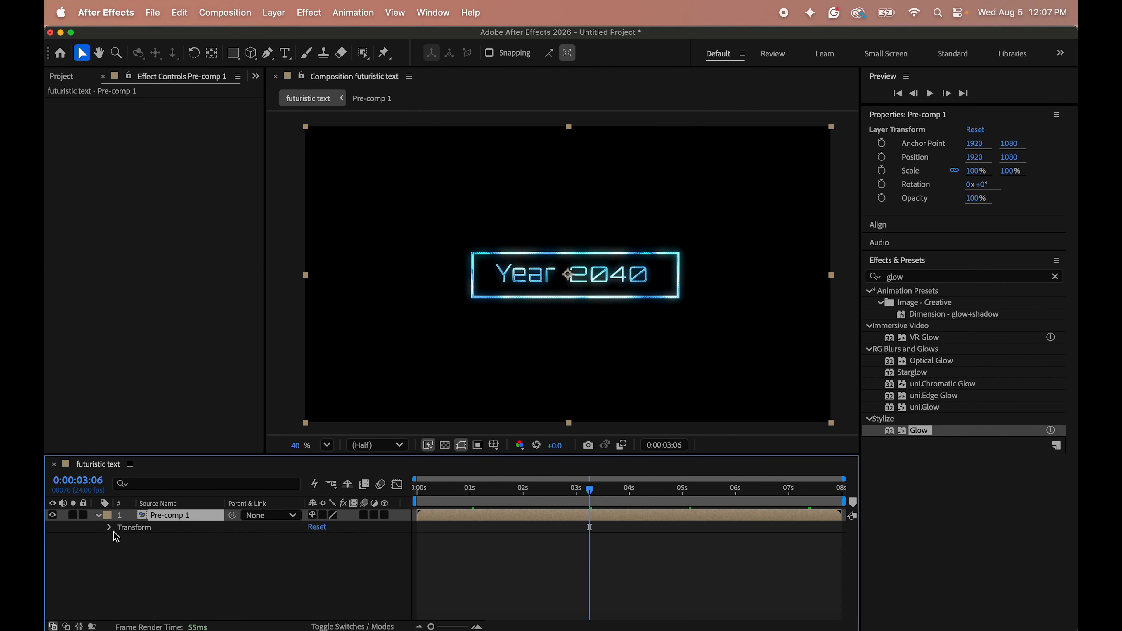
pyautogui.click(109, 528)
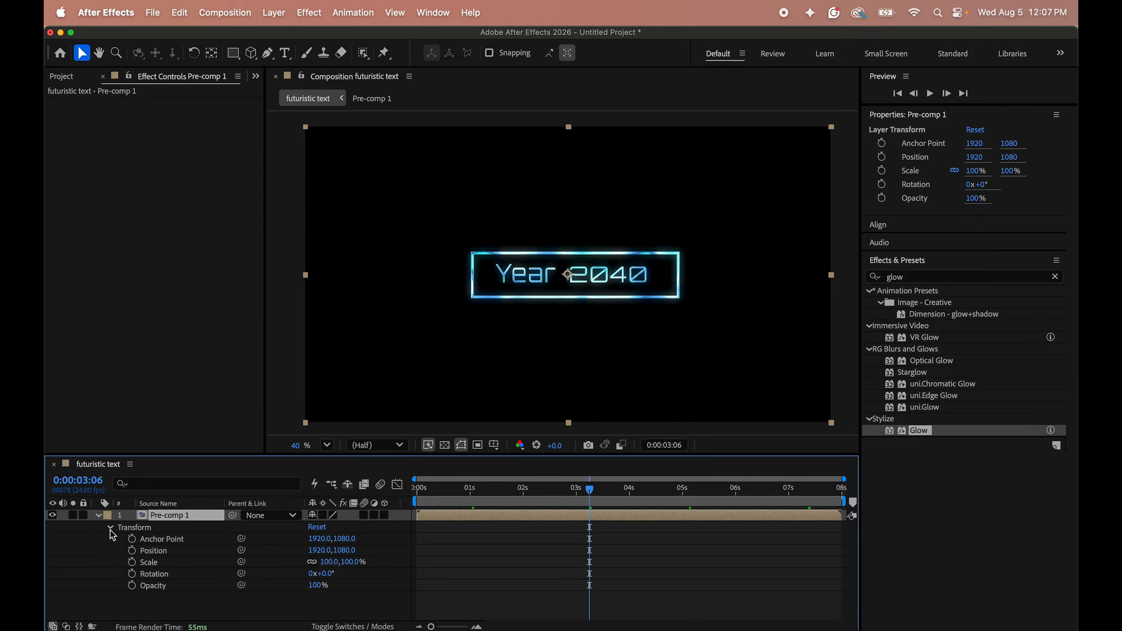
pyautogui.keyDown('alt'); pyautogui.click(133, 587); pyautogui.keyUp('alt')
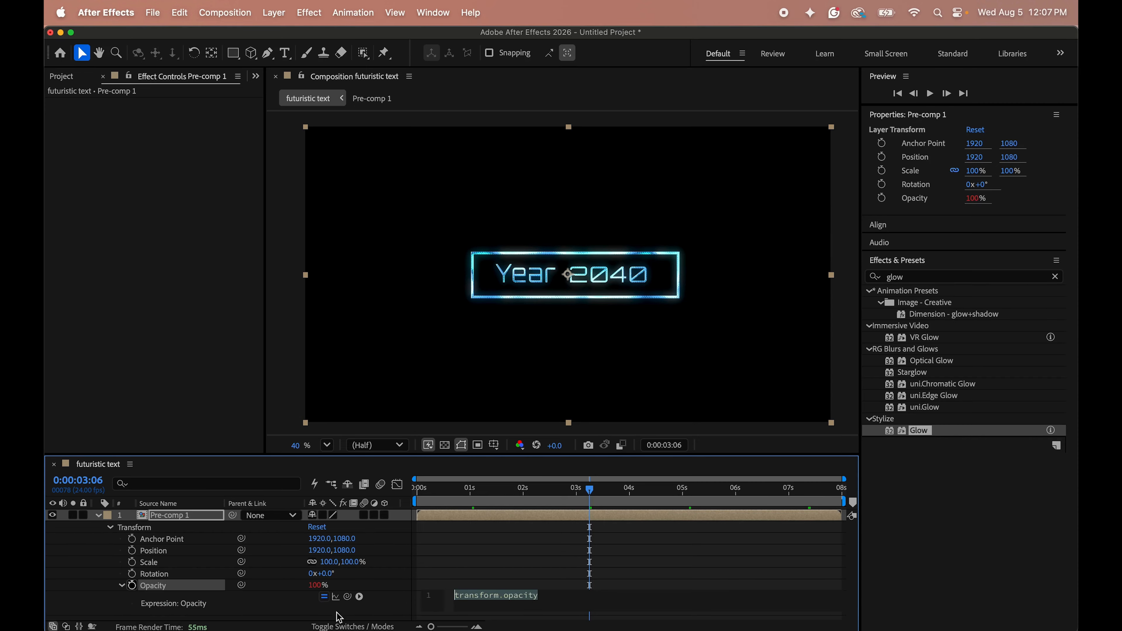
pyautogui.press('BackSpace')
pyautogui.write('w')
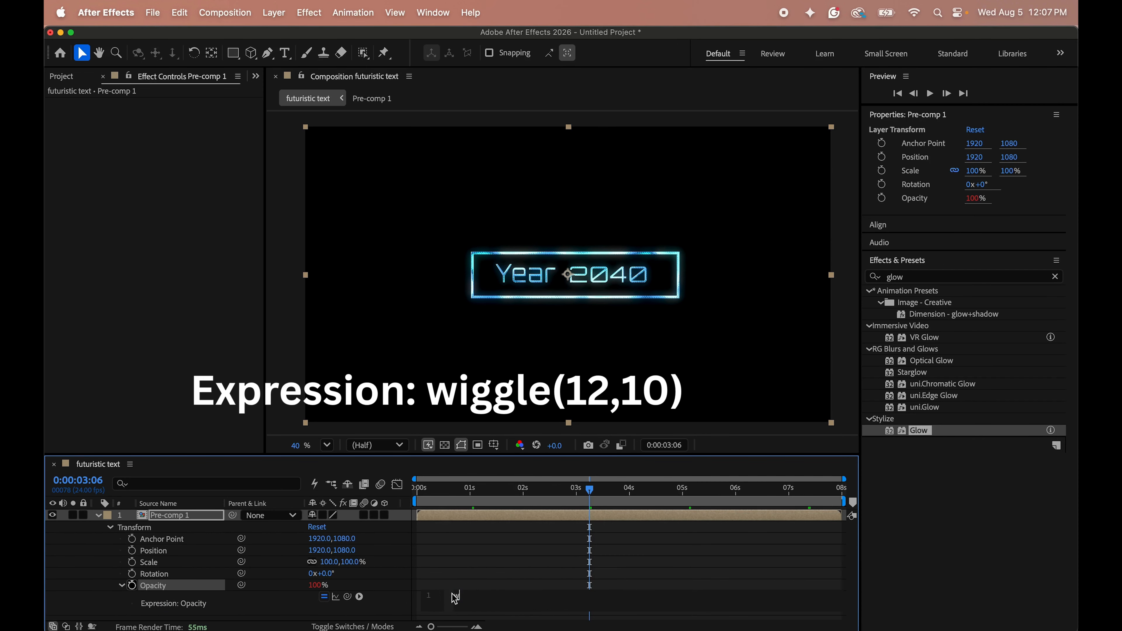
pyautogui.write('iggle(12,10')
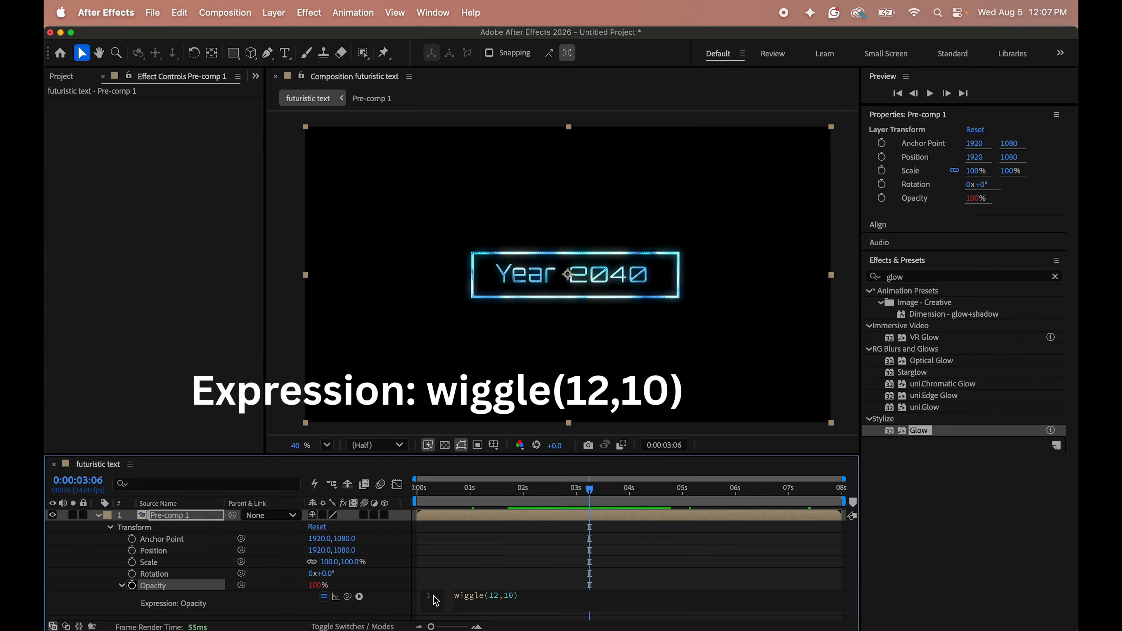
pyautogui.click(99, 515)
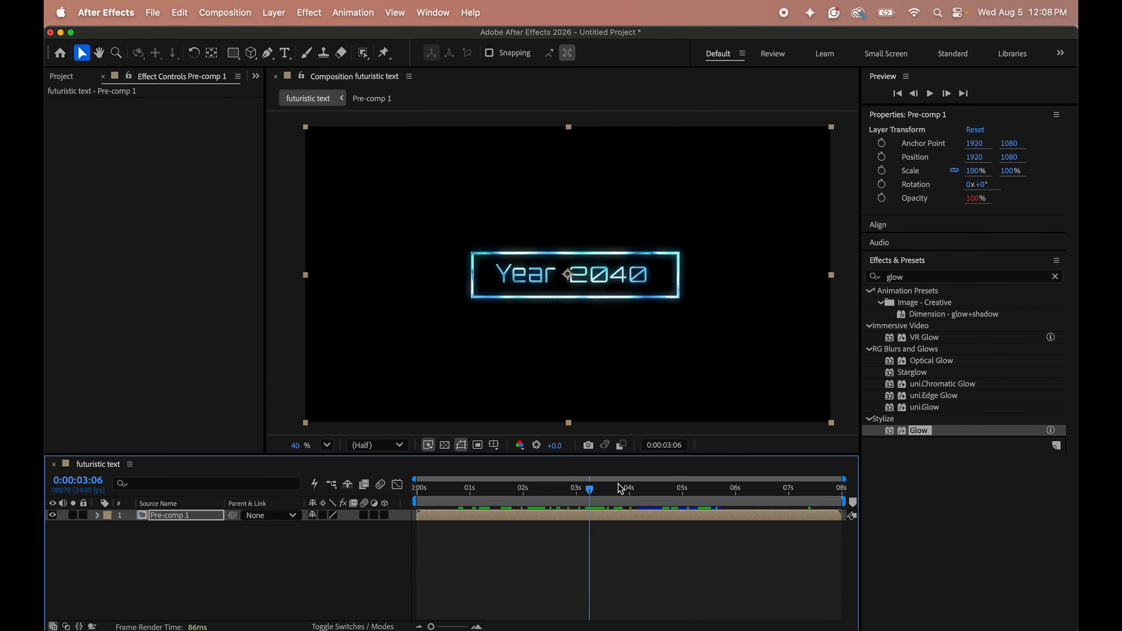
pyautogui.moveTo(620, 488); pyautogui.dragTo(414, 491)
pyautogui.press('space')
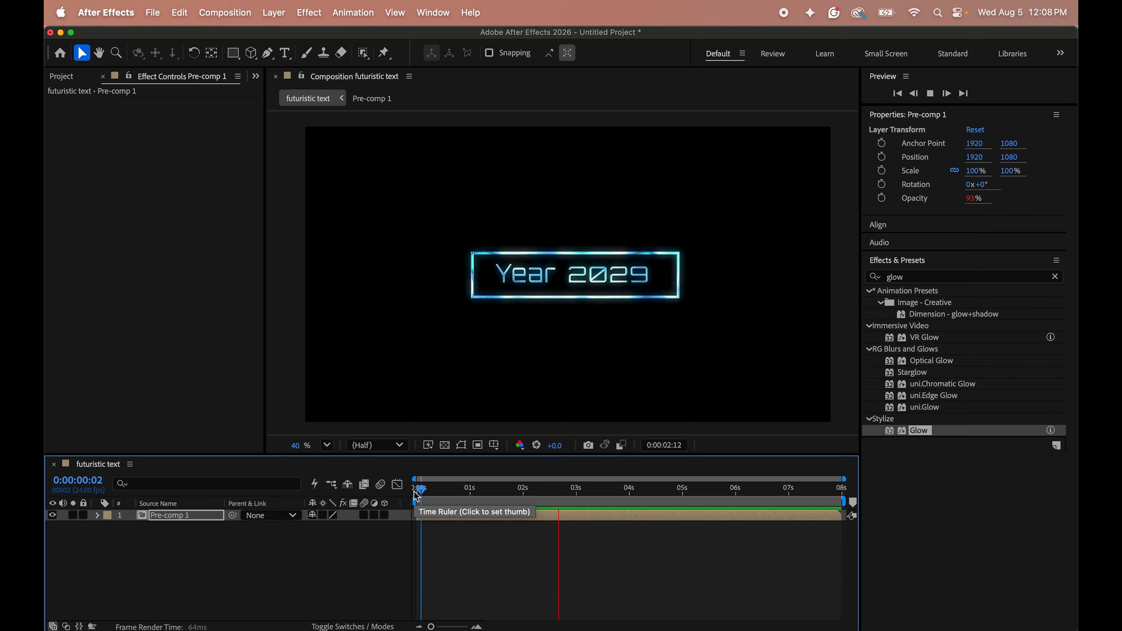
pyautogui.press('space')
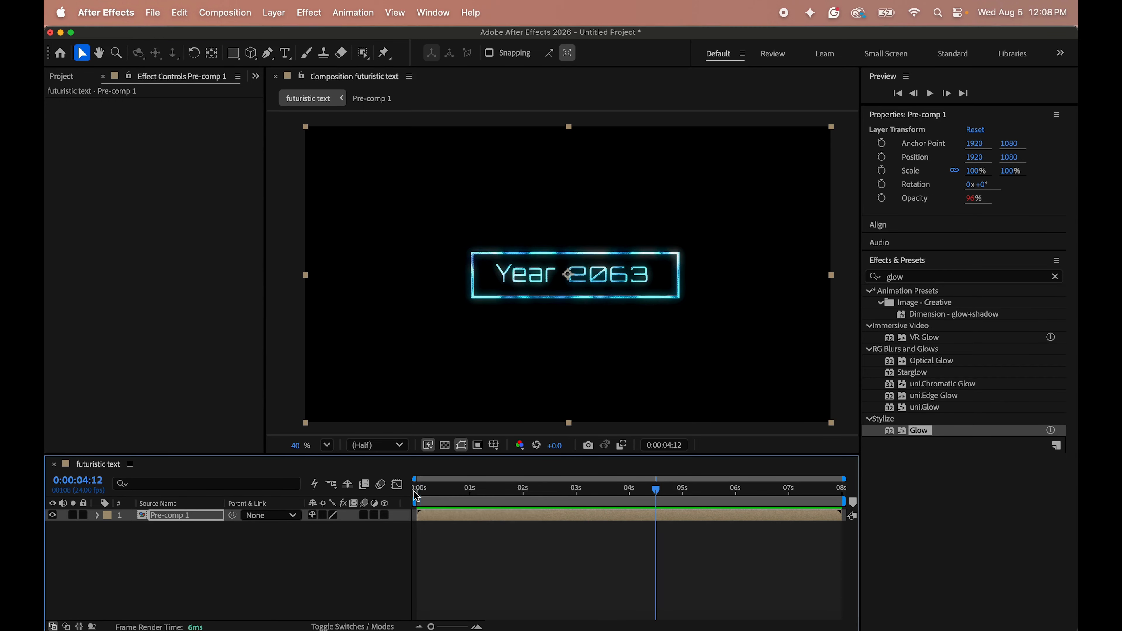
pyautogui.moveTo(668, 494); pyautogui.dragTo(609, 499)
# Place the clip6.mp4 footage in the futuristic text composition as a background layer beneath Pre-comp 1.
pyautogui.click(61, 77)
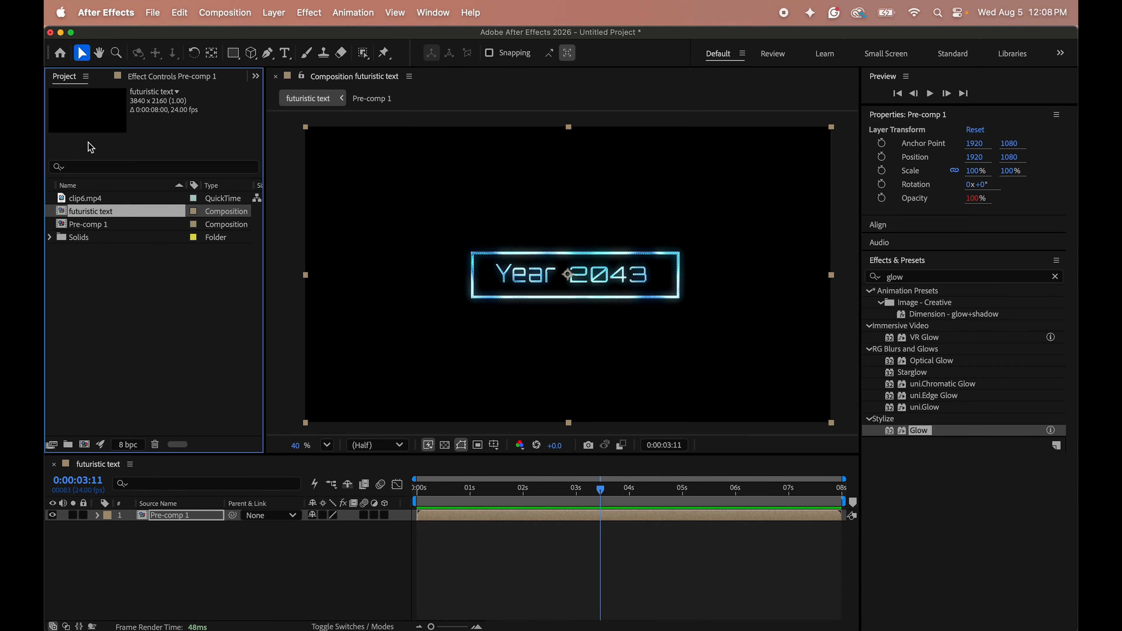
pyautogui.click(118, 245)
pyautogui.click(105, 200)
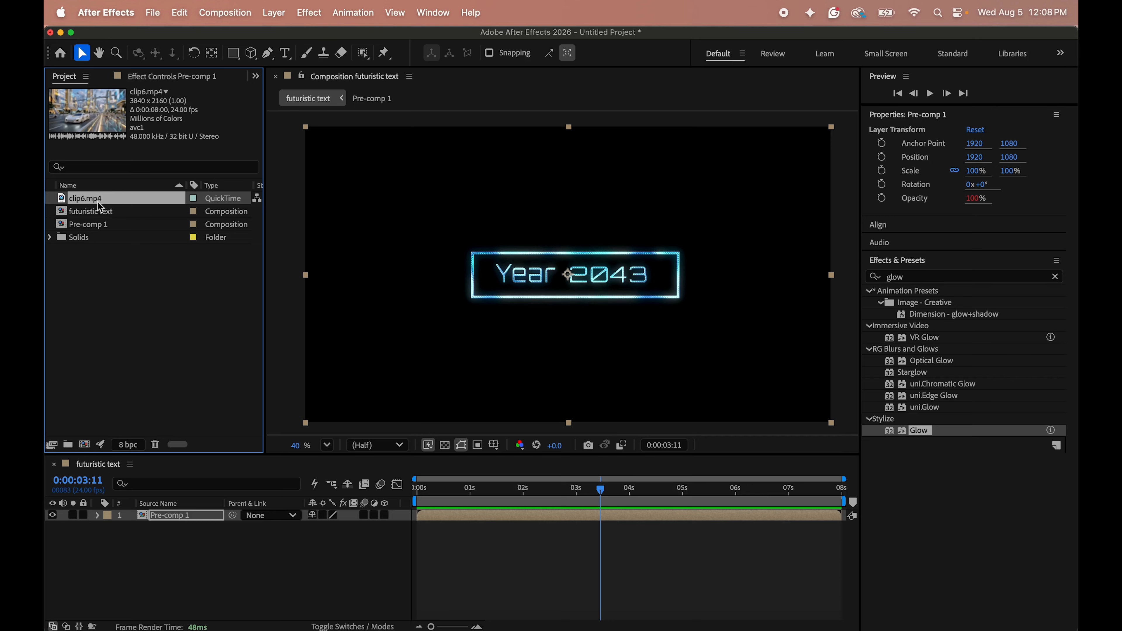
pyautogui.moveTo(101, 207); pyautogui.dragTo(141, 578)
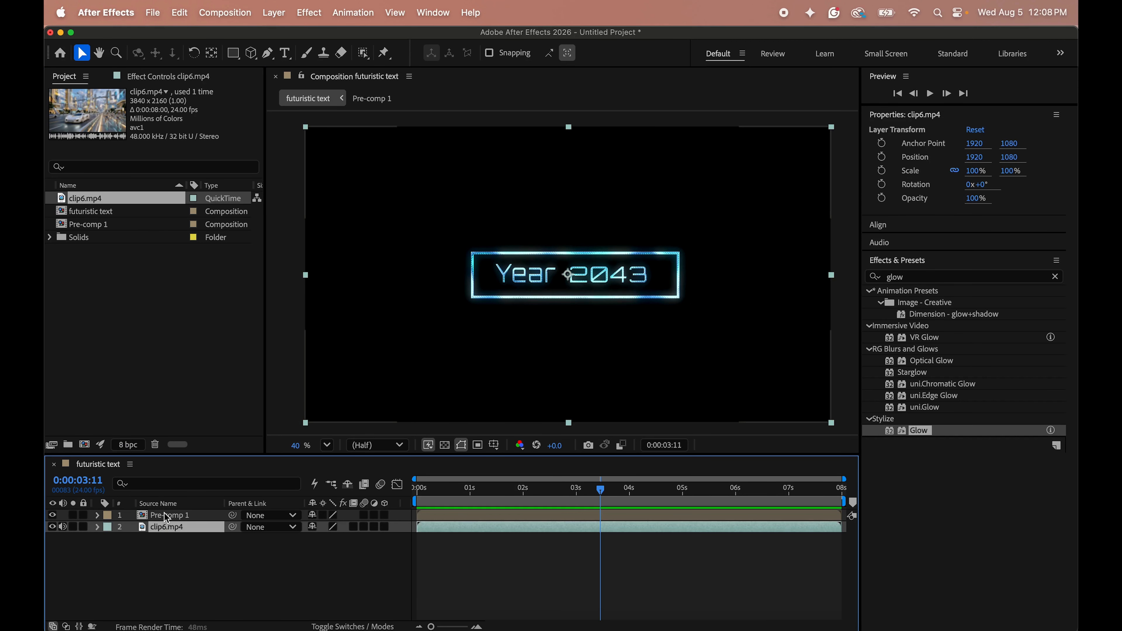
# Scale Pre-comp 1 up over the city footage to about 105.7% wide and 112% high.
pyautogui.click(172, 516)
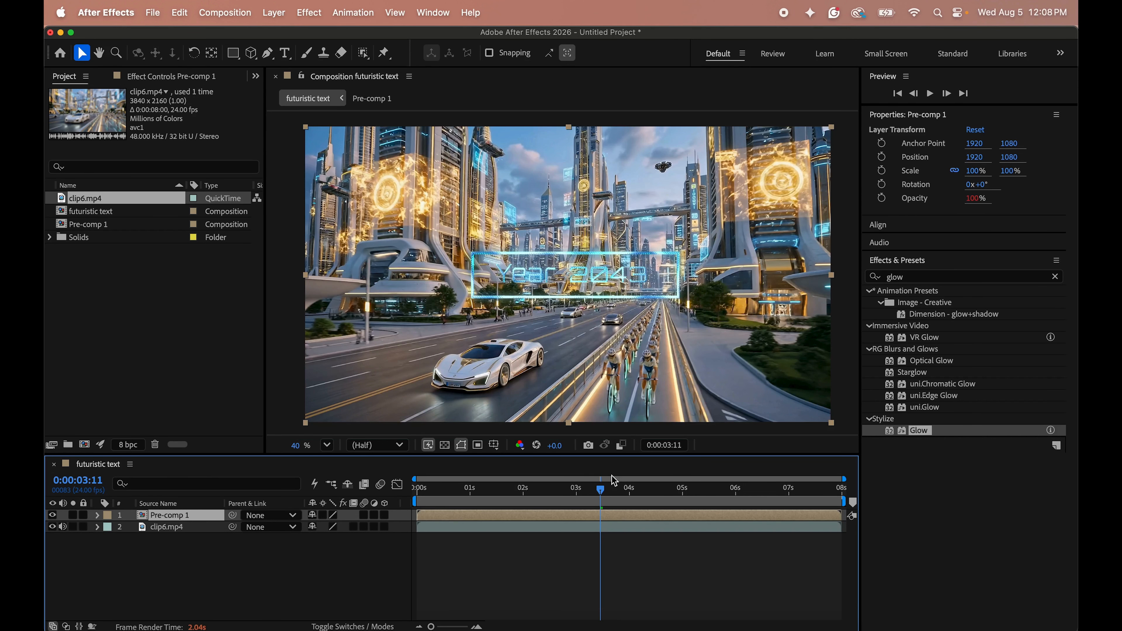
pyautogui.moveTo(600, 489); pyautogui.dragTo(678, 489)
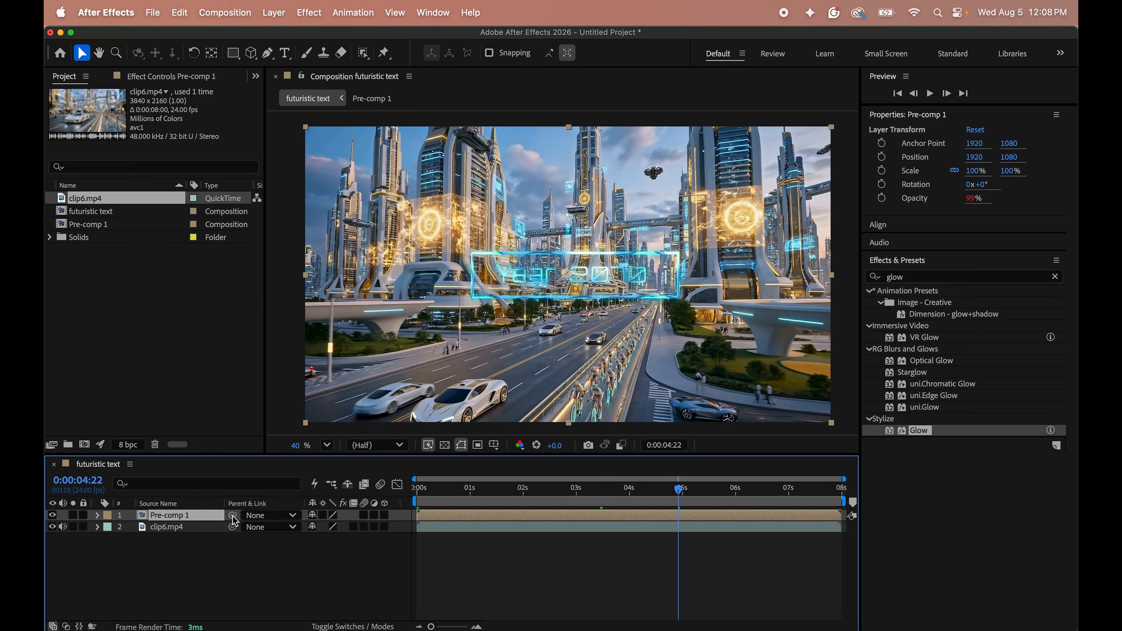
pyautogui.moveTo(836, 131); pyautogui.dragTo(847, 111)
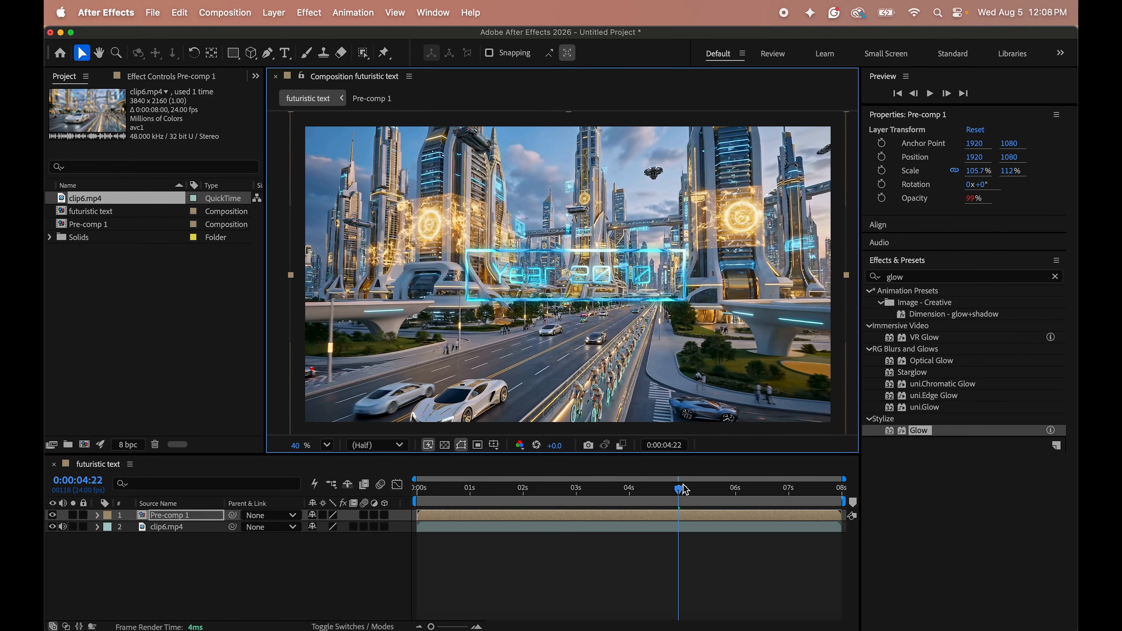
# Add an Opacity keyframe to clip6.mp4 at the start of the composition and set it to 25%.
pyautogui.moveTo(684, 487); pyautogui.dragTo(380, 490)
pyautogui.click(172, 528)
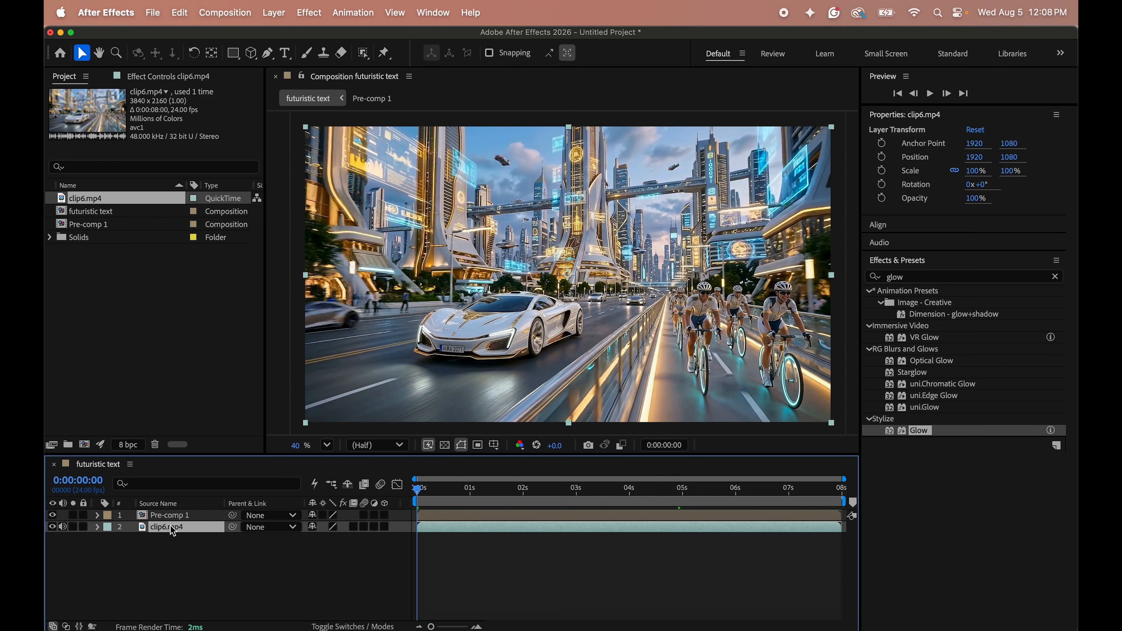
pyautogui.click(97, 527)
pyautogui.click(97, 528)
pyautogui.press('t')
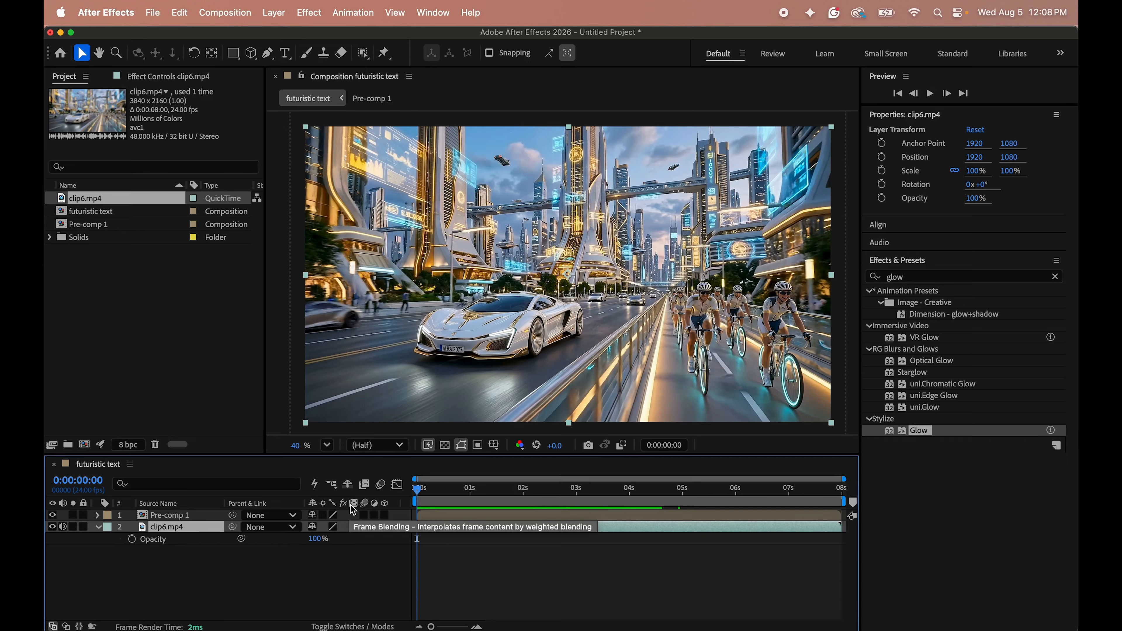
pyautogui.click(132, 540)
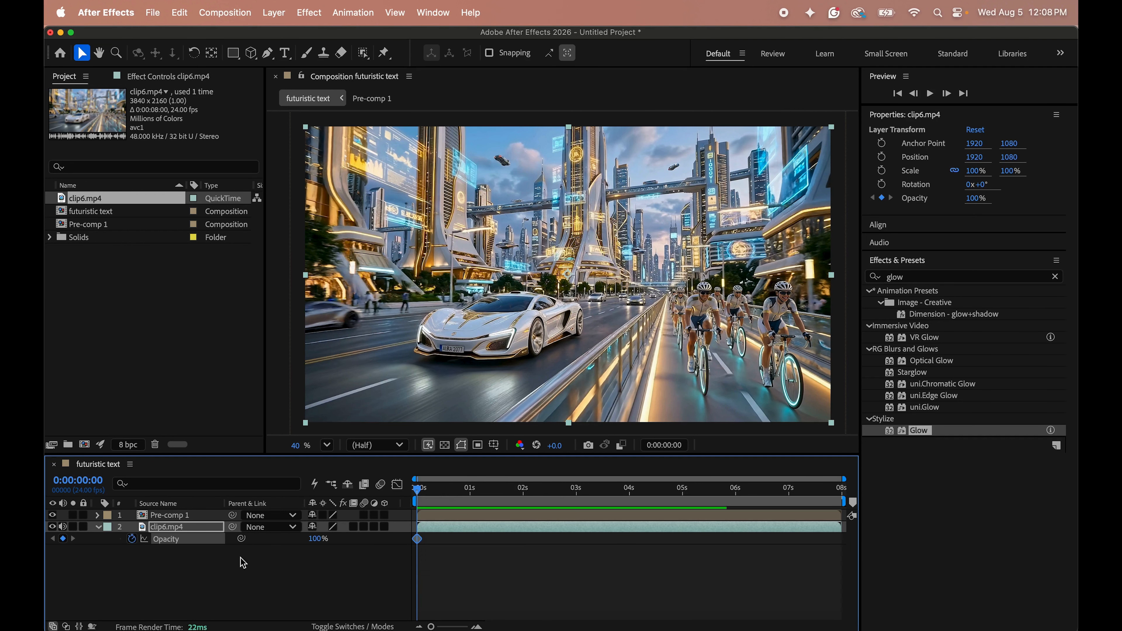
pyautogui.click(313, 538)
pyautogui.write('25')
pyautogui.press('Return')
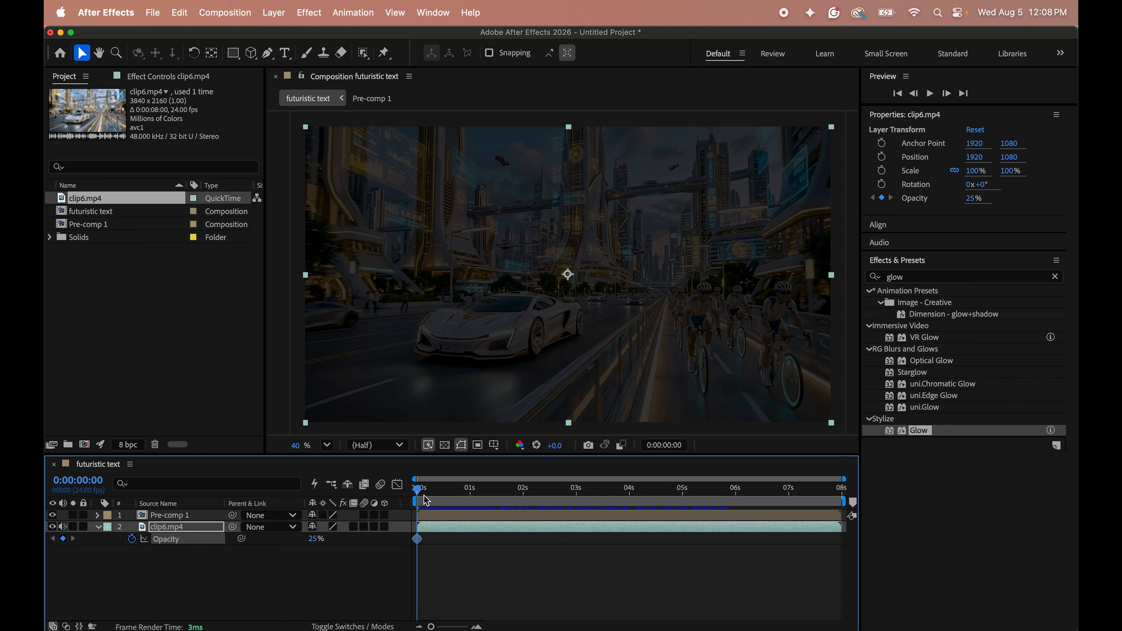
# Reduce clip6.mp4's starting Opacity keyframe to 15%.
pyautogui.click(312, 539)
pyautogui.write('15')
pyautogui.press('Return')
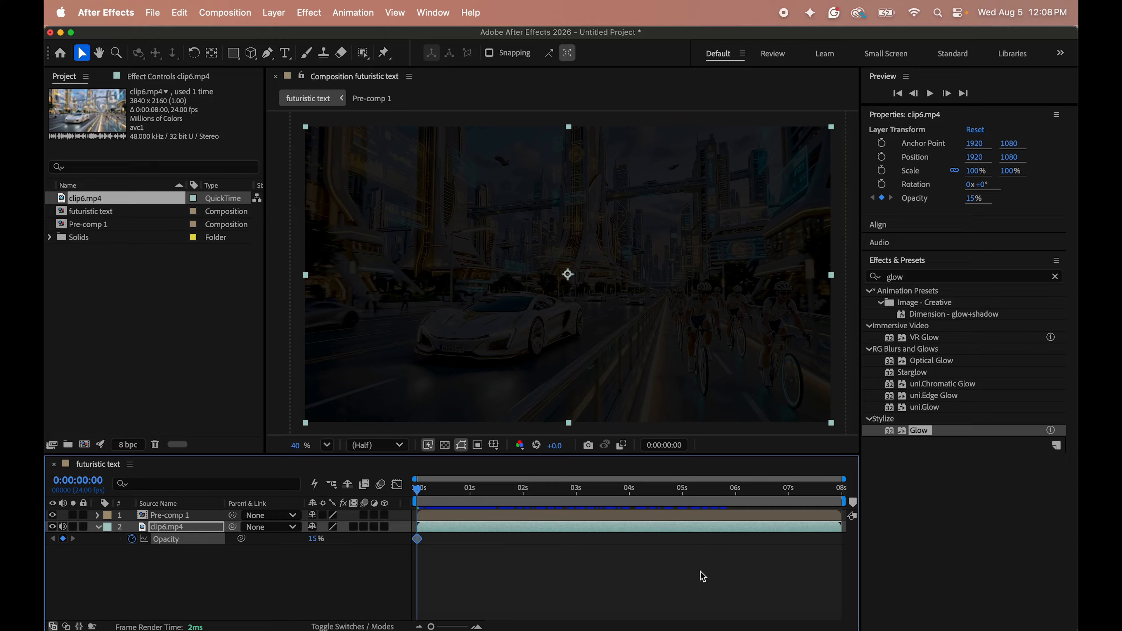
# Add an Opacity keyframe to clip6.mp4 at 0:00:07:23, set it to 75%, and play back the fade-in.
pyautogui.moveTo(424, 488); pyautogui.dragTo(901, 507)
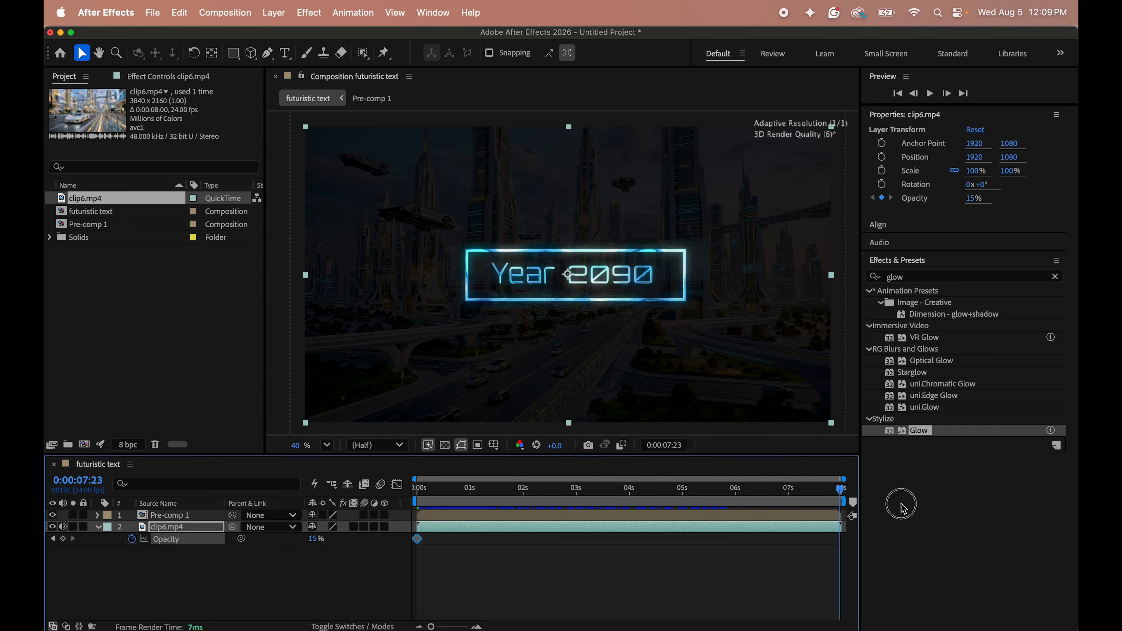
pyautogui.click(315, 539)
pyautogui.press('Return')
pyautogui.press('Home')
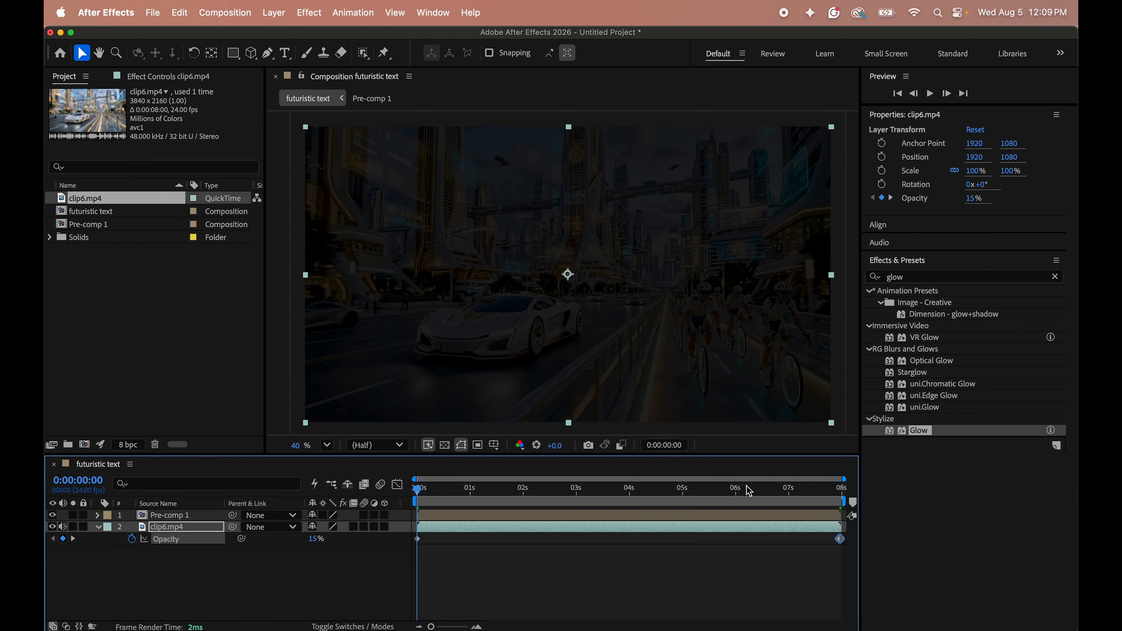
pyautogui.moveTo(422, 494); pyautogui.dragTo(917, 494)
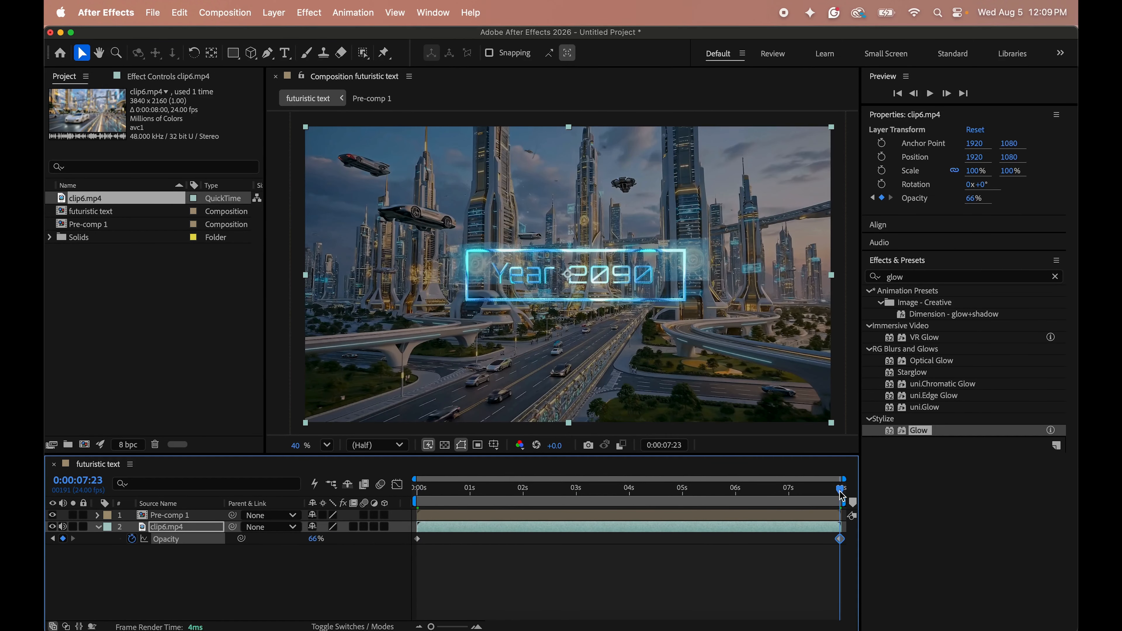
pyautogui.click(315, 540)
pyautogui.write('75')
pyautogui.press('Return')
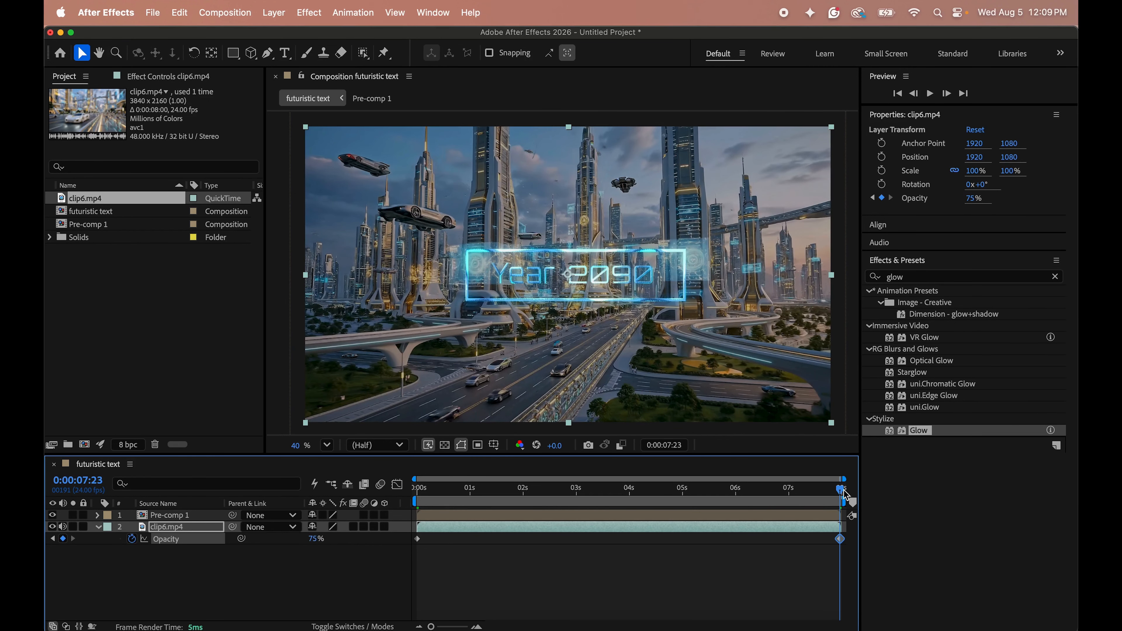
pyautogui.press('Home')
pyautogui.press('space')
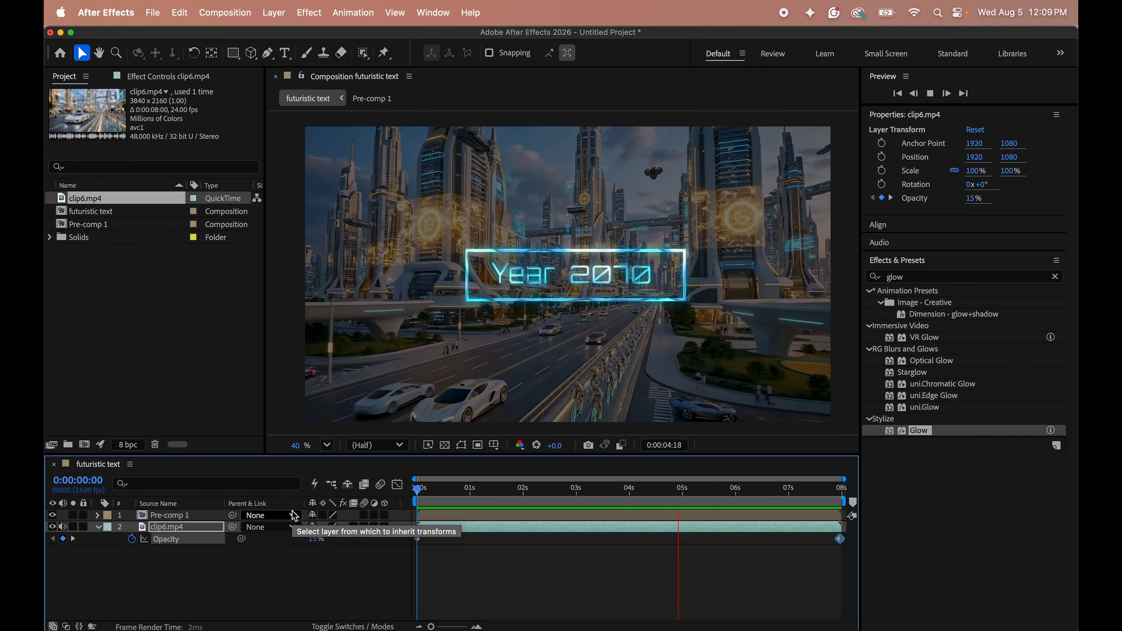
pyautogui.moveTo(564, 518); pyautogui.dragTo(889, 531)
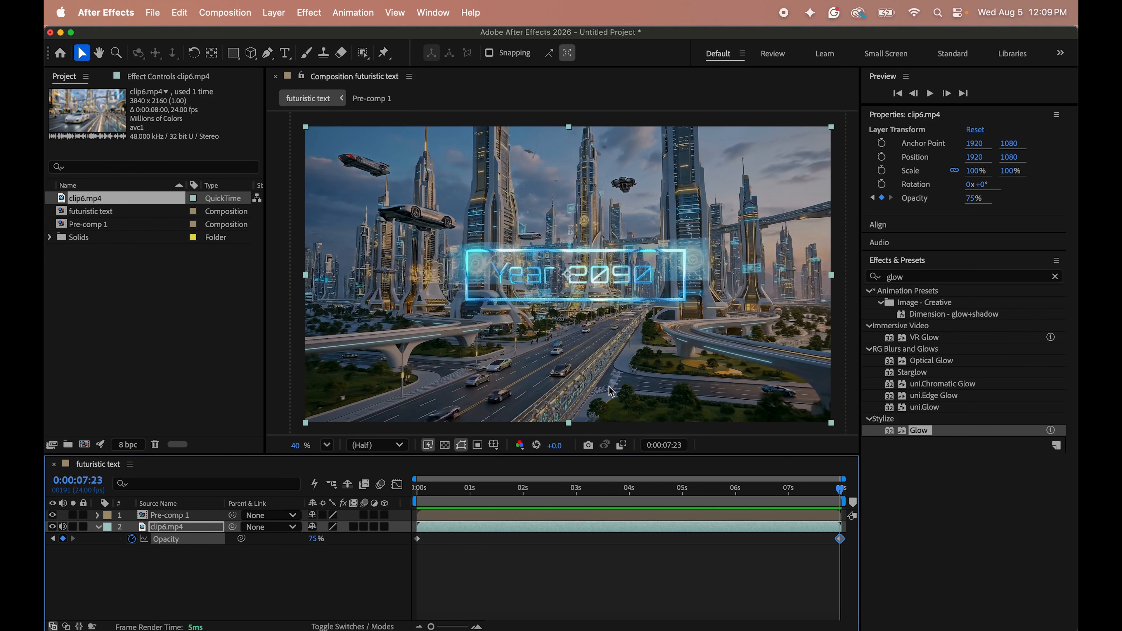
# Lower clip6.mp4's Opacity keyframe at 0:00:07:23 and reposition Pre-comp 1 to 1960, 1150.
pyautogui.click(161, 516)
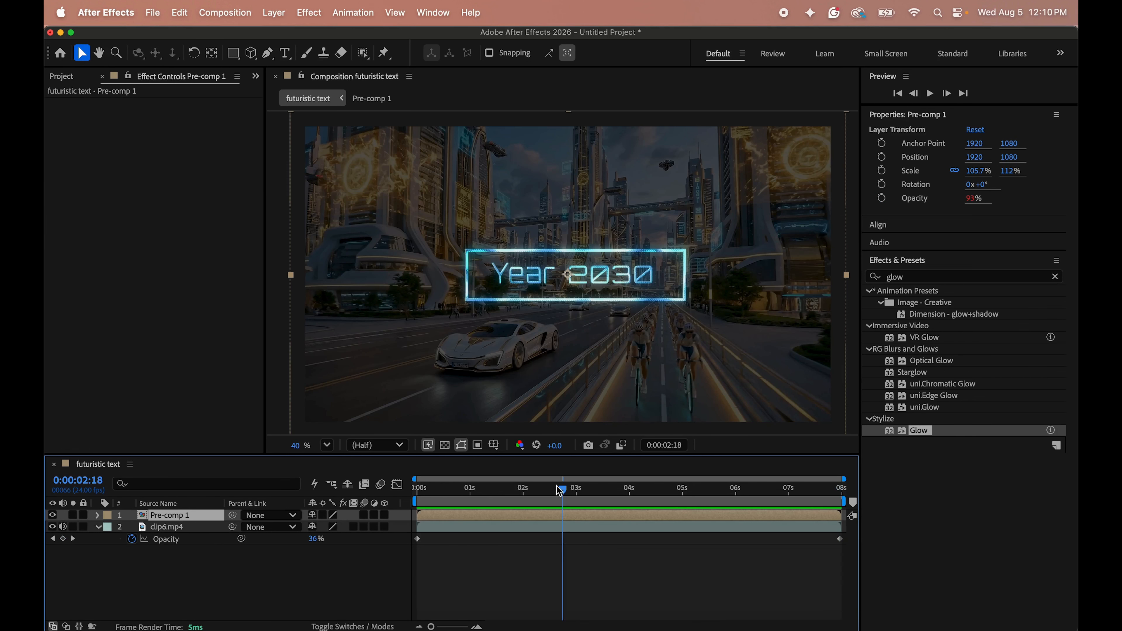
pyautogui.moveTo(563, 490); pyautogui.dragTo(902, 506)
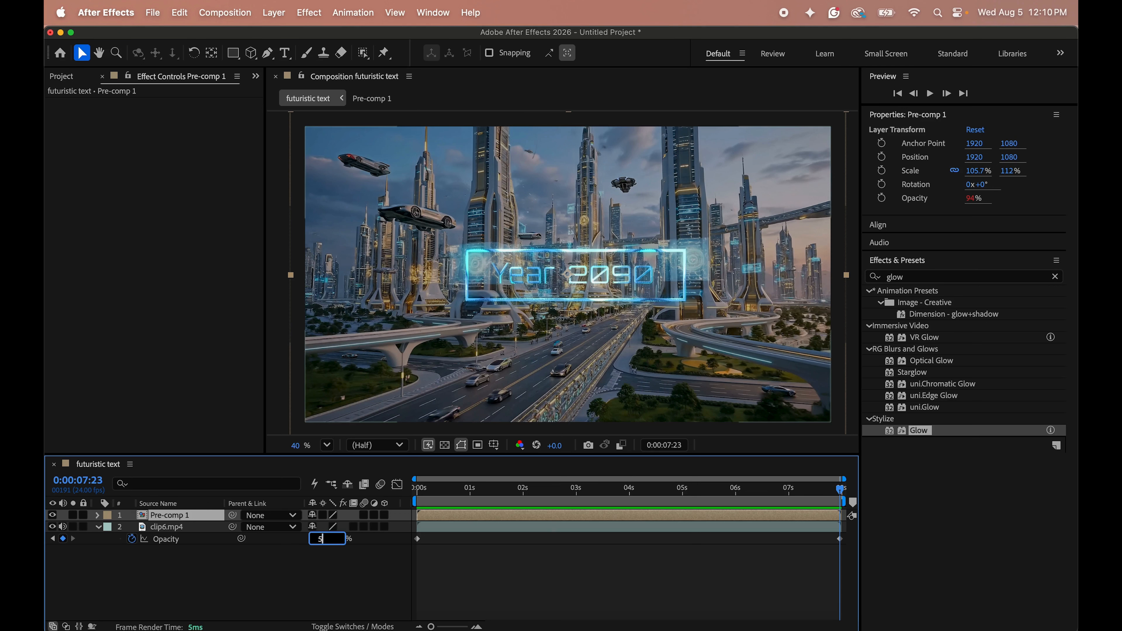
pyautogui.press('Return')
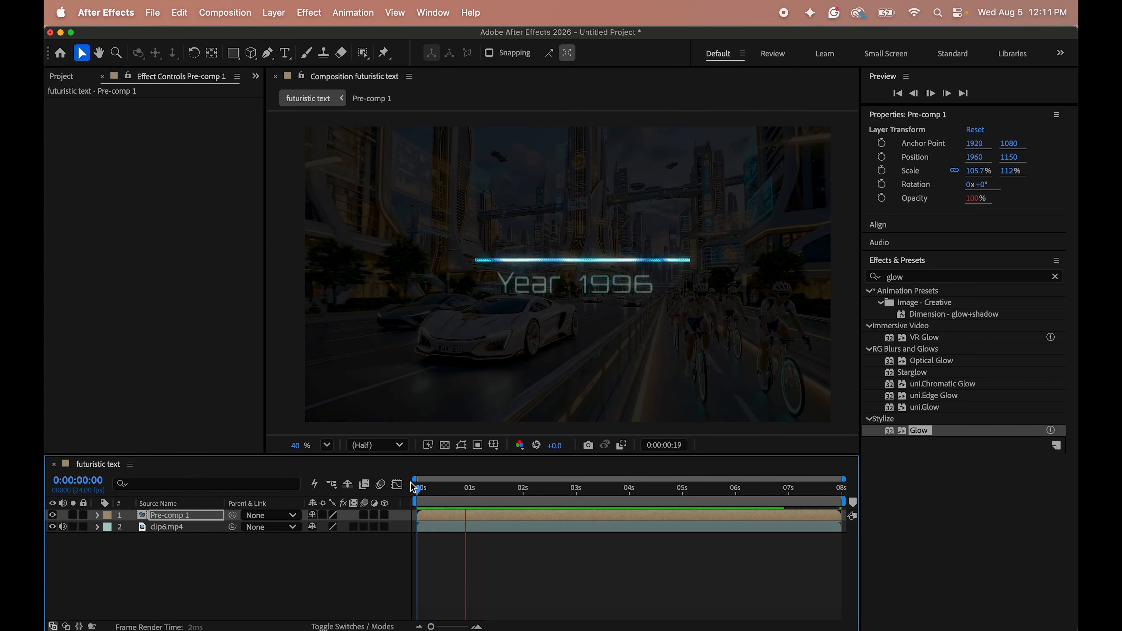
pyautogui.press('space')
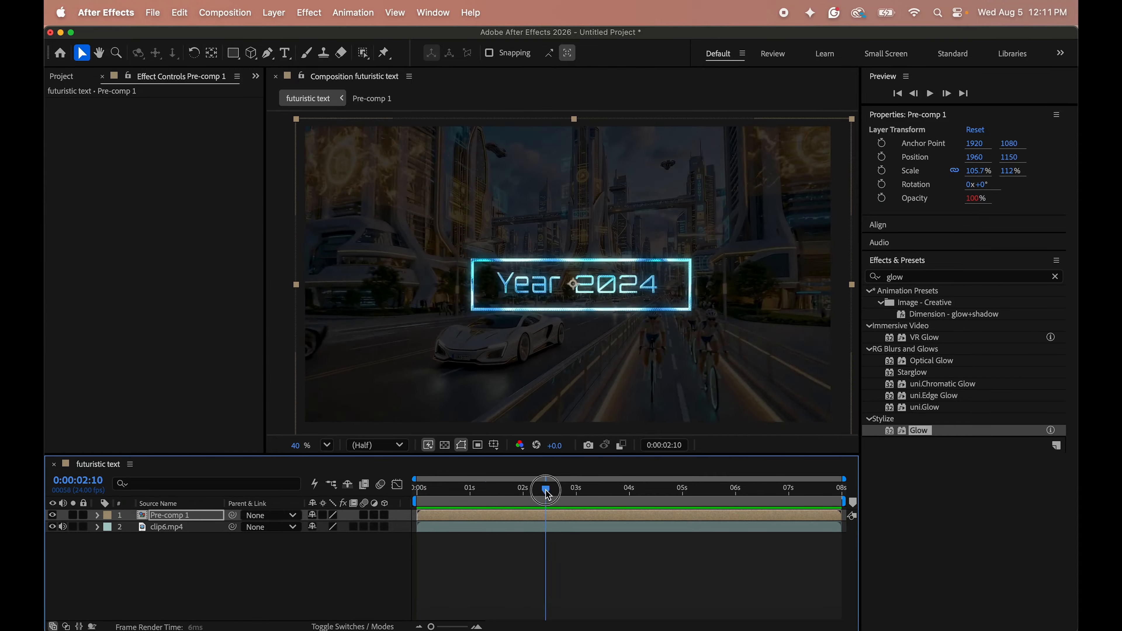